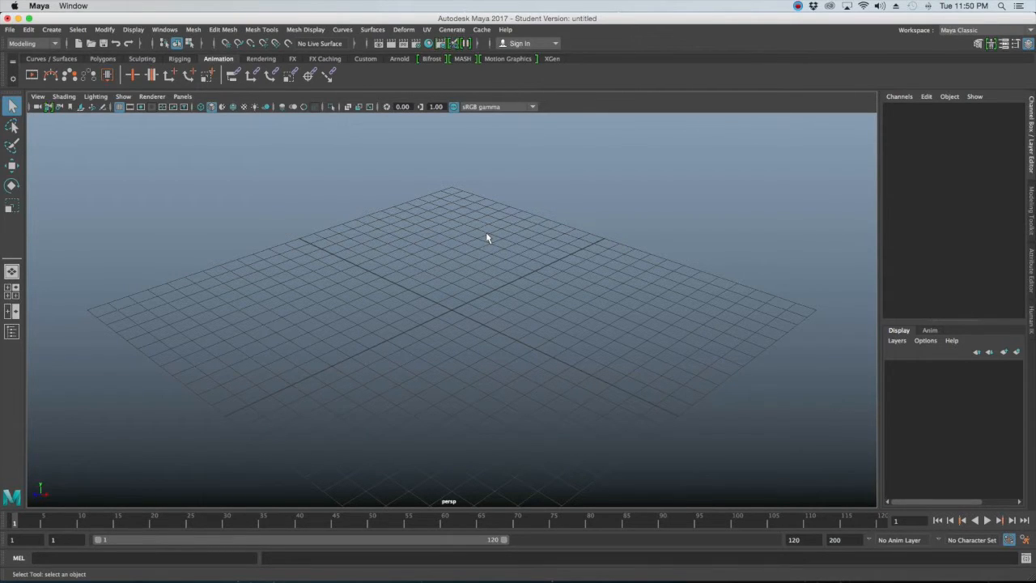
Create a polygon cube at the centre of the grid
{"action": "key", "text": "space"}
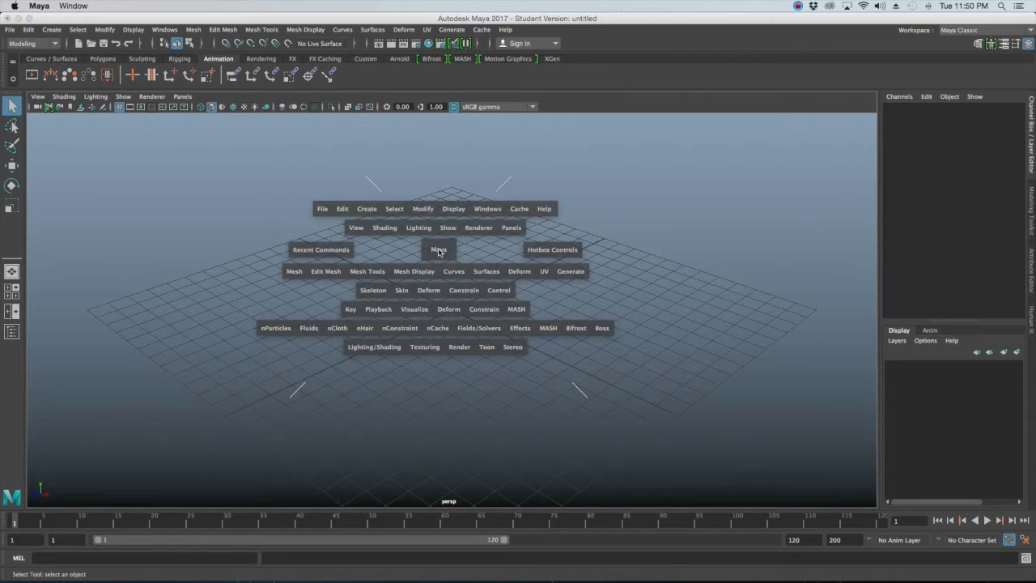
{"action": "left_click", "coordinate": [373, 210]}
{"action": "mouse_move", "coordinate": [382, 251]}
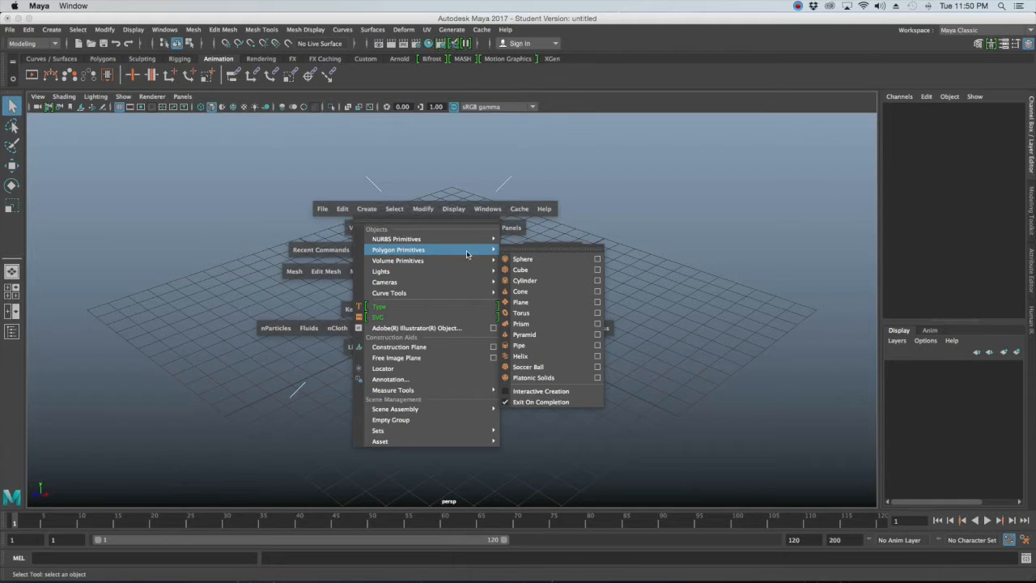
{"action": "left_click", "coordinate": [538, 271]}
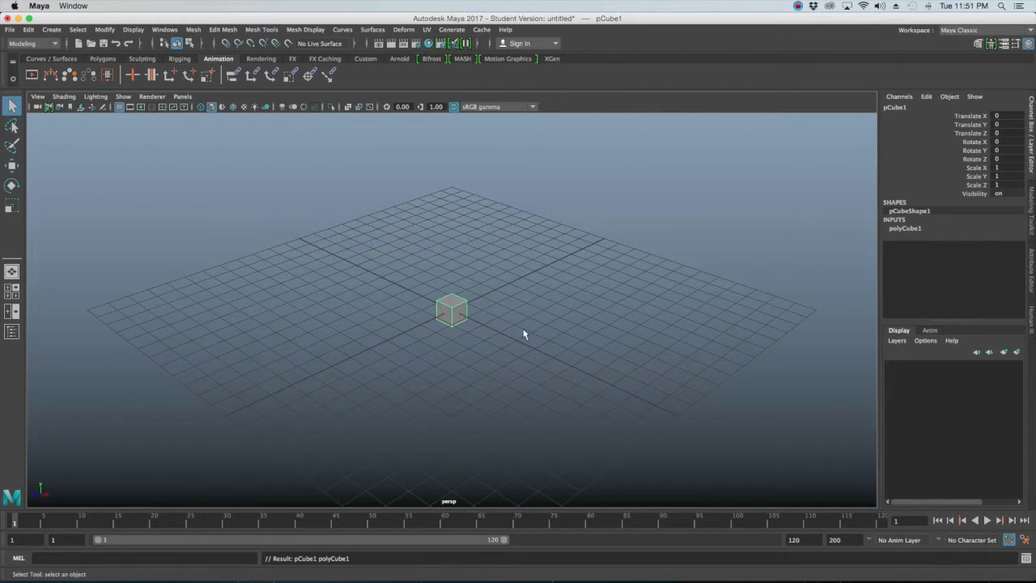
Set the cube's width, height and depth subdivisions to 4
{"action": "left_click", "coordinate": [904, 229]}
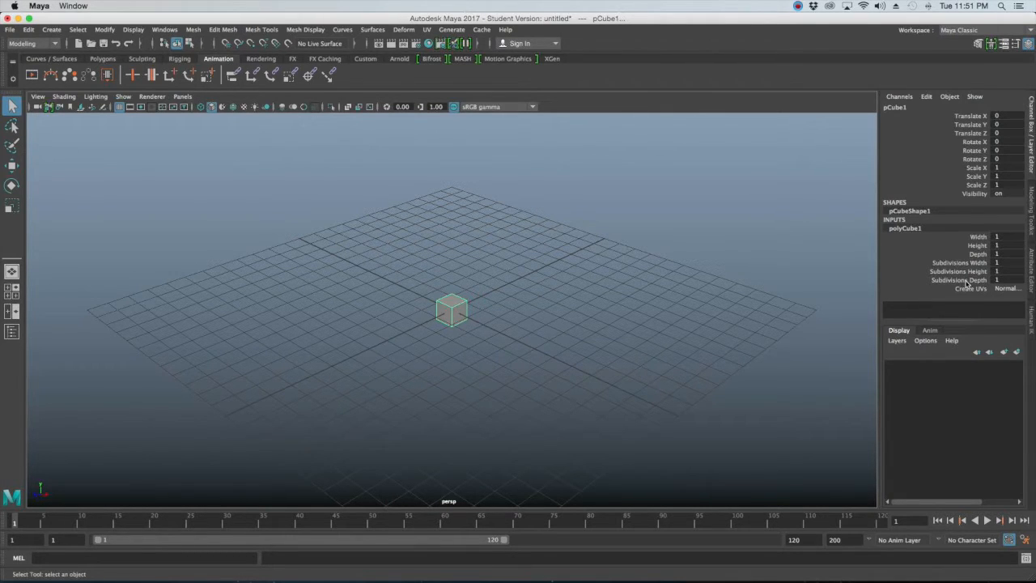
{"action": "left_click_drag", "start_coordinate": [977, 265], "coordinate": [973, 280]}
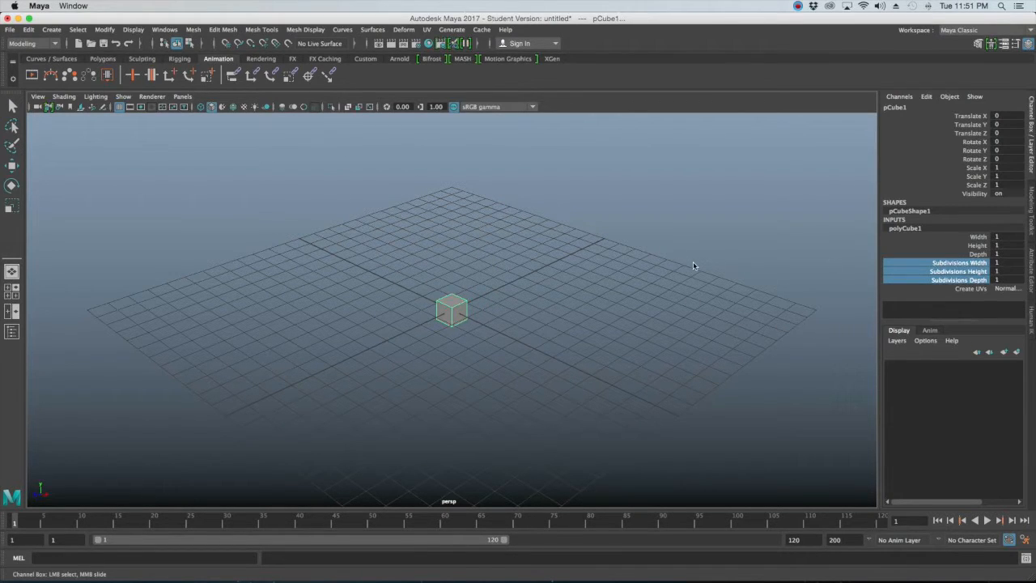
{"action": "middle_click_drag", "start_coordinate": [695, 261], "coordinate": [746, 258]}
{"action": "left_click", "coordinate": [558, 287]}
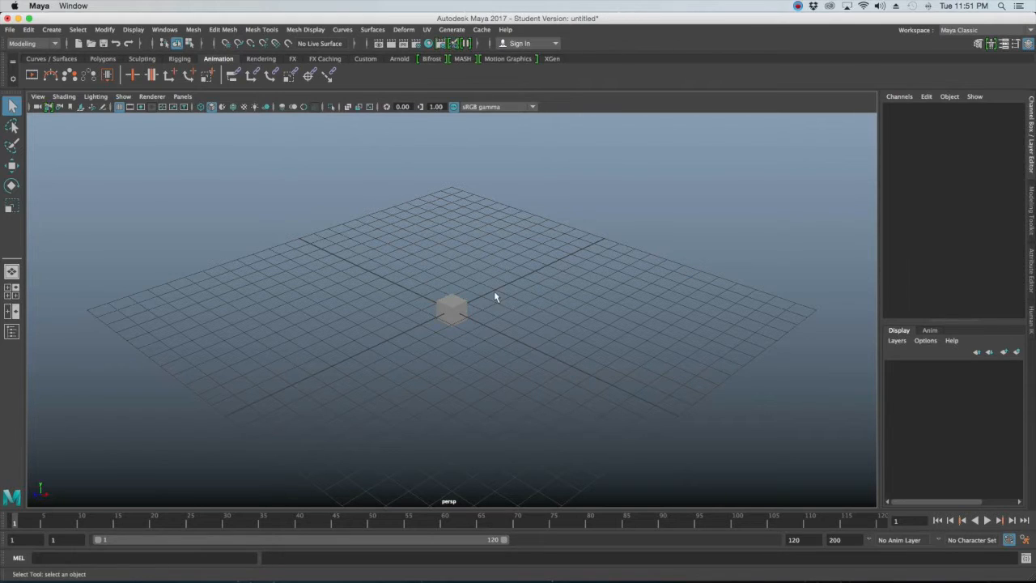
Turn on wireframe-on-shaded display in the perspective view and reselect the cube
{"action": "left_click", "coordinate": [454, 314]}
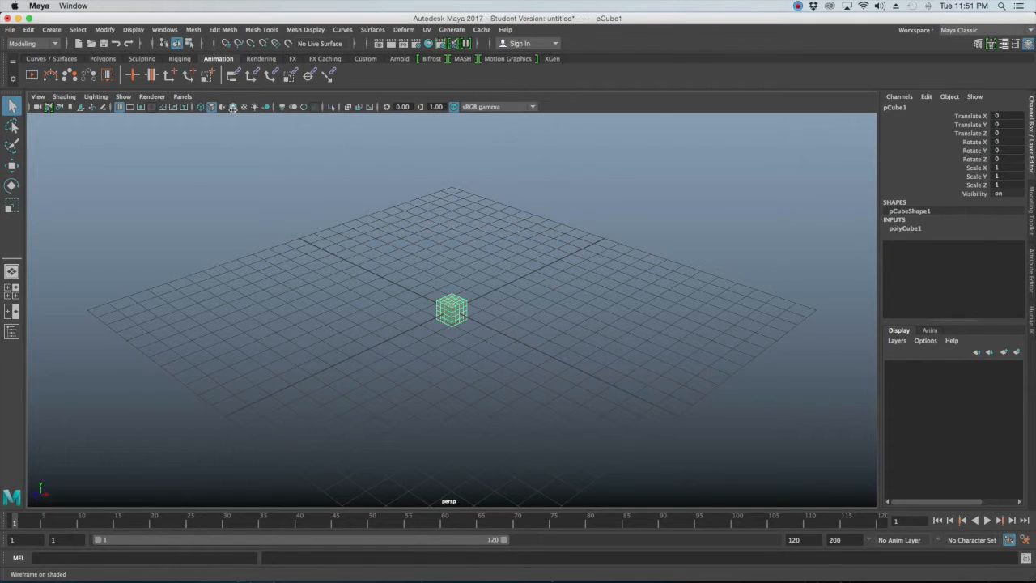
{"action": "left_click", "coordinate": [715, 246]}
{"action": "left_click", "coordinate": [464, 309]}
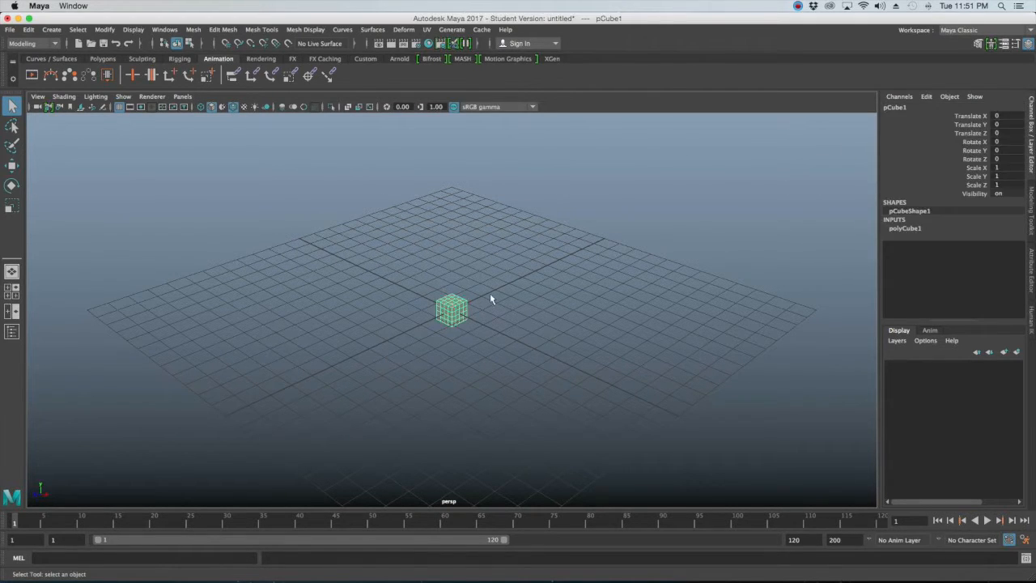
Rename the cube Mouse and frame it in the perspective view
{"action": "double_click", "coordinate": [904, 107]}
{"action": "type", "text": "M"}
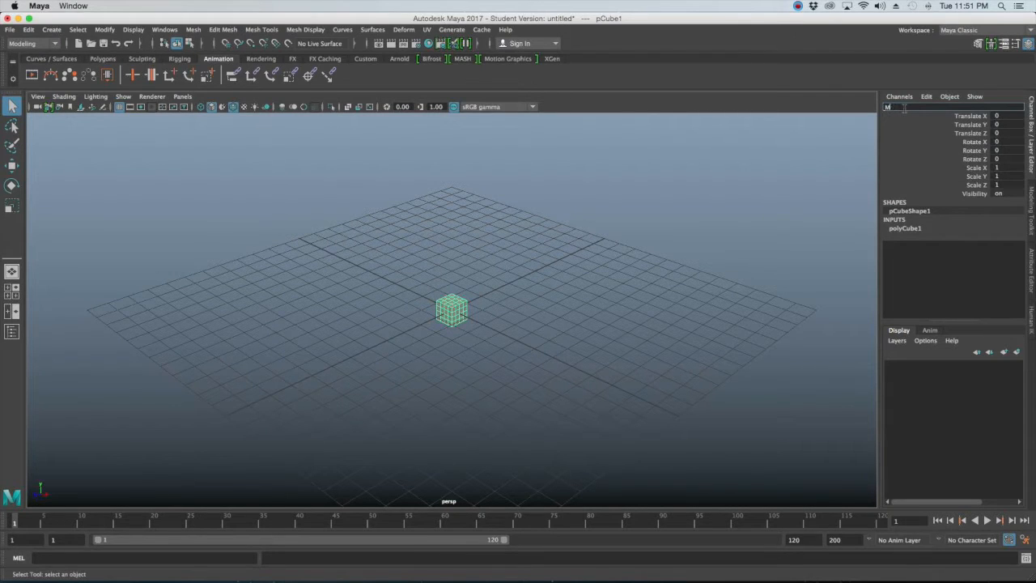
{"action": "type", "text": "ouse"}
{"action": "key", "text": "Return"}
{"action": "left_click", "coordinate": [542, 259]}
{"action": "left_click", "coordinate": [458, 310]}
{"action": "key", "text": "f"}
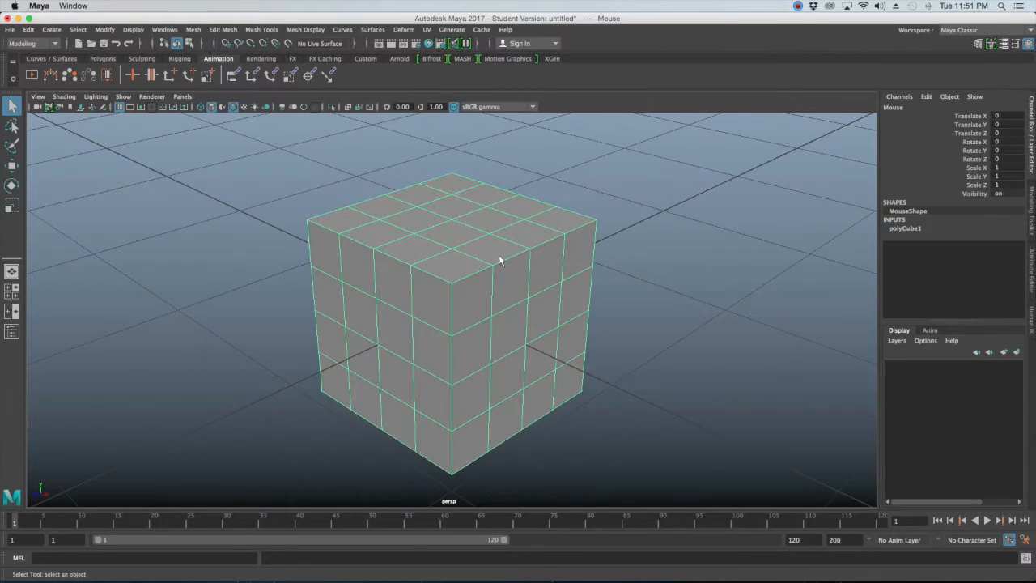
{"action": "scroll", "coordinate": [499, 260], "scroll_direction": "down", "scroll_amount": 3}
{"action": "mouse_move", "coordinate": [519, 275]}
{"action": "left_mouse_down", "text": "alt"}
{"action": "mouse_move", "coordinate": [509, 262]}
{"action": "mouse_move", "coordinate": [515, 269]}
{"action": "left_mouse_up", "text": "alt"}
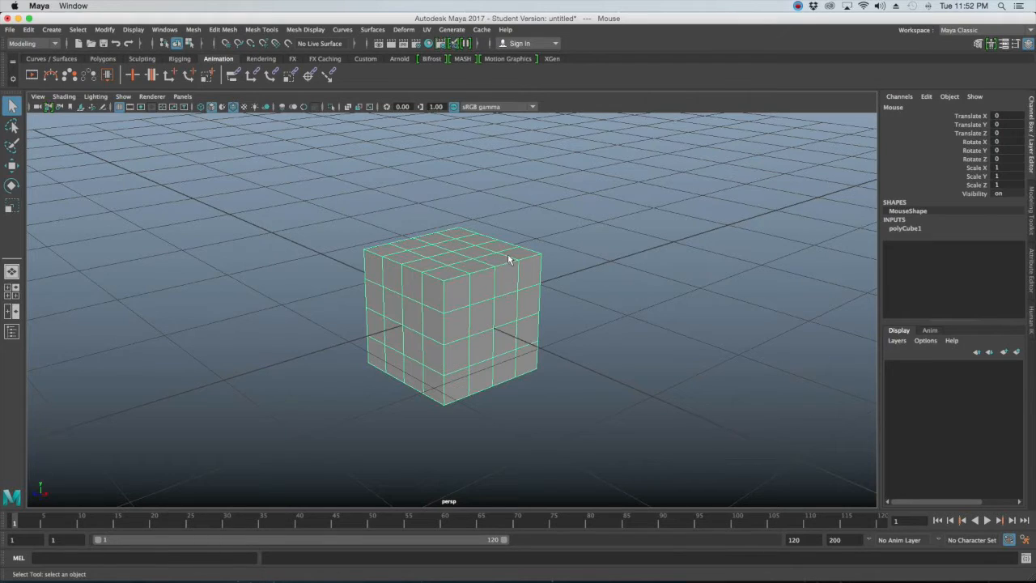
In the side view, scale the second-lowest and middle vertex rows slightly outward along Z, the middle row by about 1.078
{"action": "key", "text": "space"}
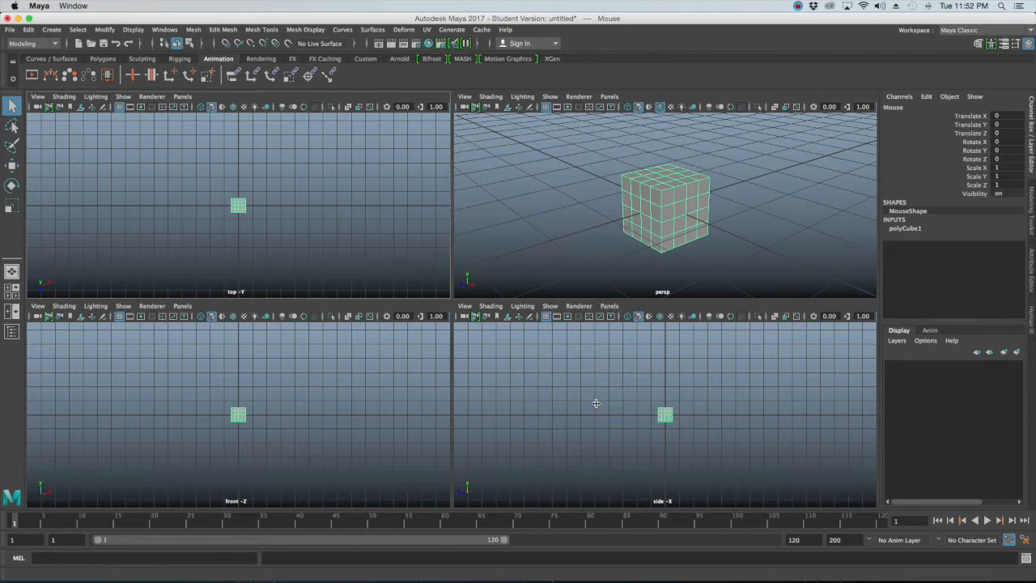
{"action": "key", "text": "space"}
{"action": "scroll", "coordinate": [593, 396], "scroll_direction": "up", "scroll_amount": 6}
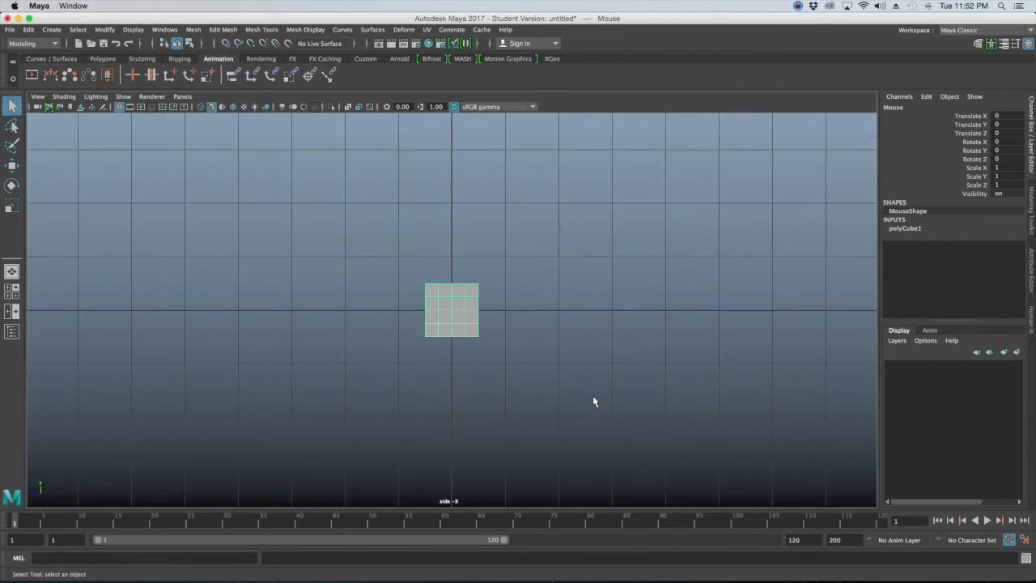
{"action": "right_click_drag", "start_coordinate": [489, 260], "coordinate": [429, 275]}
{"action": "left_click_drag", "start_coordinate": [378, 324], "coordinate": [555, 360]}
{"action": "scroll", "coordinate": [550, 353], "scroll_direction": "up", "scroll_amount": 3}
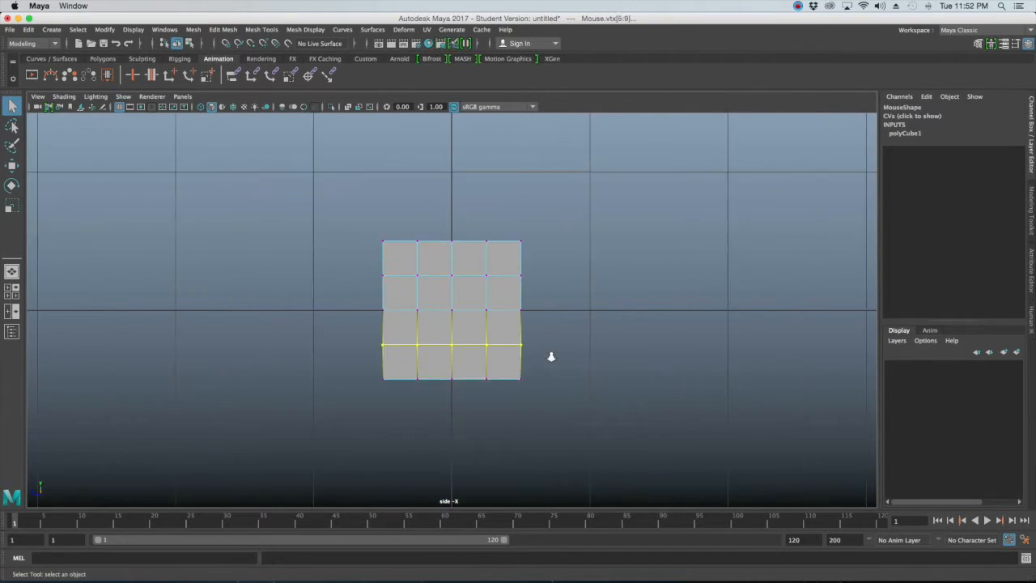
{"action": "key", "text": "r"}
{"action": "left_click_drag", "start_coordinate": [414, 357], "coordinate": [398, 357]}
{"action": "left_click_drag", "start_coordinate": [343, 291], "coordinate": [581, 328]}
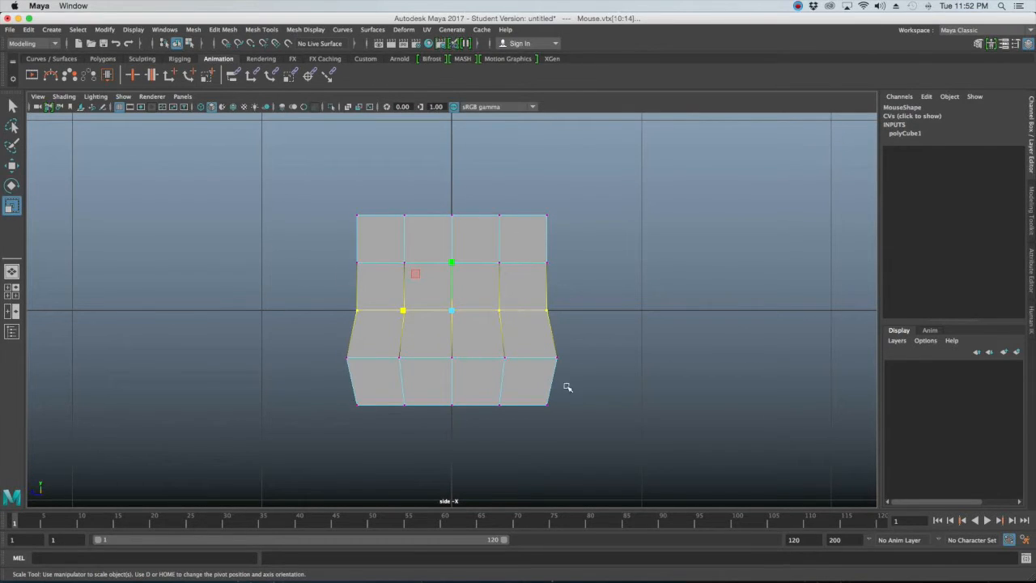
{"action": "left_click_drag", "start_coordinate": [401, 310], "coordinate": [397, 310]}
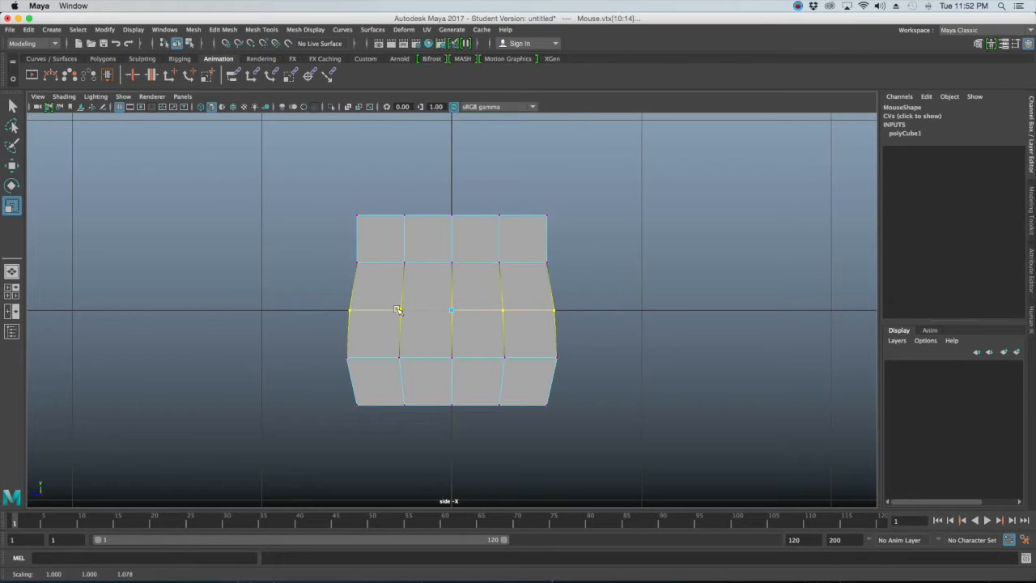
Scale the upper two vertex rows inward along Z and adjust the top vertices' height to form a rounded dome in the side view
{"action": "left_click_drag", "start_coordinate": [341, 232], "coordinate": [568, 285]}
{"action": "left_click_drag", "start_coordinate": [404, 264], "coordinate": [413, 263]}
{"action": "left_click_drag", "start_coordinate": [325, 203], "coordinate": [581, 233]}
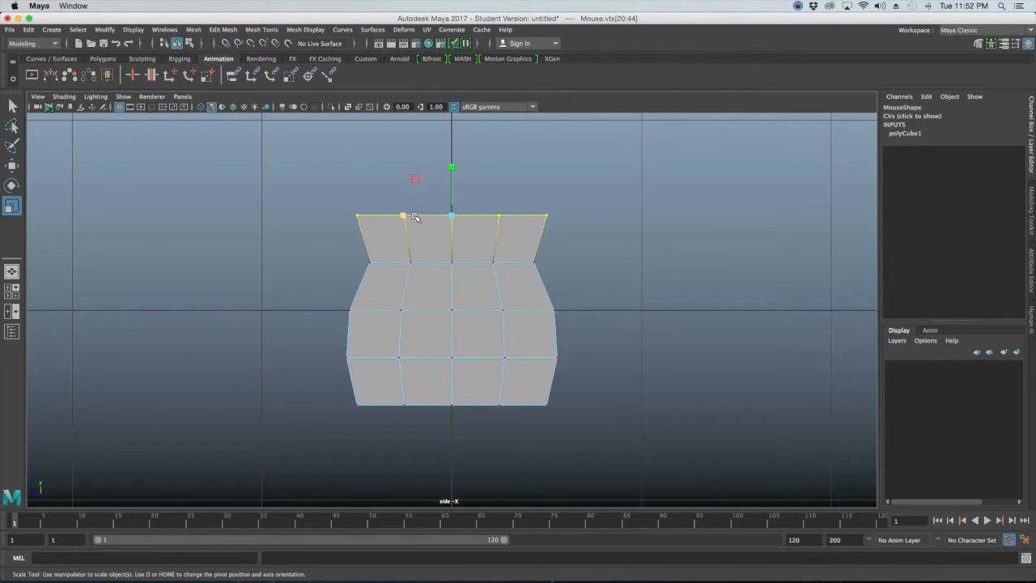
{"action": "left_click_drag", "start_coordinate": [405, 216], "coordinate": [452, 210]}
{"action": "key", "text": "w"}
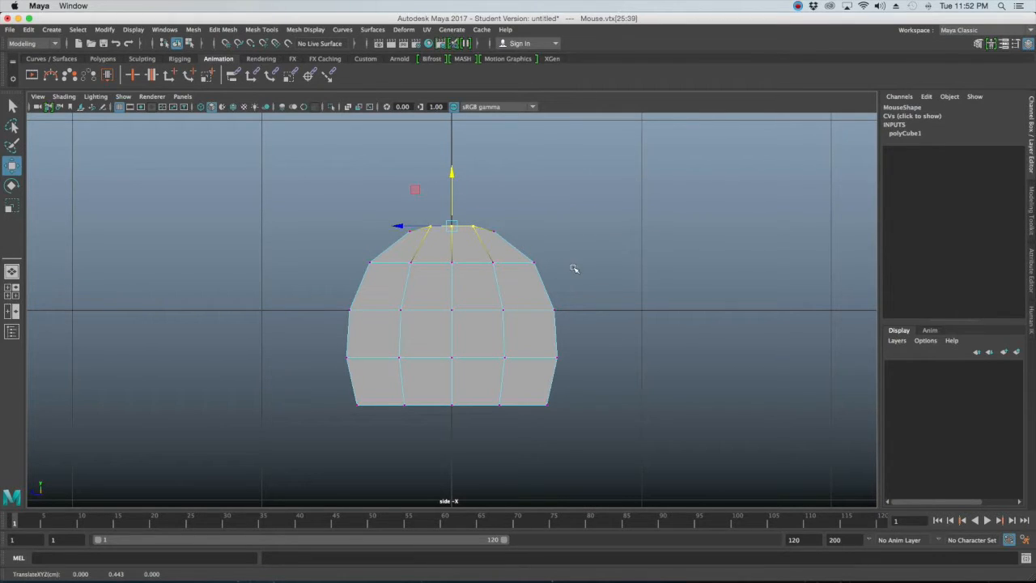
In the front view, scale the second-lowest and middle vertex rows slightly outward along X
{"action": "key", "text": "space"}
{"action": "key", "text": "space"}
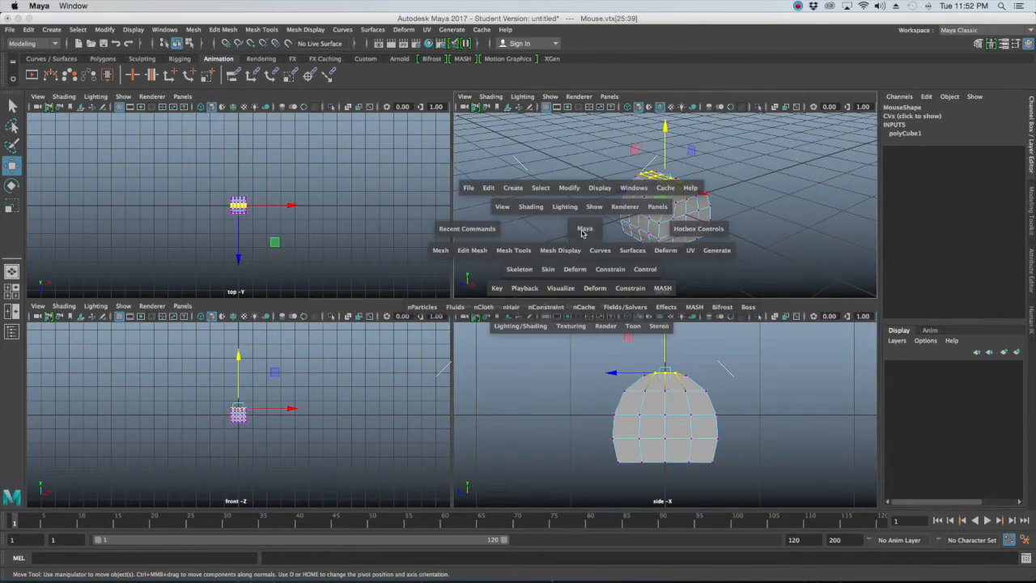
{"action": "left_click_drag", "start_coordinate": [518, 283], "coordinate": [534, 268], "text": "alt"}
{"action": "key", "text": "space"}
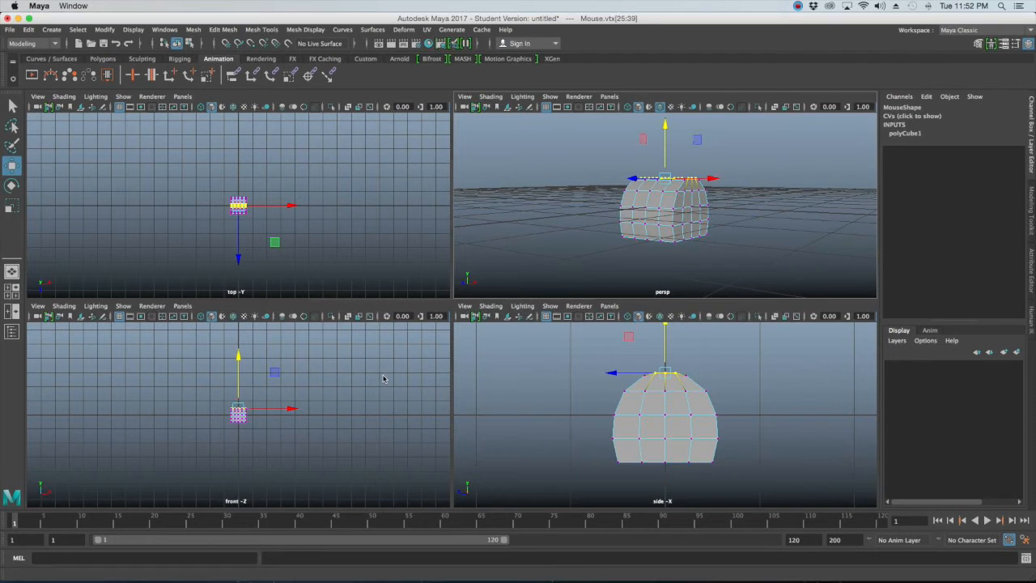
{"action": "key", "text": "space"}
{"action": "scroll", "coordinate": [377, 393], "scroll_direction": "up", "scroll_amount": 5}
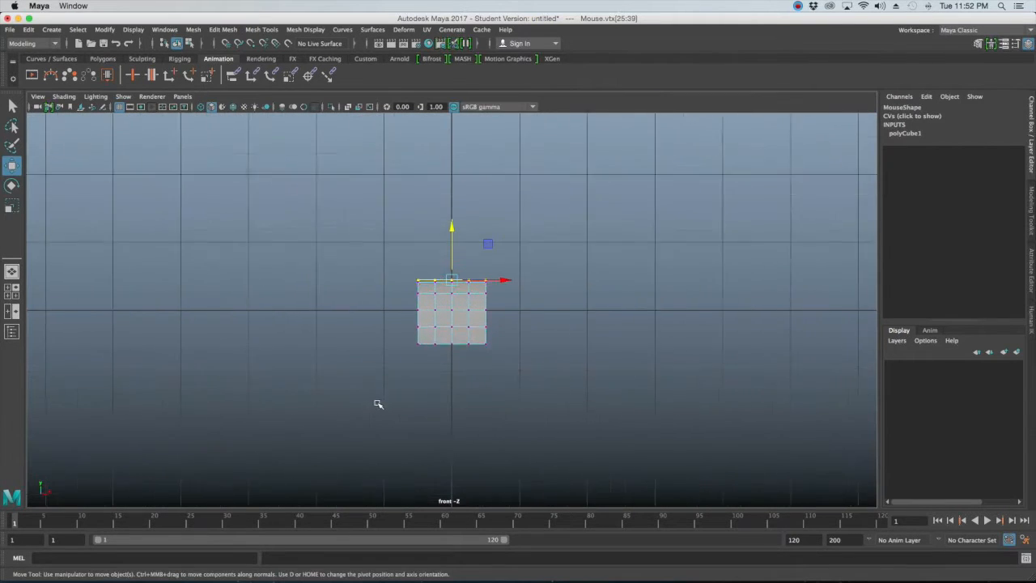
{"action": "scroll", "coordinate": [379, 409], "scroll_direction": "up", "scroll_amount": 3}
{"action": "middle_click_drag", "start_coordinate": [412, 361], "coordinate": [399, 391], "text": "alt"}
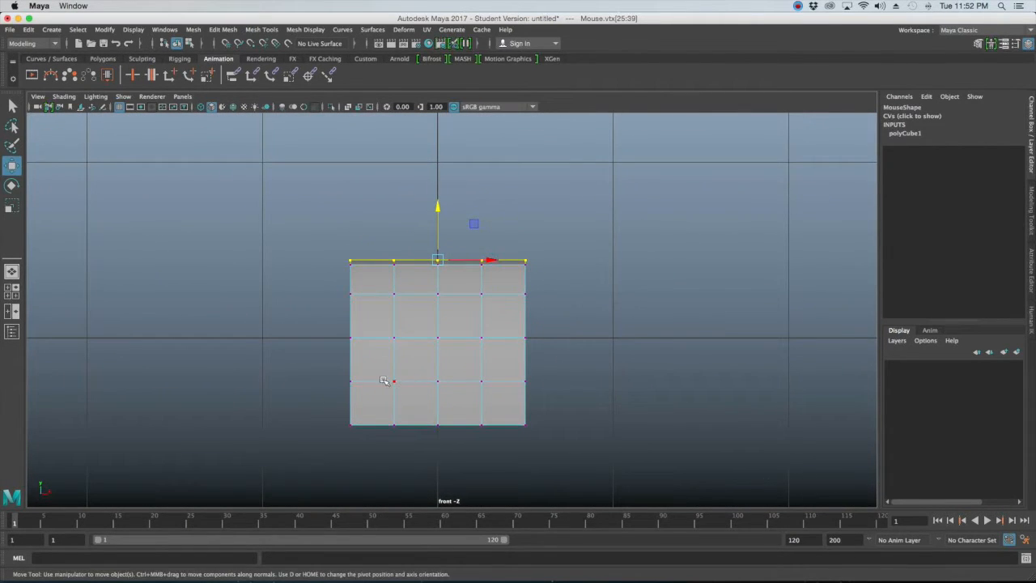
{"action": "left_click_drag", "start_coordinate": [319, 361], "coordinate": [550, 398]}
{"action": "key", "text": "r"}
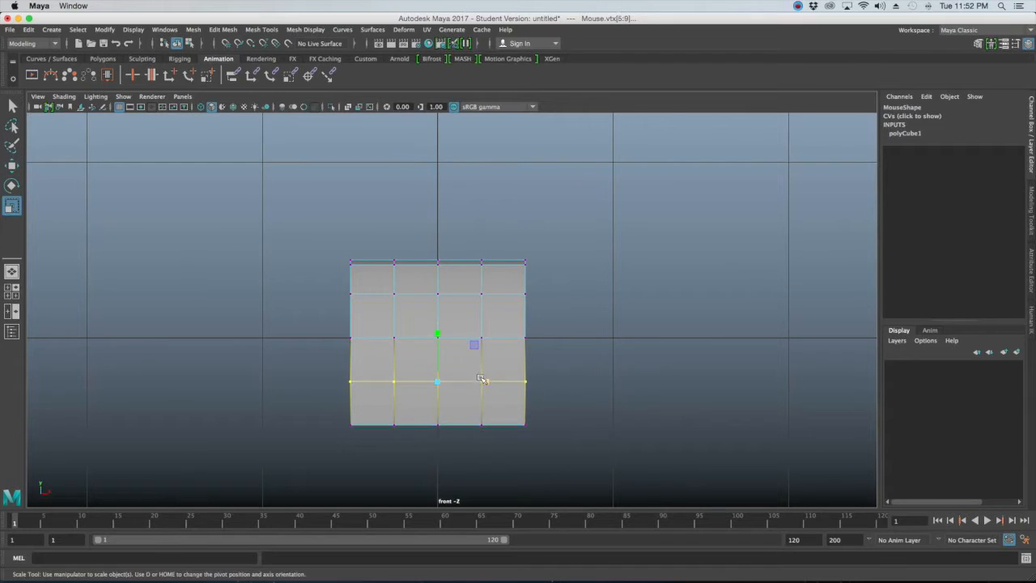
{"action": "left_click_drag", "start_coordinate": [484, 380], "coordinate": [490, 381]}
{"action": "left_click_drag", "start_coordinate": [334, 325], "coordinate": [553, 361]}
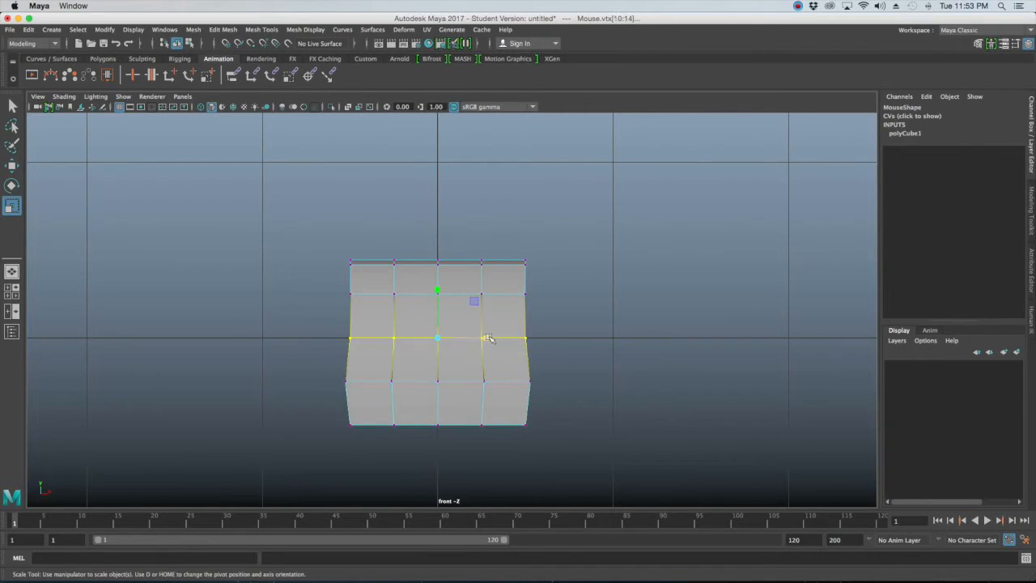
Scale the upper vertex rows inward along X and lower the top vertices slightly in the front view
{"action": "left_click_drag", "start_coordinate": [339, 280], "coordinate": [583, 322]}
{"action": "left_click_drag", "start_coordinate": [483, 294], "coordinate": [478, 295]}
{"action": "left_click_drag", "start_coordinate": [301, 233], "coordinate": [555, 283]}
{"action": "left_click_drag", "start_coordinate": [485, 261], "coordinate": [472, 263]}
{"action": "key", "text": "w"}
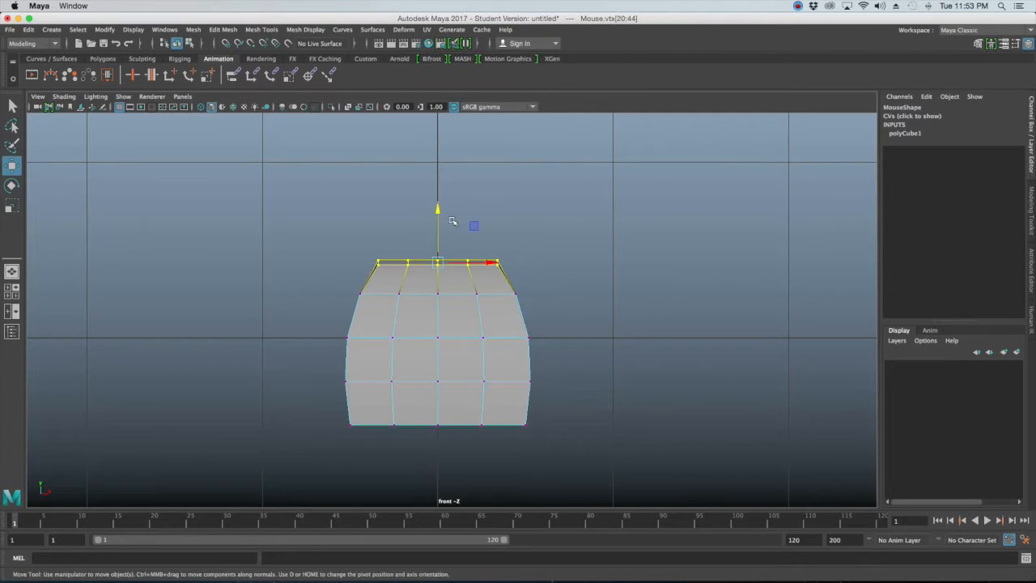
{"action": "left_click_drag", "start_coordinate": [437, 216], "coordinate": [441, 224]}
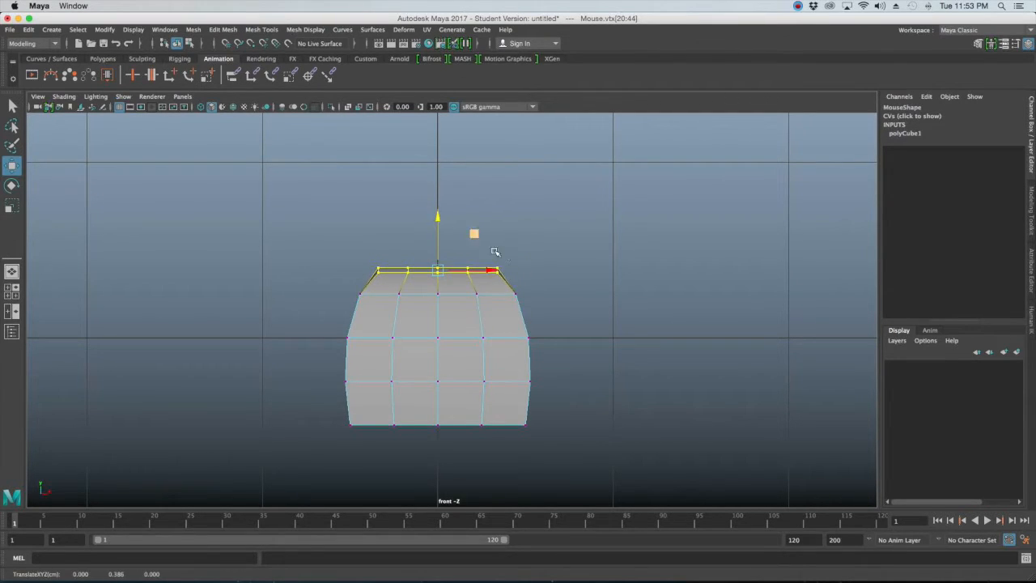
Return to object mode in the perspective view and scale the Mouse body to about 0.824 in Y and 0.752 in Z
{"action": "key", "text": "space"}
{"action": "key", "text": "space"}
{"action": "left_click_drag", "start_coordinate": [568, 234], "coordinate": [516, 301], "text": "alt"}
{"action": "right_click_drag", "start_coordinate": [477, 261], "coordinate": [523, 253]}
{"action": "left_click_drag", "start_coordinate": [609, 293], "coordinate": [499, 302], "text": "alt"}
{"action": "right_click_drag", "start_coordinate": [493, 260], "coordinate": [529, 250]}
{"action": "left_click", "coordinate": [528, 273]}
{"action": "left_click", "coordinate": [526, 277]}
{"action": "left_click_drag", "start_coordinate": [585, 289], "coordinate": [509, 319], "text": "alt"}
{"action": "key", "text": "r"}
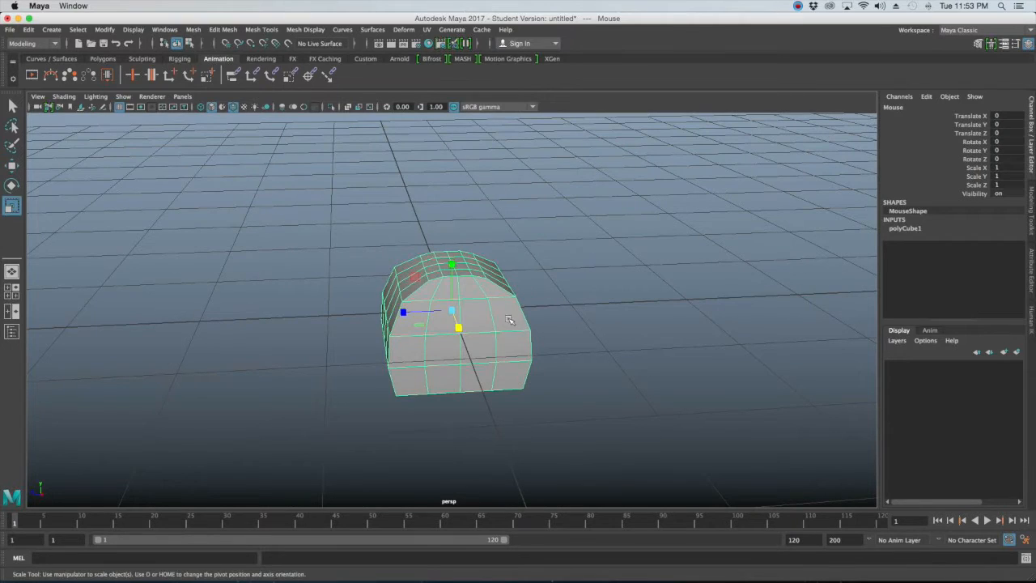
{"action": "left_click_drag", "start_coordinate": [405, 312], "coordinate": [415, 313]}
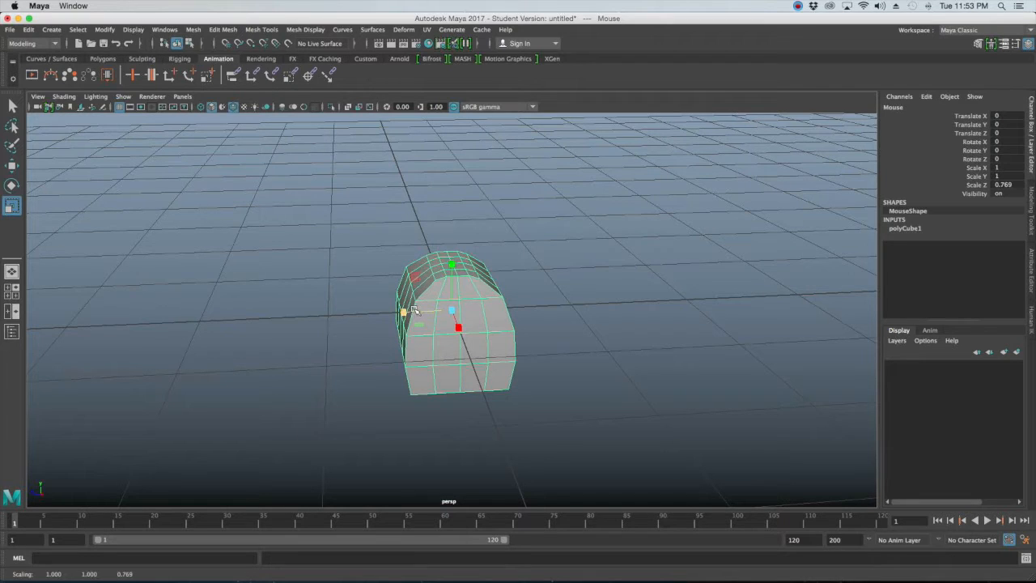
{"action": "left_click_drag", "start_coordinate": [404, 360], "coordinate": [451, 273], "text": "alt"}
{"action": "left_click_drag", "start_coordinate": [458, 280], "coordinate": [410, 310], "text": "alt"}
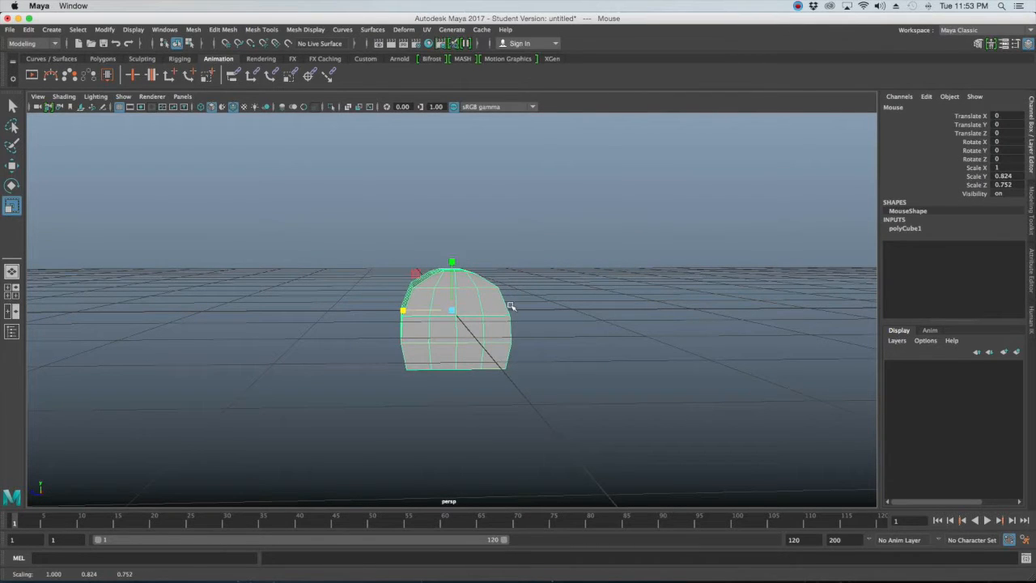
In the top view, select the outer vertices at all four corners and scale them inward along X to bevel the corners
{"action": "key", "text": "space"}
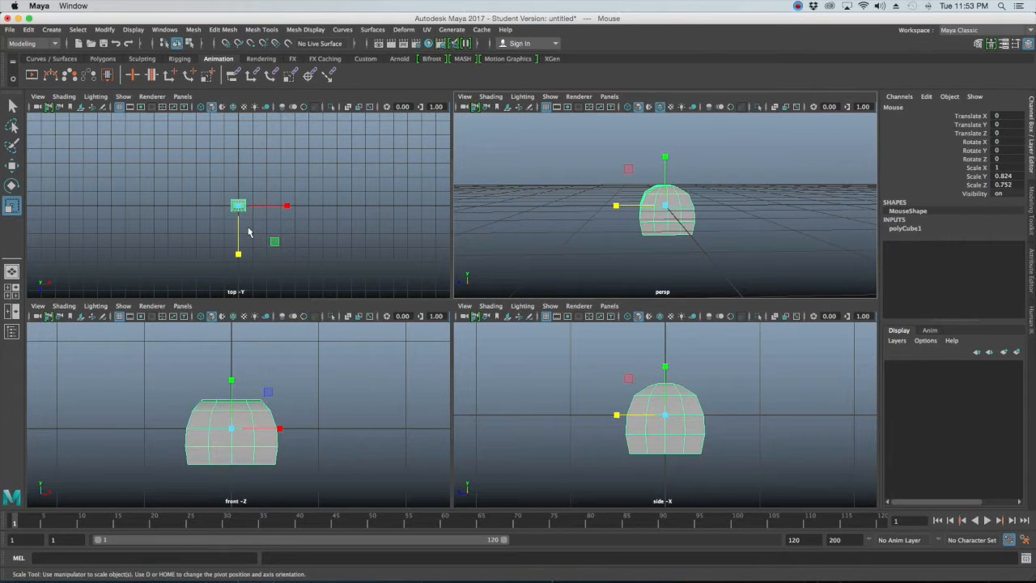
{"action": "key", "text": "space"}
{"action": "scroll", "coordinate": [288, 292], "scroll_direction": "up", "scroll_amount": 10}
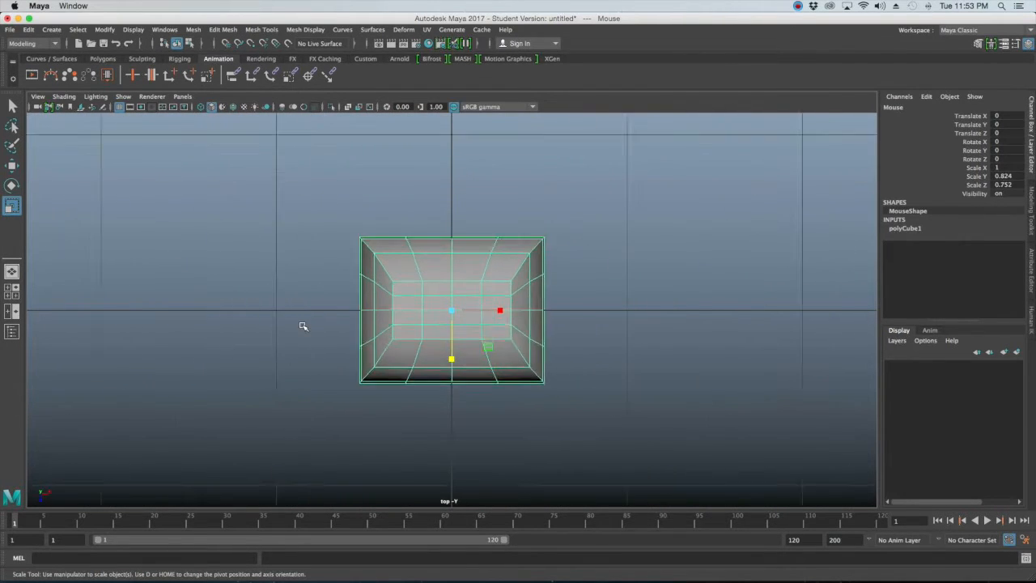
{"action": "scroll", "coordinate": [303, 326], "scroll_direction": "up", "scroll_amount": 3}
{"action": "right_click_drag", "start_coordinate": [377, 267], "coordinate": [329, 274]}
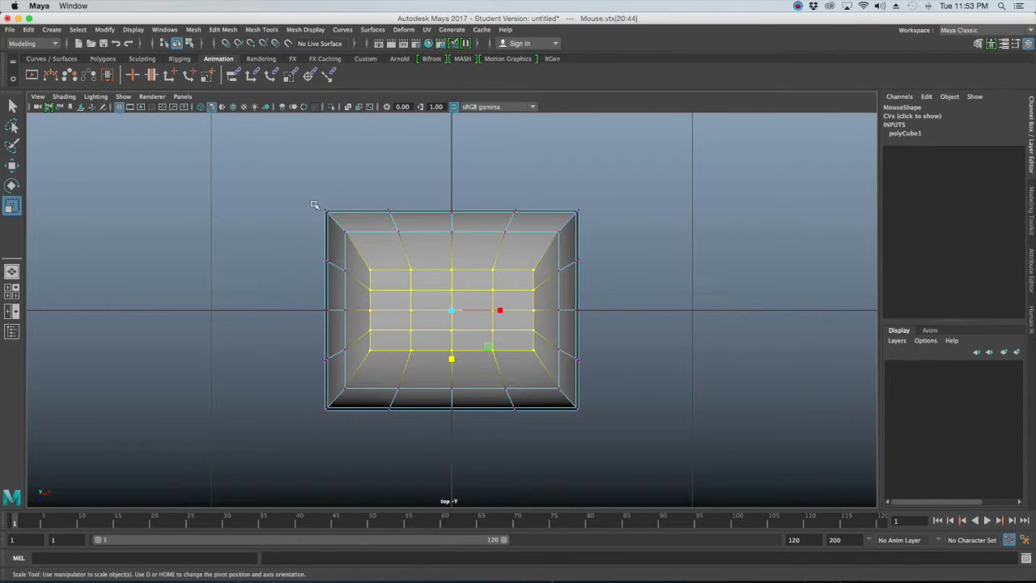
{"action": "left_click_drag", "start_coordinate": [297, 192], "coordinate": [346, 229]}
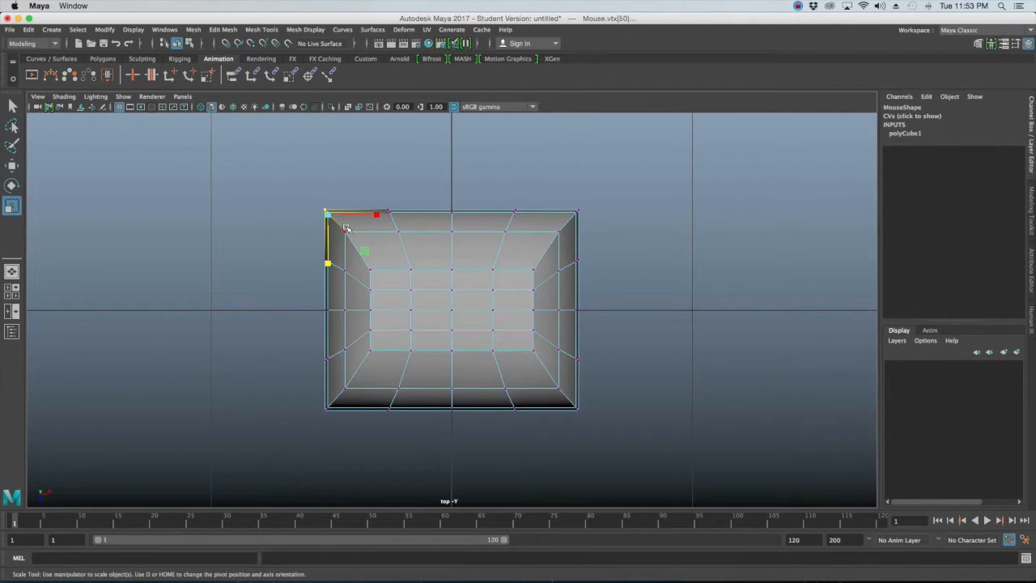
{"action": "left_click_drag", "start_coordinate": [292, 177], "coordinate": [356, 233]}
{"action": "left_click_drag", "start_coordinate": [625, 193], "coordinate": [553, 236], "text": "shift"}
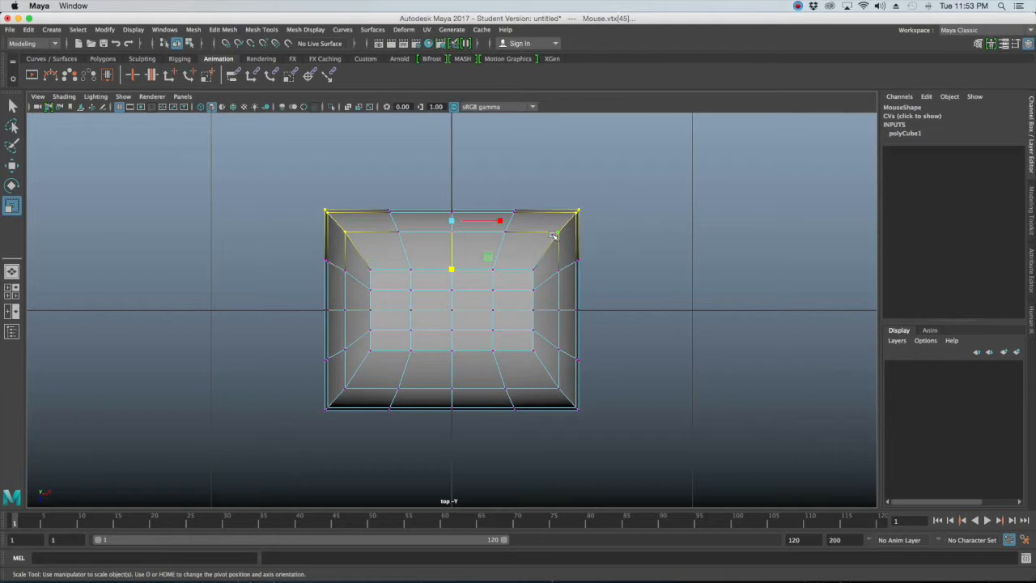
{"action": "left_click_drag", "start_coordinate": [298, 371], "coordinate": [378, 421], "text": "shift"}
{"action": "left_click_drag", "start_coordinate": [608, 377], "coordinate": [544, 413], "text": "shift"}
{"action": "left_click_drag", "start_coordinate": [498, 310], "coordinate": [490, 309]}
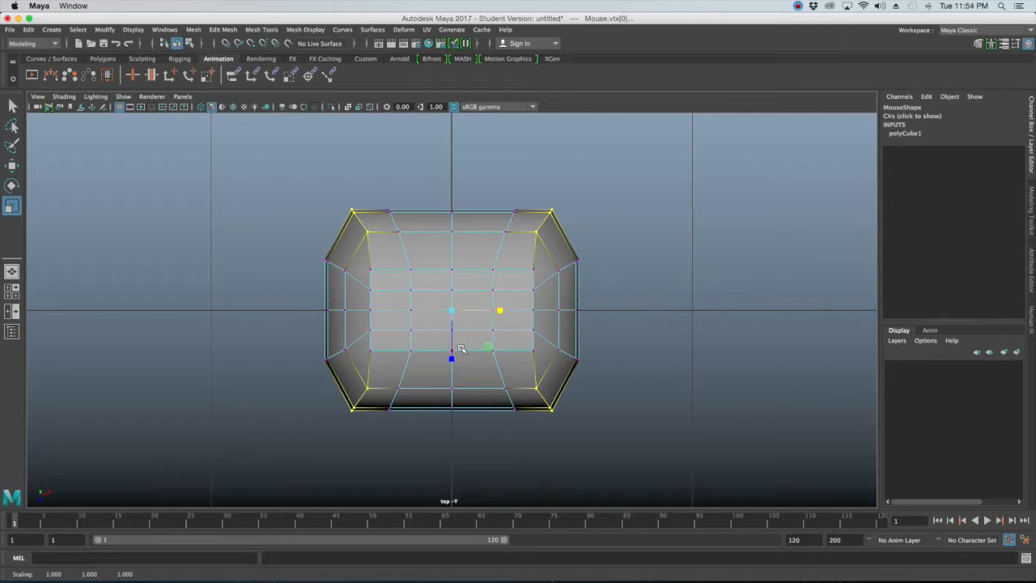
Scale the selected corner vertices inward along Z to about 0.91 and return to object mode in the perspective view
{"action": "left_click_drag", "start_coordinate": [453, 358], "coordinate": [454, 357]}
{"action": "left_click_drag", "start_coordinate": [453, 355], "coordinate": [453, 353]}
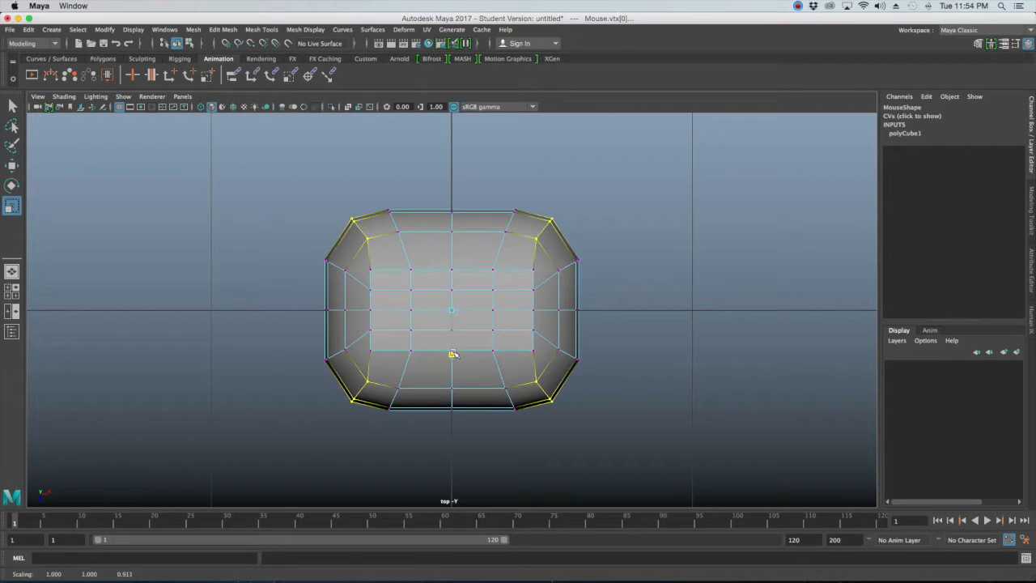
{"action": "key", "text": "space"}
{"action": "key", "text": "space"}
{"action": "left_click_drag", "start_coordinate": [527, 286], "coordinate": [485, 275], "text": "alt"}
{"action": "right_click_drag", "start_coordinate": [486, 275], "coordinate": [537, 247]}
Display the Mouse body in smooth preview and examine its rounded shape from several angles
{"action": "left_click_drag", "start_coordinate": [626, 294], "coordinate": [623, 292], "text": "alt"}
{"action": "left_click", "coordinate": [495, 304]}
{"action": "left_click_drag", "start_coordinate": [510, 304], "coordinate": [580, 319], "text": "alt"}
{"action": "key", "text": "3"}
{"action": "left_click", "coordinate": [566, 311]}
{"action": "left_click_drag", "start_coordinate": [488, 321], "coordinate": [526, 295], "text": "alt"}
{"action": "key", "text": "space"}
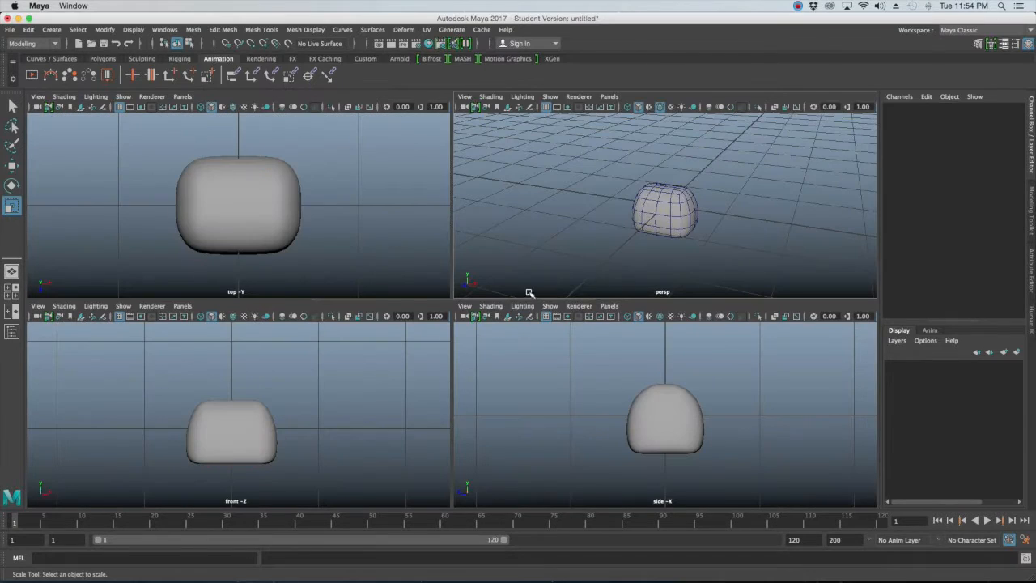
Turn off the Mouse body's smooth preview and switch it to vertex selection, framed in the top view
{"action": "left_click", "coordinate": [656, 222]}
{"action": "key", "text": "1"}
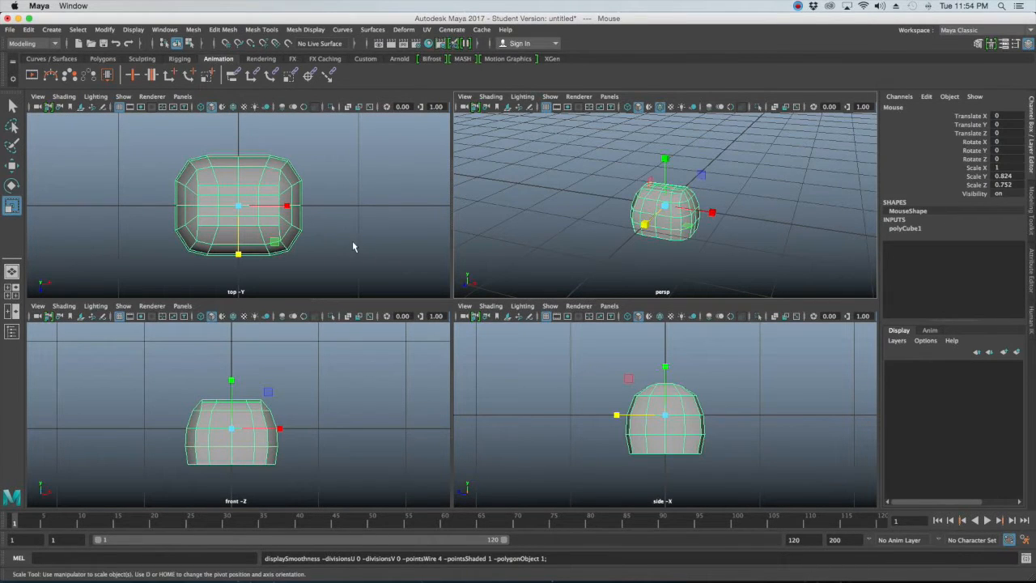
{"action": "key", "text": "space"}
{"action": "key", "text": "f"}
{"action": "right_click_drag", "start_coordinate": [591, 305], "coordinate": [534, 274]}
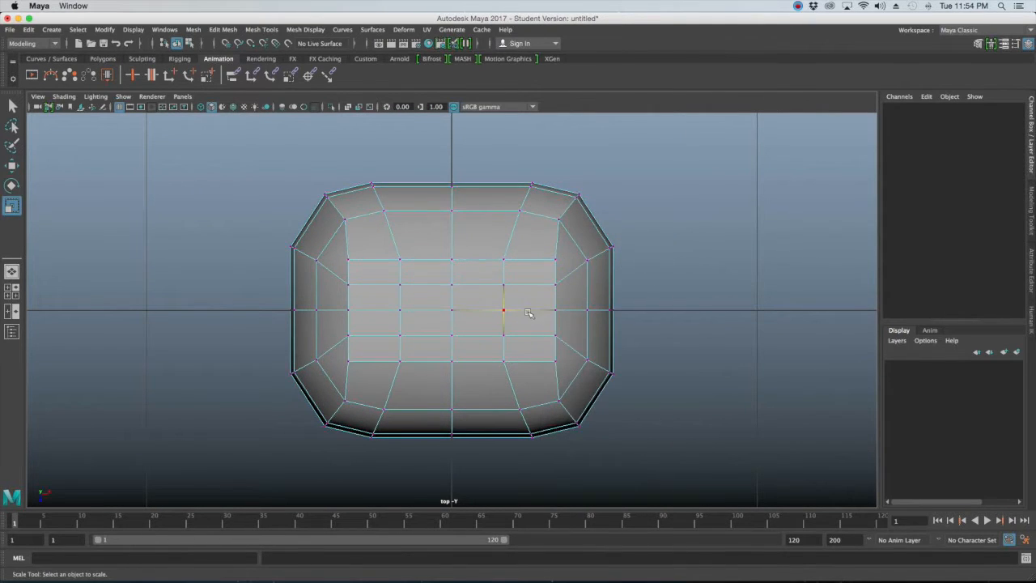
Try to move the three central vertex positions nearest the Mouse body's +X end outward along X
{"action": "left_click", "coordinate": [563, 311]}
{"action": "left_click_drag", "start_coordinate": [656, 304], "coordinate": [545, 314]}
{"action": "key", "text": "w"}
{"action": "left_click_drag", "start_coordinate": [628, 310], "coordinate": [642, 311]}
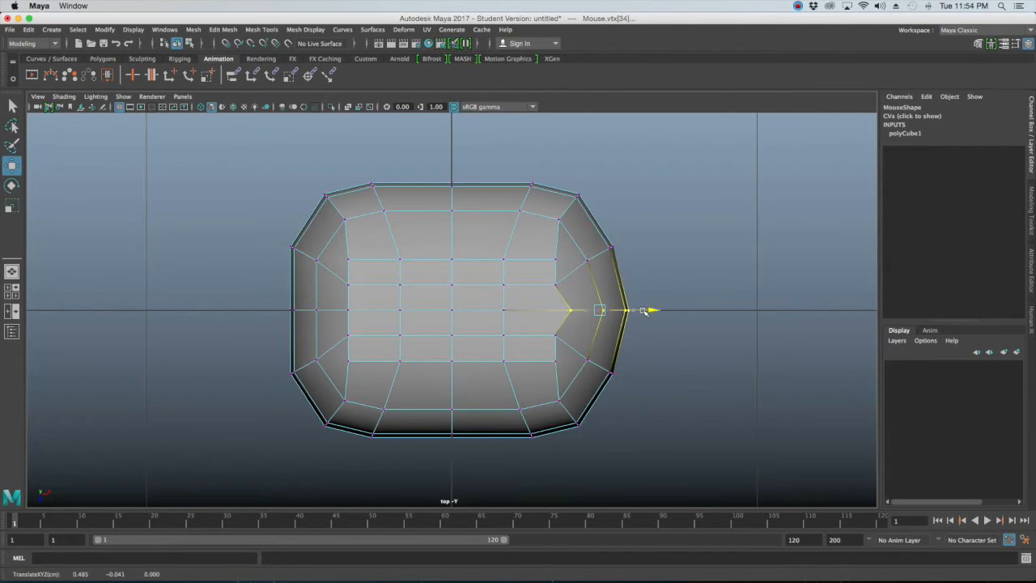
{"action": "key", "text": "super+z"}
In the top view, pull the outer centerline vertices at the +X end outward into a point and nudge their neighbouring vertices slightly outward
{"action": "left_click_drag", "start_coordinate": [655, 296], "coordinate": [569, 324]}
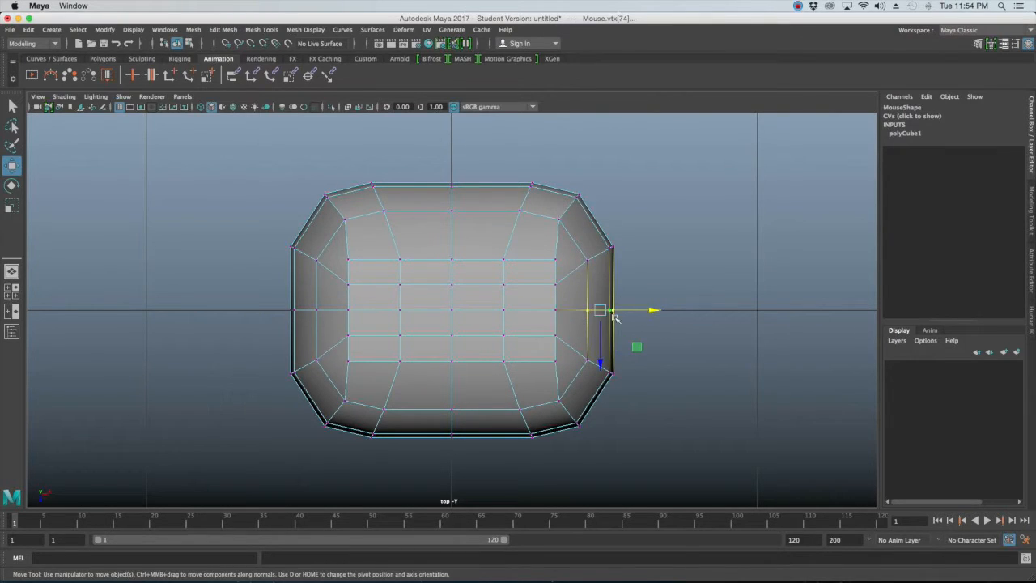
{"action": "left_click_drag", "start_coordinate": [646, 311], "coordinate": [666, 323]}
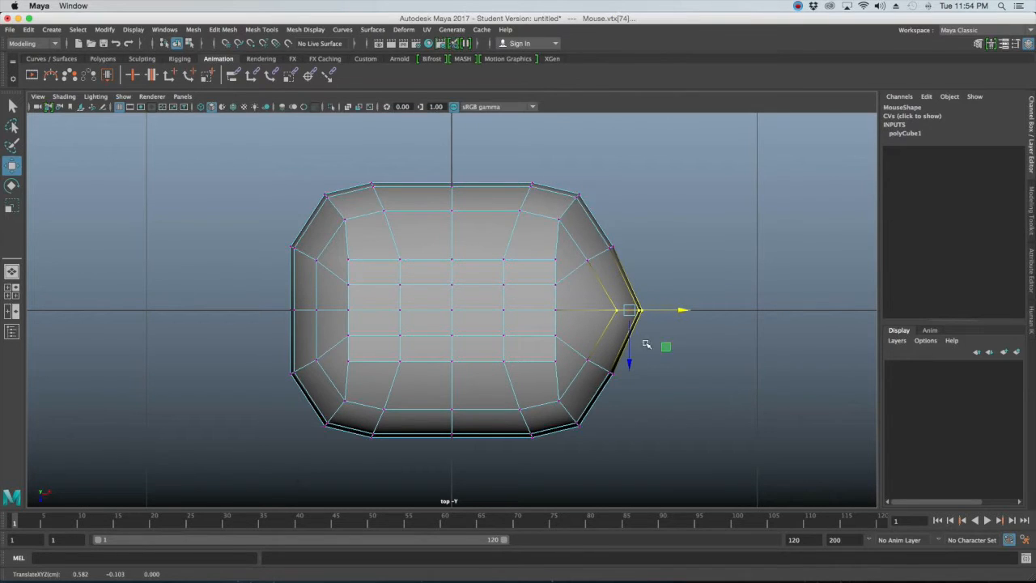
{"action": "left_click_drag", "start_coordinate": [636, 235], "coordinate": [568, 281]}
{"action": "left_click_drag", "start_coordinate": [642, 393], "coordinate": [580, 350], "text": "shift"}
{"action": "left_click_drag", "start_coordinate": [632, 311], "coordinate": [634, 311]}
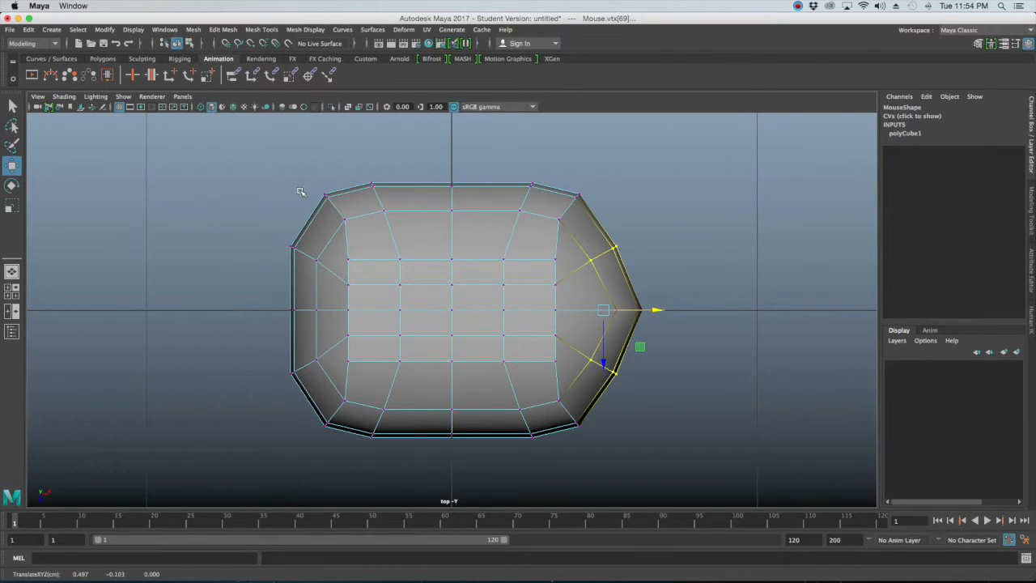
Move the outermost vertices of both corners at the Mouse body's -X end slightly outward along X
{"action": "left_click_drag", "start_coordinate": [309, 183], "coordinate": [339, 212]}
{"action": "left_click_drag", "start_coordinate": [308, 398], "coordinate": [346, 445], "text": "shift"}
{"action": "left_click_drag", "start_coordinate": [368, 313], "coordinate": [357, 313]}
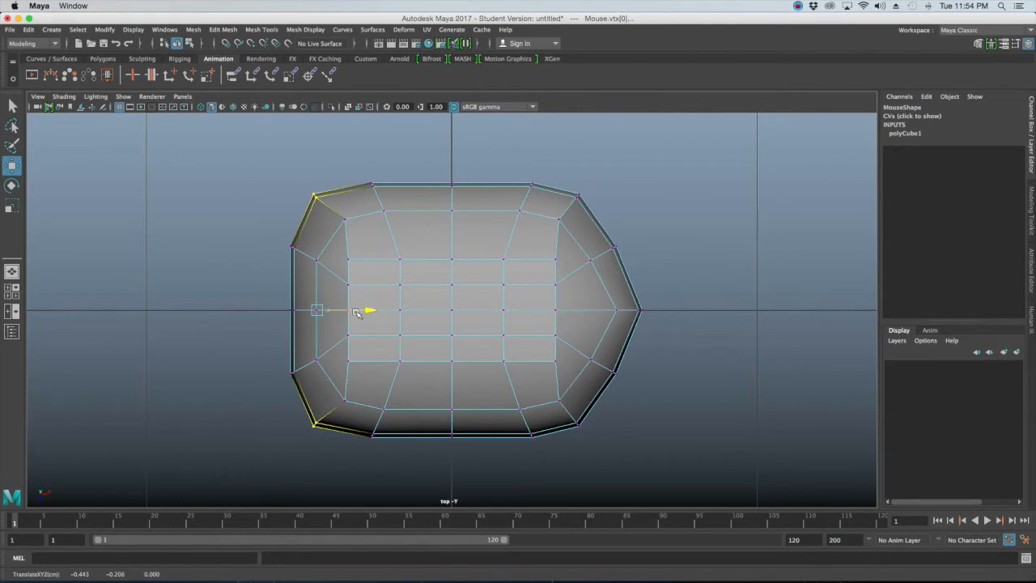
Return to object mode in the perspective view and scale the Mouse body to 0.603 in Y and 0.693 in Z
{"action": "key", "text": "space"}
{"action": "key", "text": "space"}
{"action": "left_click_drag", "start_coordinate": [629, 273], "coordinate": [597, 271], "text": "alt"}
{"action": "right_click_drag", "start_coordinate": [464, 262], "coordinate": [503, 248]}
{"action": "left_click", "coordinate": [502, 270]}
{"action": "left_click", "coordinate": [502, 274]}
{"action": "left_click_drag", "start_coordinate": [503, 274], "coordinate": [563, 299], "text": "alt"}
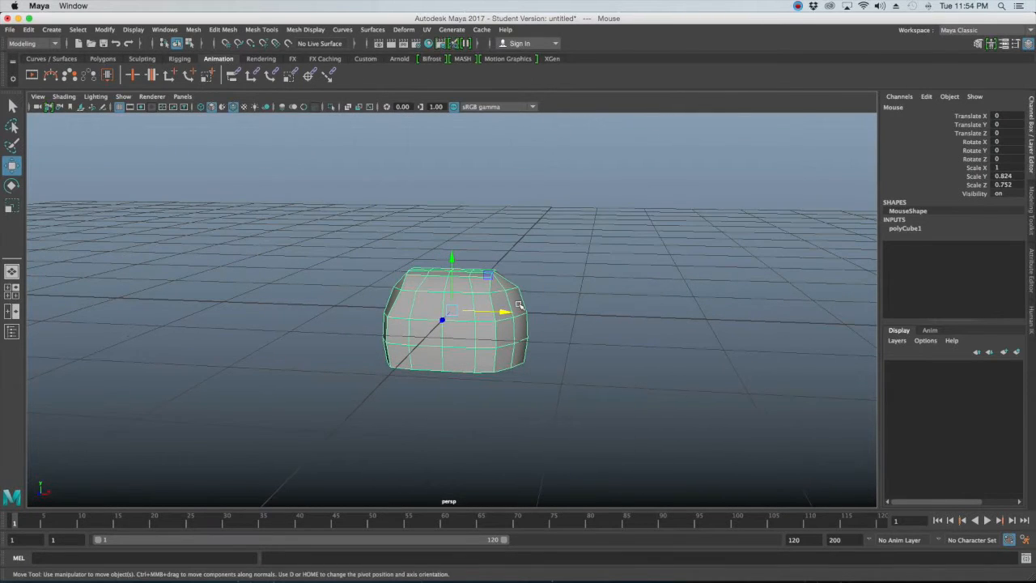
{"action": "left_click_drag", "start_coordinate": [395, 313], "coordinate": [451, 264], "text": "alt"}
{"action": "key", "text": "r"}
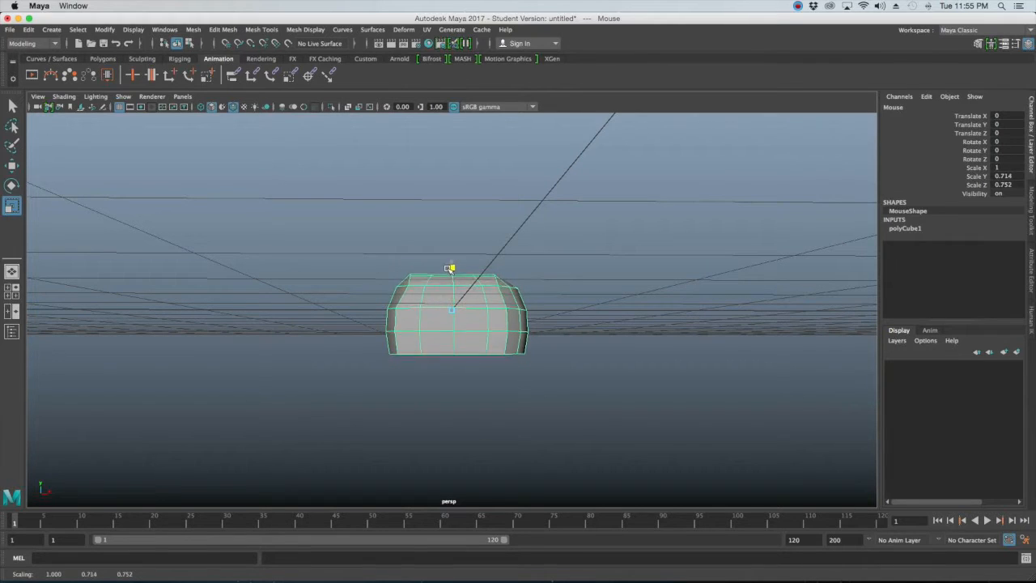
{"action": "left_click_drag", "start_coordinate": [450, 274], "coordinate": [561, 283], "text": "alt"}
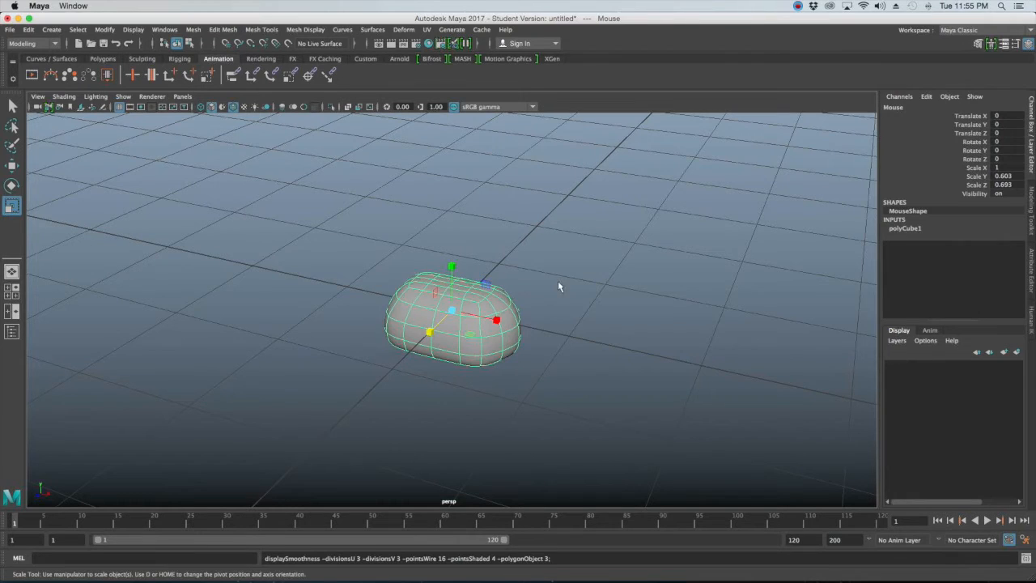
Examine the flattened Mouse body from several angles in smooth preview and restore its unsmoothed display
{"action": "left_click_drag", "start_coordinate": [599, 296], "coordinate": [548, 284], "text": "alt"}
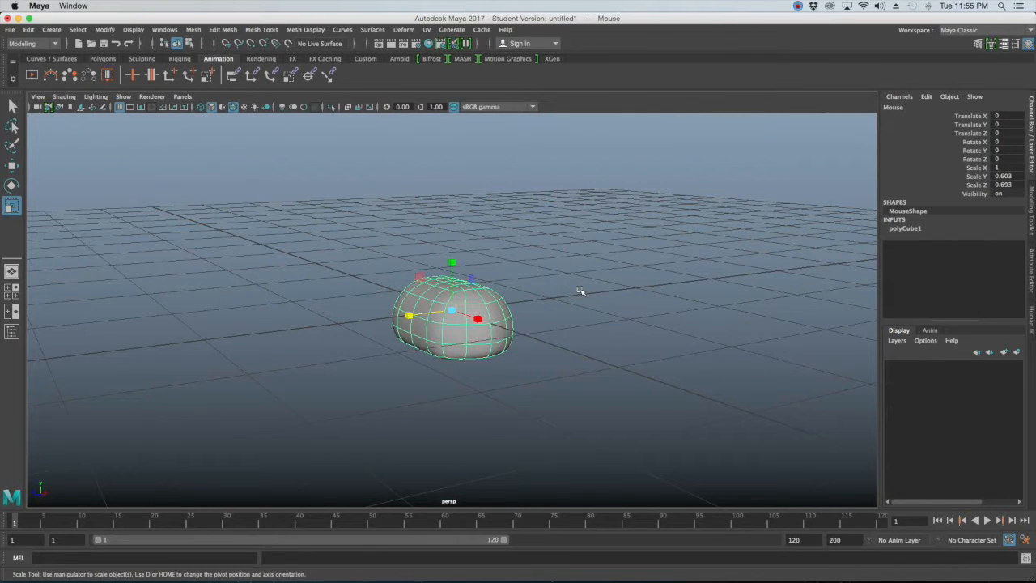
{"action": "left_click", "coordinate": [572, 306]}
{"action": "left_click_drag", "start_coordinate": [512, 314], "coordinate": [572, 301], "text": "alt"}
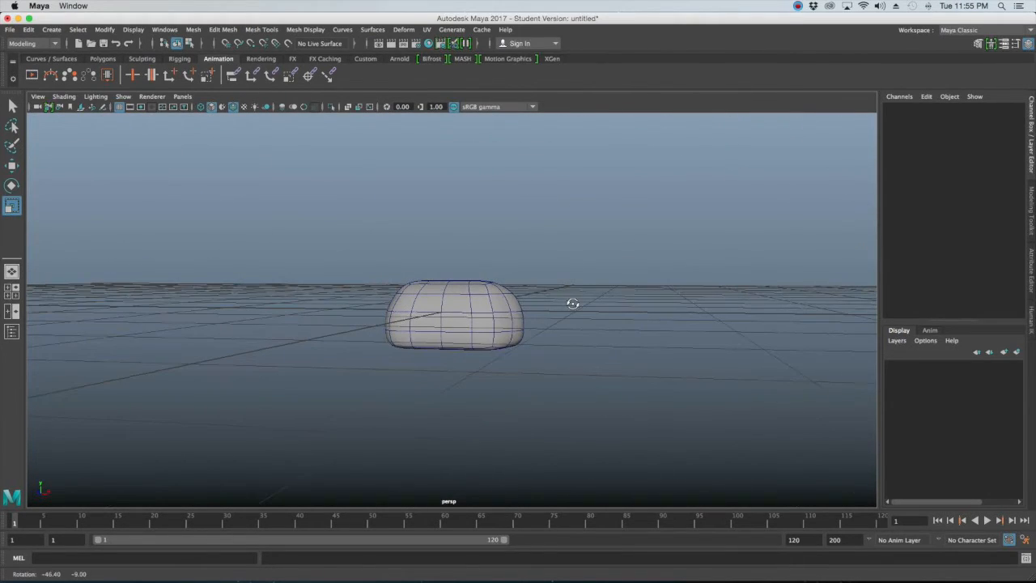
{"action": "left_click", "coordinate": [476, 301]}
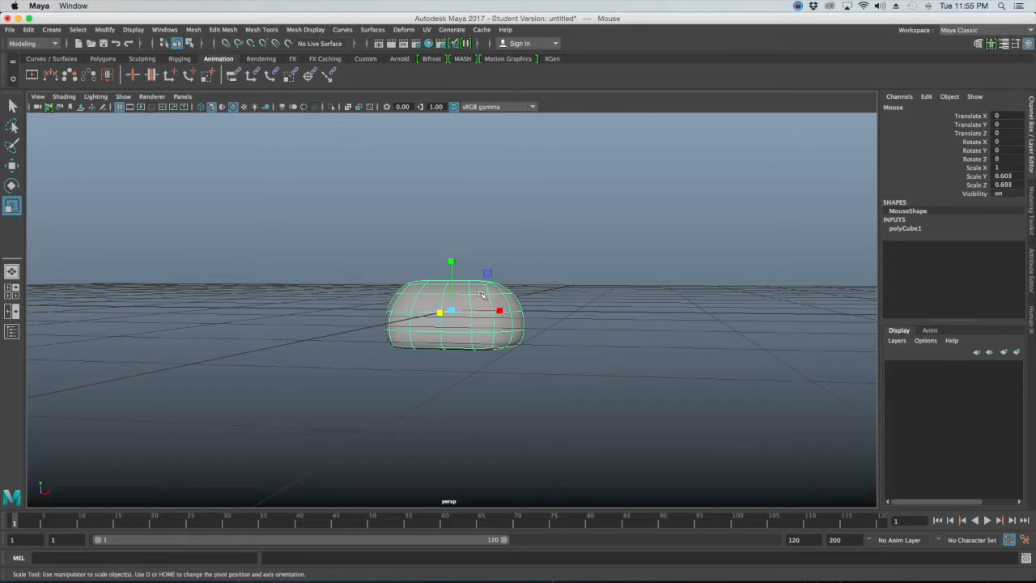
{"action": "left_click_drag", "start_coordinate": [552, 285], "coordinate": [524, 287], "text": "alt"}
{"action": "left_click", "coordinate": [565, 303]}
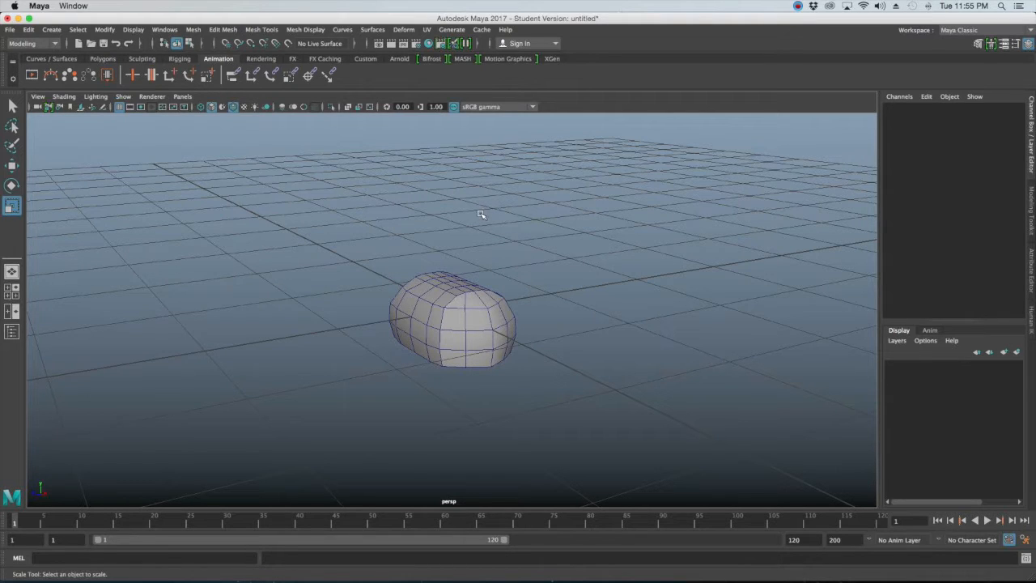
Create a polygon sphere and scale it uniformly to 0.1, showing the perspective view in wireframe
{"action": "key", "text": "space"}
{"action": "key", "text": "space"}
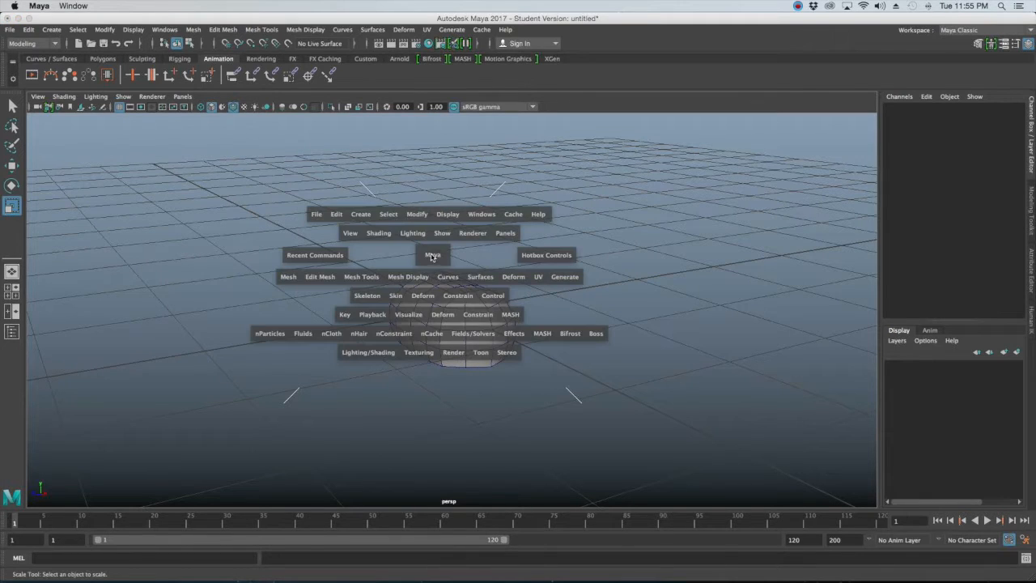
{"action": "left_click", "coordinate": [364, 216]}
{"action": "mouse_move", "coordinate": [380, 255]}
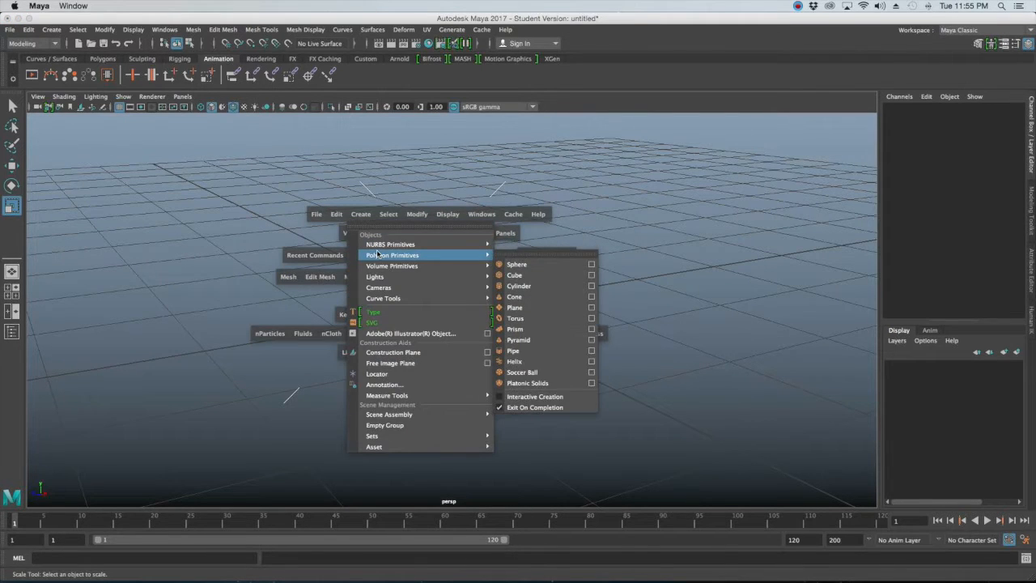
{"action": "left_click", "coordinate": [509, 266]}
{"action": "left_click_drag", "start_coordinate": [457, 296], "coordinate": [283, 403], "text": "alt"}
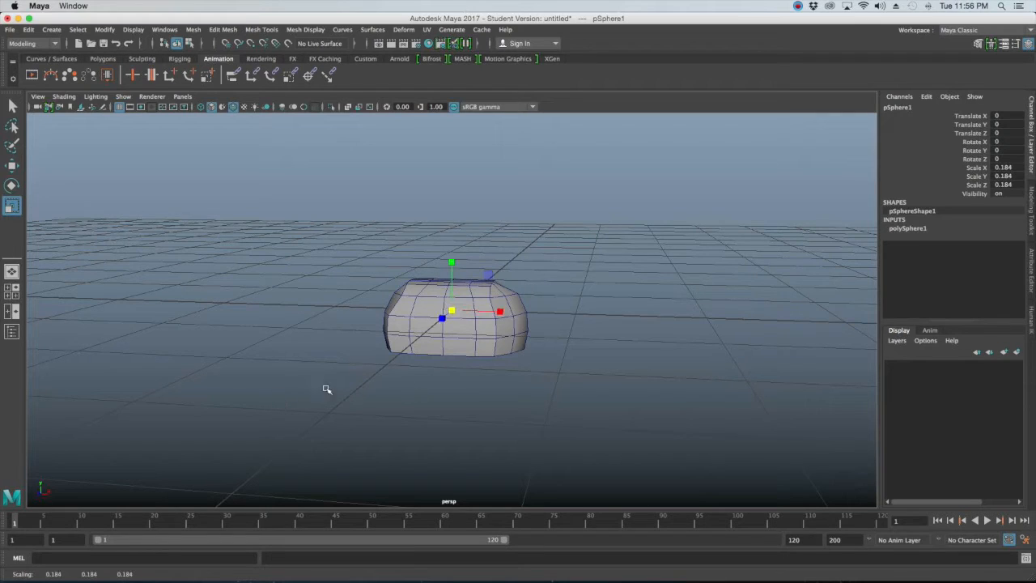
{"action": "key", "text": "4"}
{"action": "left_click_drag", "start_coordinate": [541, 306], "coordinate": [437, 324], "text": "alt"}
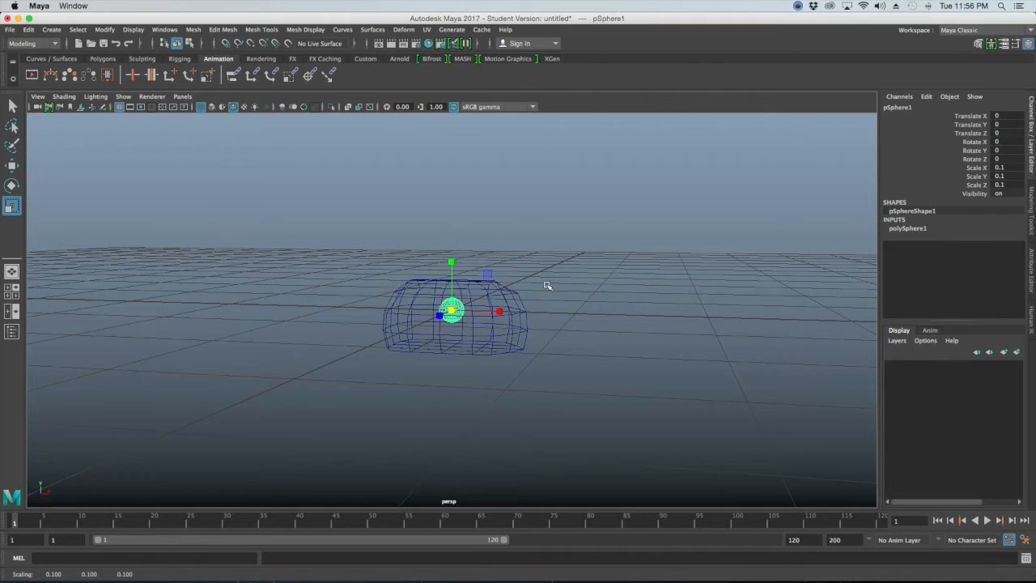
In the front view in wireframe, move the sphere onto the body's upper -X corner at X -0.316 and Y 0.224
{"action": "key", "text": "space"}
{"action": "key", "text": "space"}
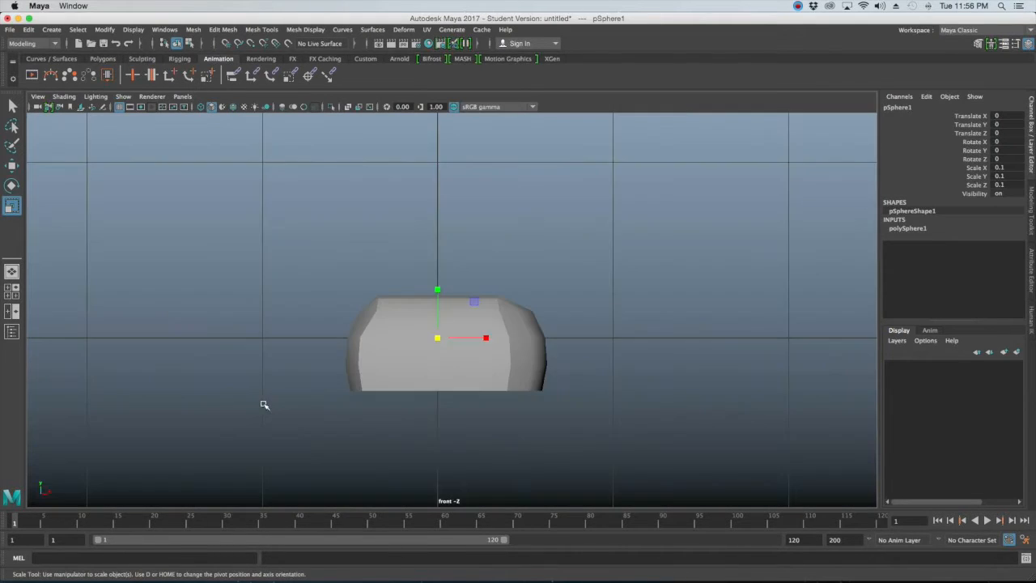
{"action": "scroll", "coordinate": [262, 407], "scroll_direction": "up", "scroll_amount": 5}
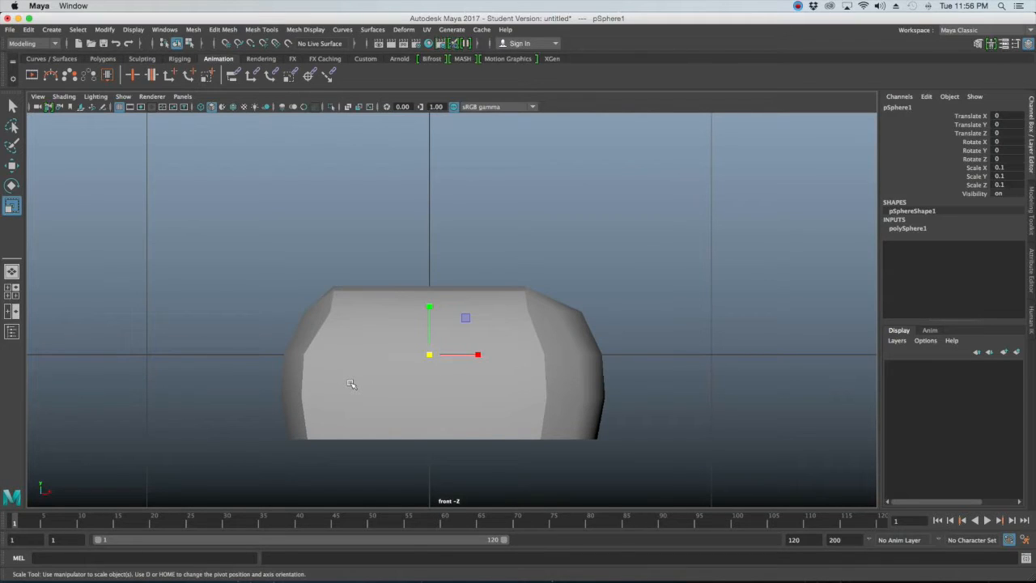
{"action": "key", "text": "4"}
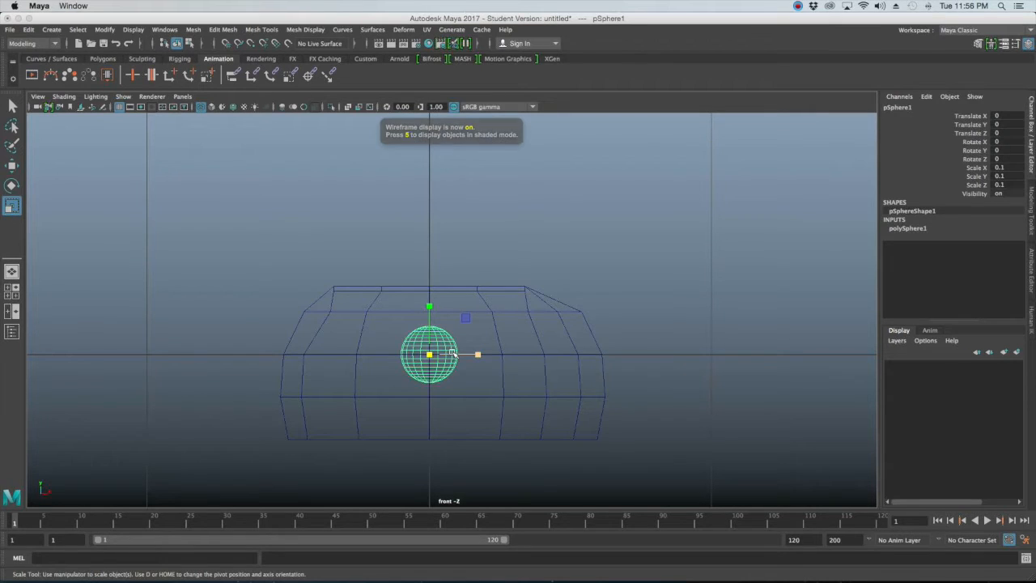
{"action": "key", "text": "w"}
{"action": "left_click_drag", "start_coordinate": [433, 354], "coordinate": [341, 291]}
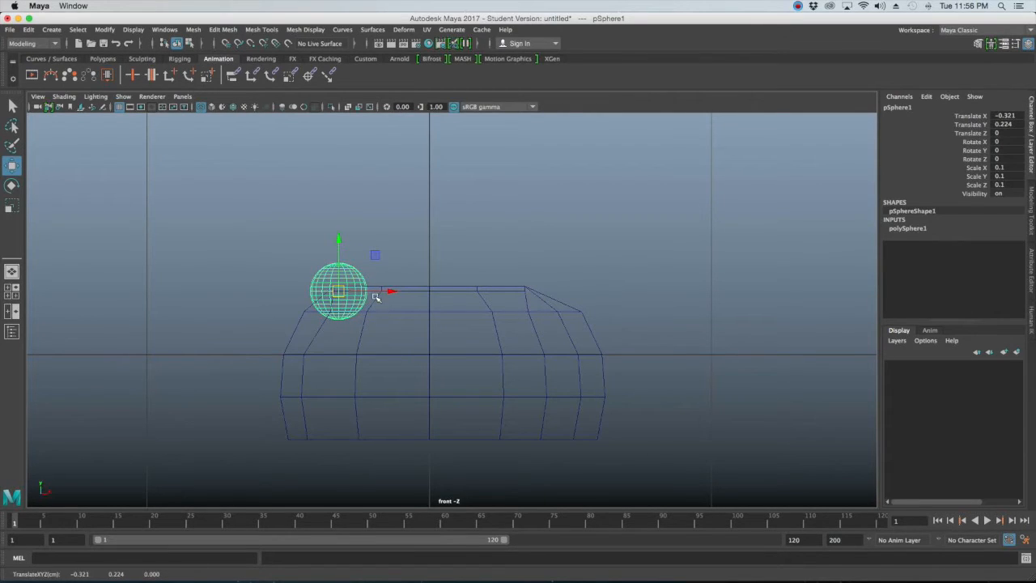
{"action": "left_click_drag", "start_coordinate": [341, 291], "coordinate": [341, 291]}
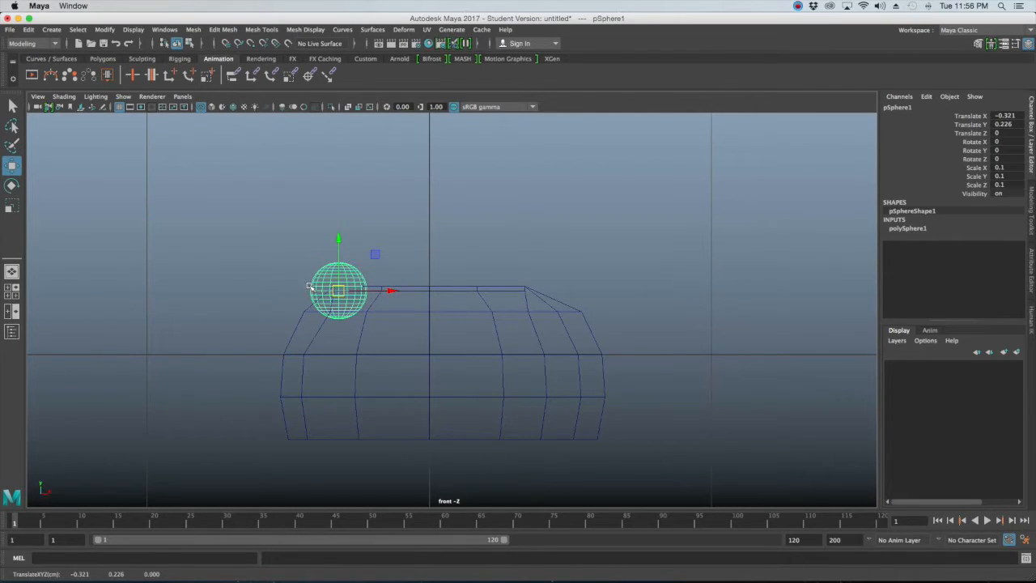
{"action": "left_click_drag", "start_coordinate": [338, 290], "coordinate": [340, 291]}
Display the perspective view shaded and examine how the sphere sits on top of the Mouse body
{"action": "key", "text": "space"}
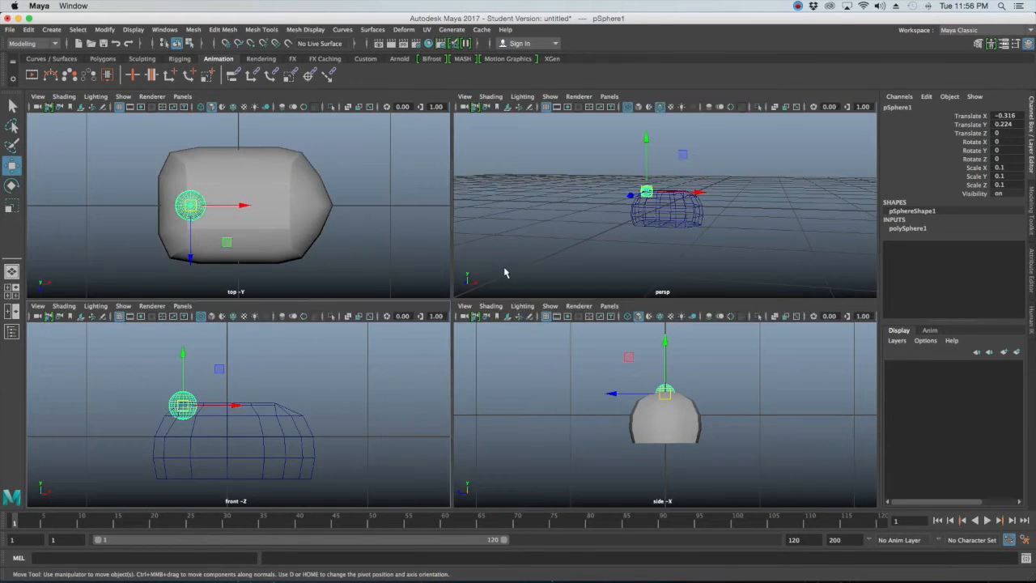
{"action": "key", "text": "space"}
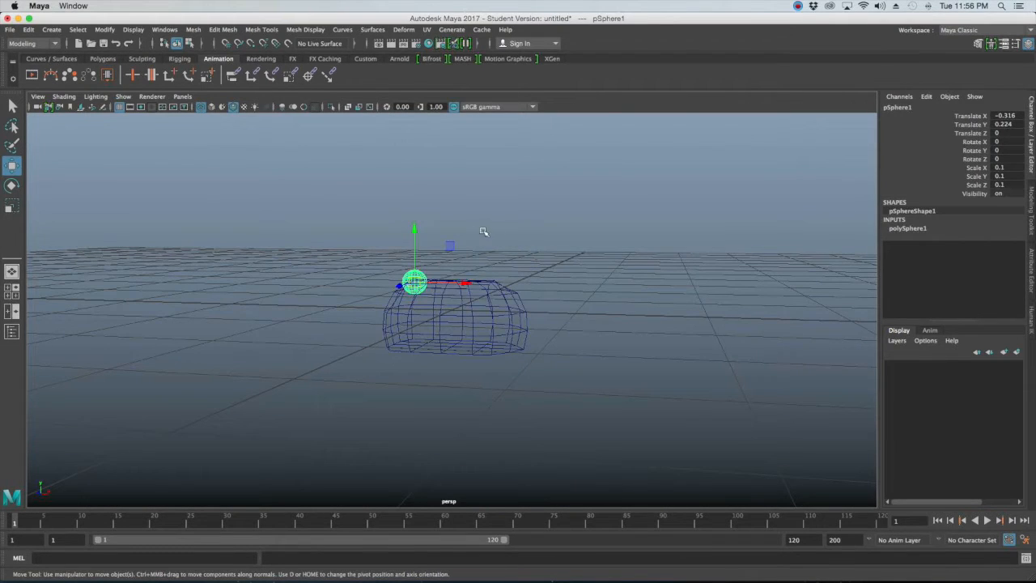
{"action": "left_click_drag", "start_coordinate": [447, 257], "coordinate": [407, 287], "text": "alt"}
{"action": "scroll", "coordinate": [407, 287], "scroll_direction": "up", "scroll_amount": 3}
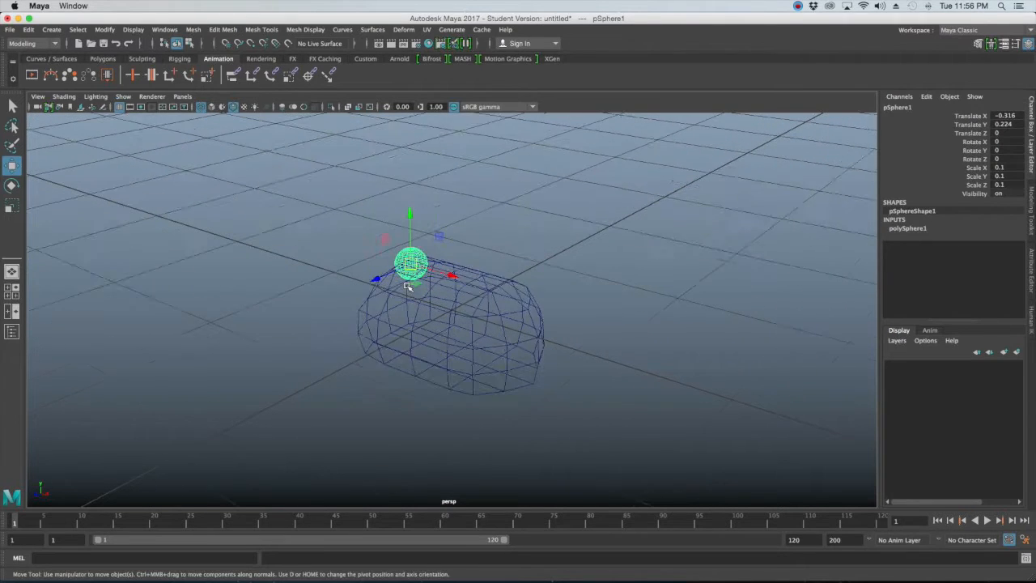
{"action": "key", "text": "5"}
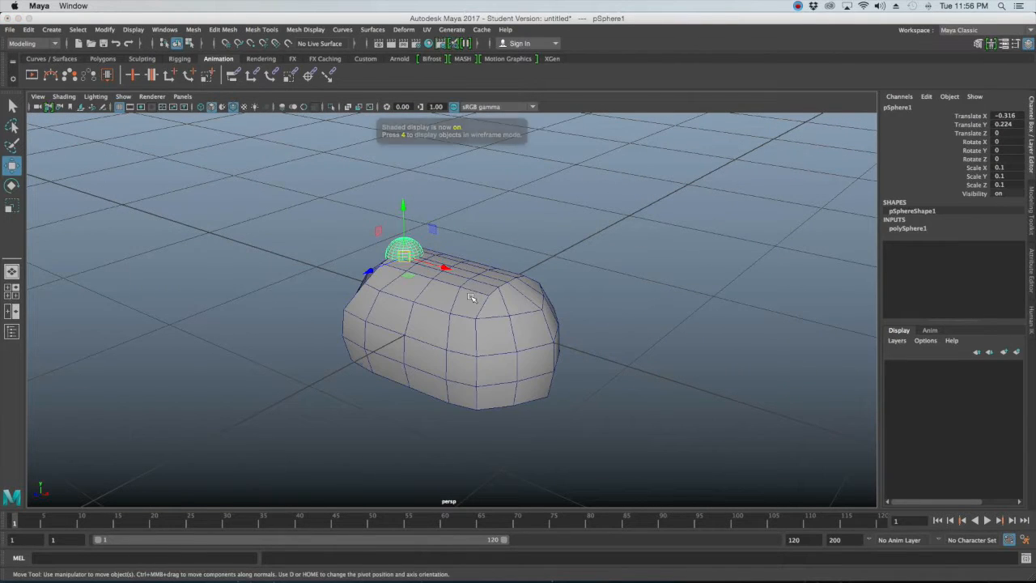
{"action": "mouse_move", "coordinate": [592, 272]}
{"action": "left_mouse_down", "text": "alt"}
{"action": "mouse_move", "coordinate": [562, 301]}
{"action": "mouse_move", "coordinate": [531, 268]}
{"action": "mouse_move", "coordinate": [595, 262]}
{"action": "mouse_move", "coordinate": [524, 307]}
{"action": "left_mouse_up", "text": "alt"}
{"action": "left_click", "coordinate": [564, 258]}
{"action": "left_click_drag", "start_coordinate": [480, 276], "coordinate": [491, 327], "text": "alt"}
{"action": "scroll", "coordinate": [415, 313], "scroll_direction": "up", "scroll_amount": 5}
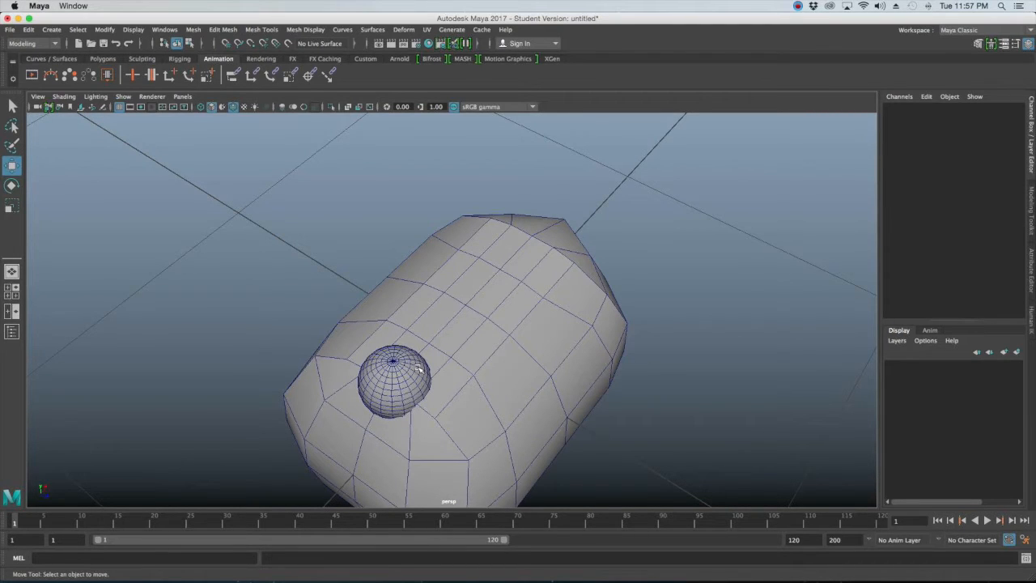
{"action": "left_click_drag", "start_coordinate": [394, 360], "coordinate": [367, 348], "text": "alt"}
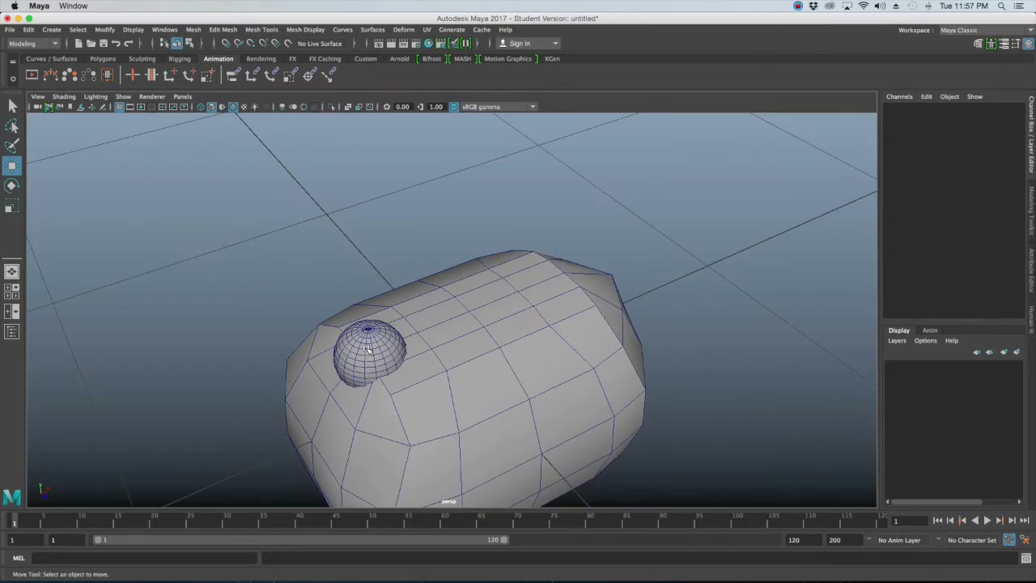
Select the small sphere on top of the body and switch it to face component mode around its top pole
{"action": "scroll", "coordinate": [368, 349], "scroll_direction": "up", "scroll_amount": 4}
{"action": "left_click", "coordinate": [354, 347]}
{"action": "middle_click_drag", "start_coordinate": [353, 346], "coordinate": [397, 359], "text": "alt"}
{"action": "scroll", "coordinate": [397, 359], "scroll_direction": "up", "scroll_amount": 2}
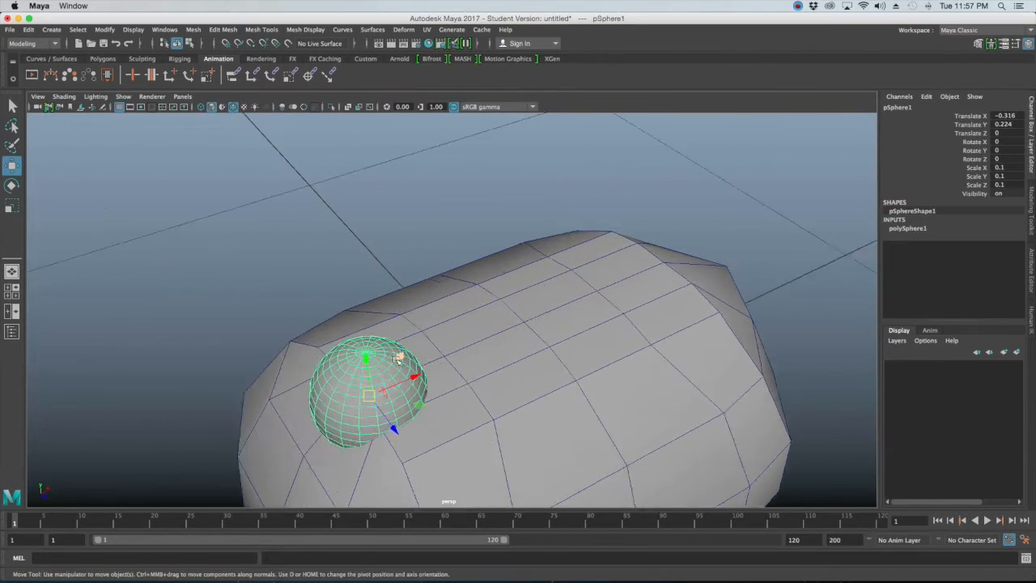
{"action": "scroll", "coordinate": [397, 359], "scroll_direction": "up", "scroll_amount": 3}
{"action": "left_click_drag", "start_coordinate": [398, 377], "coordinate": [519, 276], "text": "alt"}
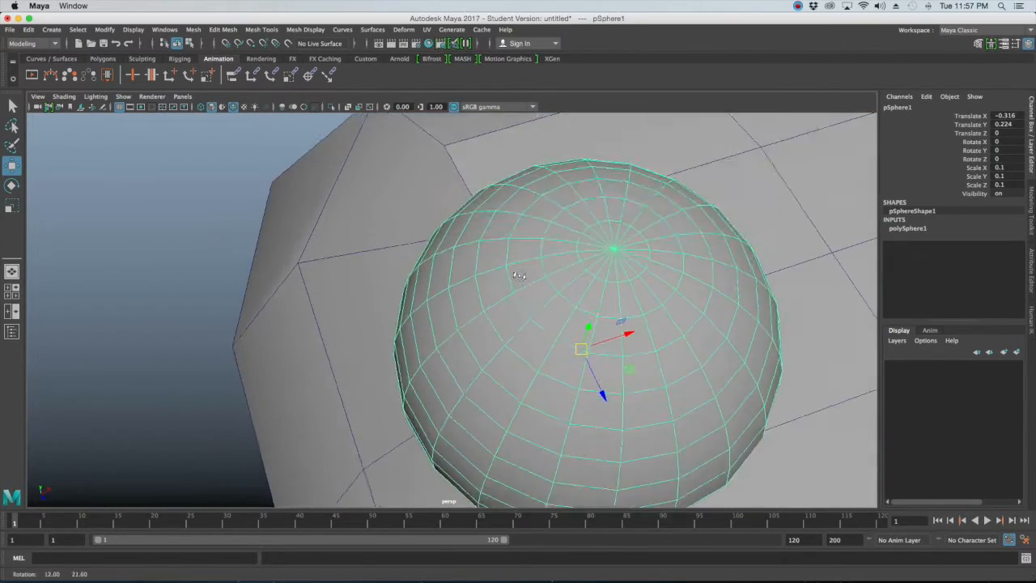
{"action": "scroll", "coordinate": [521, 276], "scroll_direction": "up", "scroll_amount": 4}
{"action": "middle_click_drag", "start_coordinate": [566, 274], "coordinate": [493, 287], "text": "alt"}
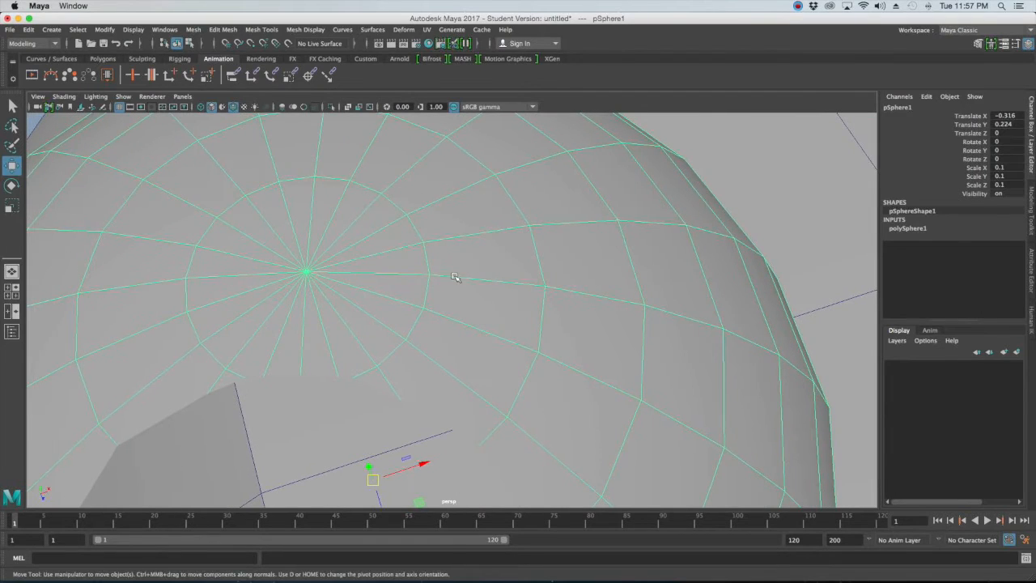
{"action": "right_click_drag", "start_coordinate": [409, 274], "coordinate": [404, 290]}
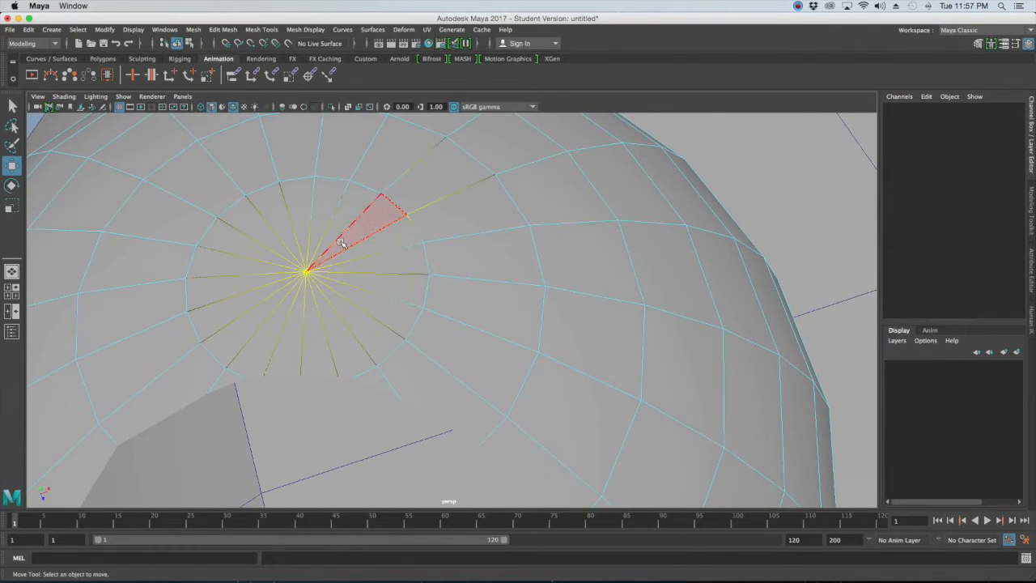
Select the complete ring of triangular faces around the sphere's top pole
{"action": "left_click", "coordinate": [315, 317]}
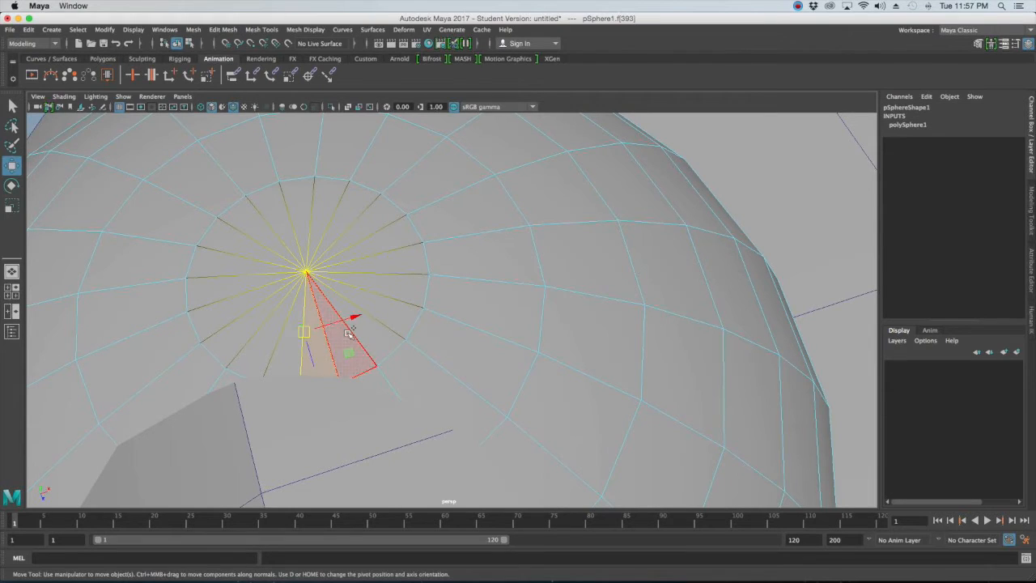
{"action": "key", "text": "q"}
{"action": "left_click", "coordinate": [343, 345], "text": "shift"}
{"action": "left_click", "coordinate": [373, 325], "text": "shift"}
{"action": "left_click", "coordinate": [394, 309], "text": "shift"}
{"action": "left_click", "coordinate": [409, 288], "text": "shift"}
{"action": "mouse_move", "coordinate": [386, 239]}
{"action": "left_mouse_down"}
{"action": "mouse_move", "coordinate": [296, 202]}
{"action": "mouse_move", "coordinate": [238, 240]}
{"action": "mouse_move", "coordinate": [219, 266]}
{"action": "mouse_move", "coordinate": [230, 320]}
{"action": "mouse_move", "coordinate": [249, 339]}
{"action": "mouse_move", "coordinate": [293, 349]}
{"action": "left_mouse_up"}
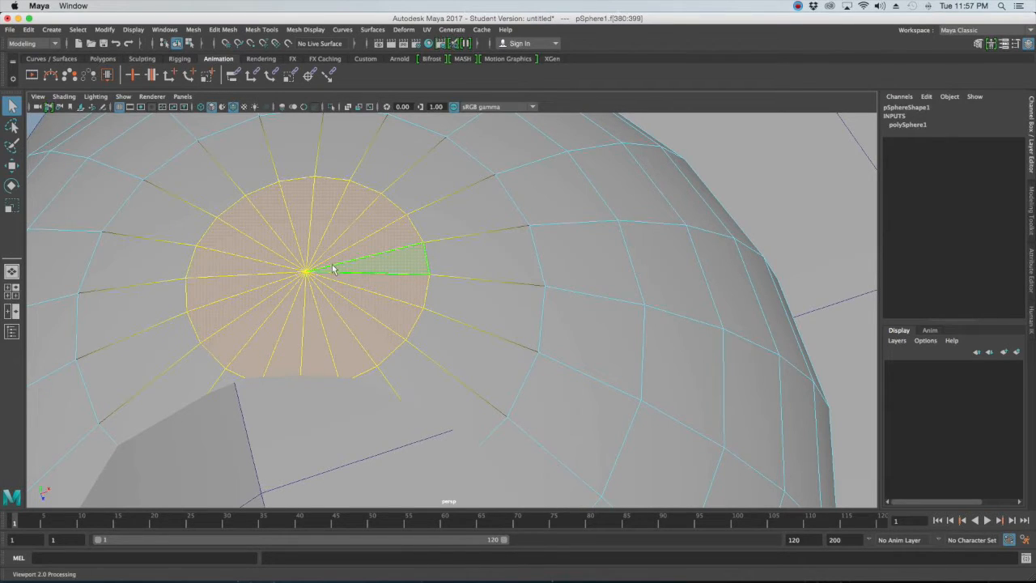
{"action": "right_click", "coordinate": [347, 222]}
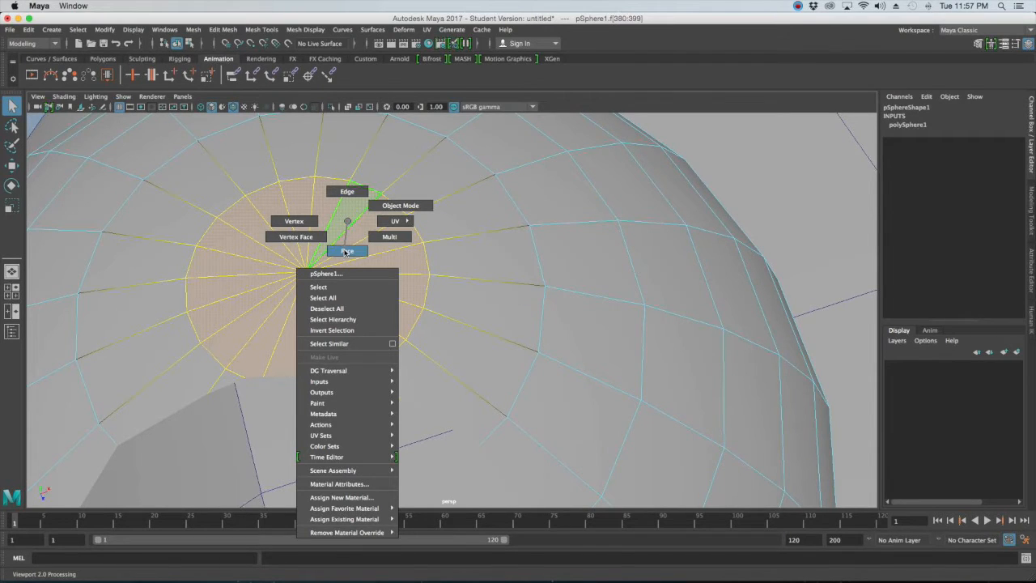
Apply Extrude Face to the selected cap faces at the top of the sphere
{"action": "scroll", "coordinate": [424, 240], "scroll_direction": "down", "scroll_amount": 10}
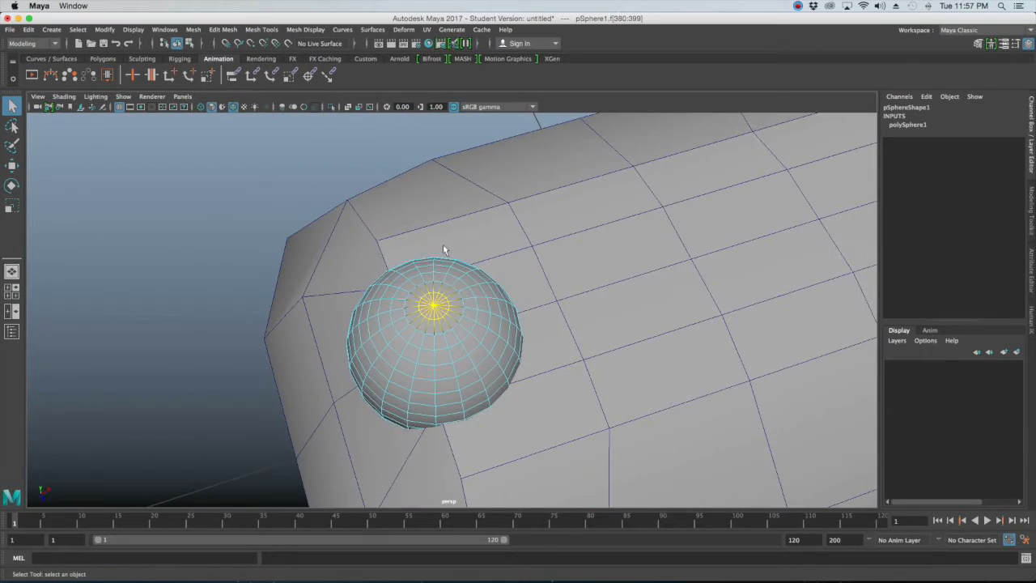
{"action": "scroll", "coordinate": [425, 241], "scroll_direction": "up", "scroll_amount": 4}
{"action": "left_click_drag", "start_coordinate": [530, 278], "coordinate": [494, 263], "text": "alt"}
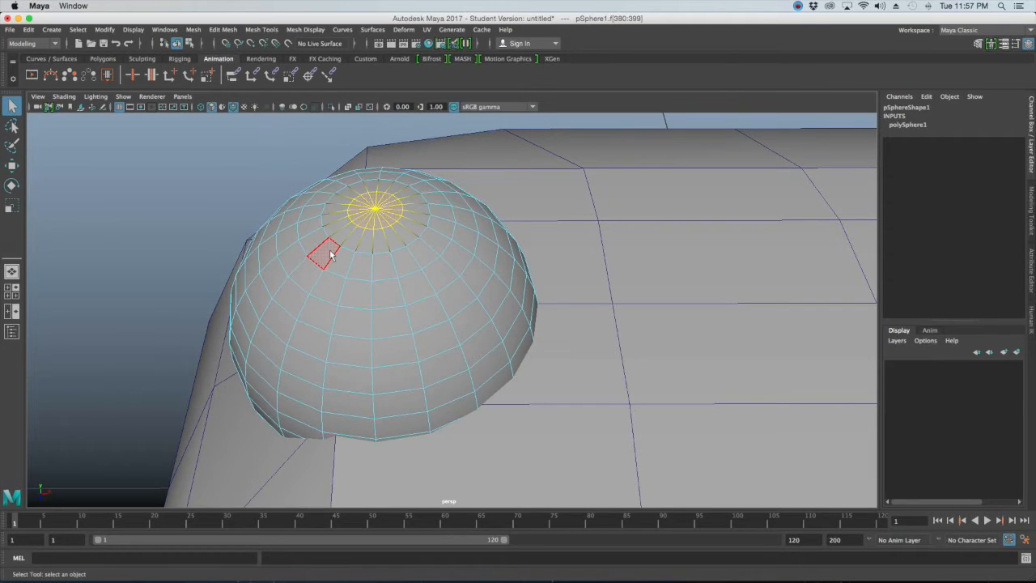
{"action": "left_click_drag", "start_coordinate": [356, 184], "coordinate": [345, 203], "text": "alt"}
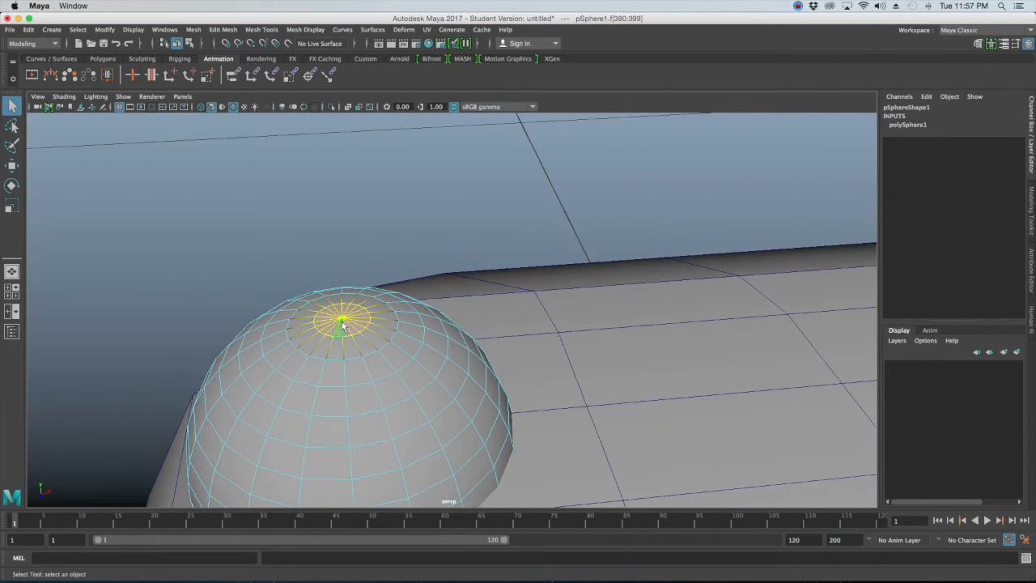
{"action": "left_click_drag", "start_coordinate": [373, 333], "coordinate": [375, 308], "text": "alt"}
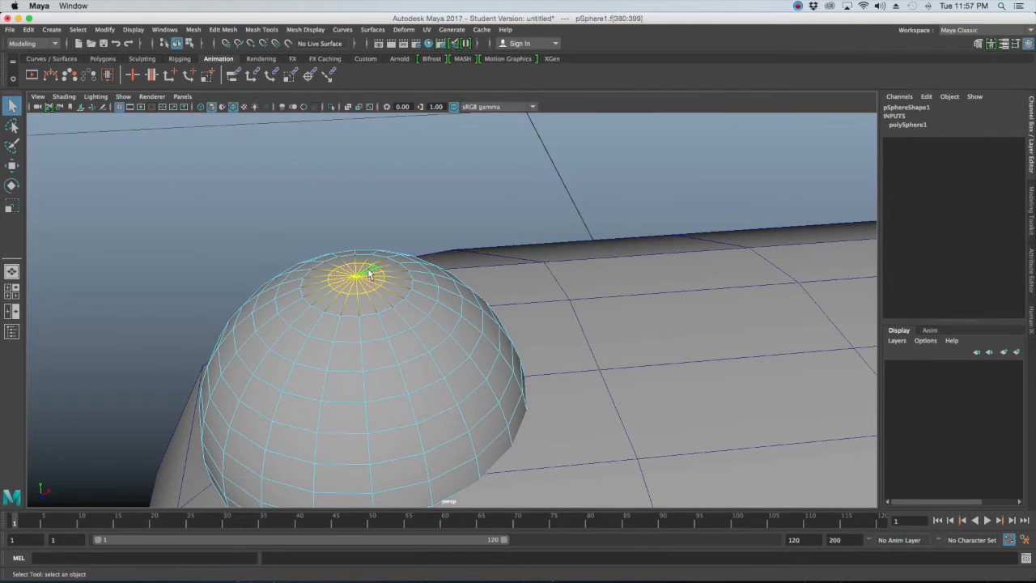
{"action": "right_click", "coordinate": [369, 272], "text": "ctrl"}
{"action": "right_click", "coordinate": [369, 273], "text": "shift"}
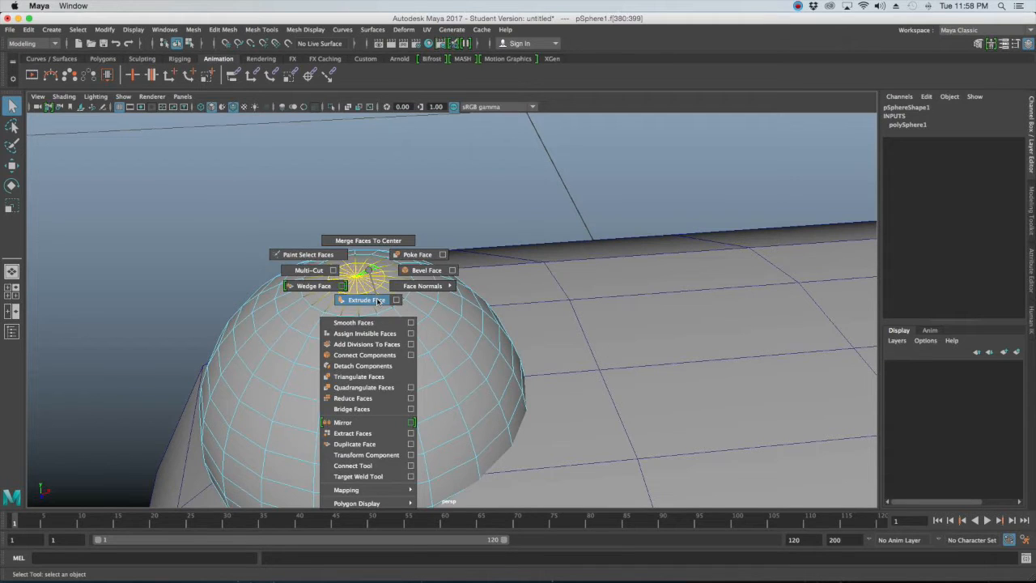
{"action": "left_click", "coordinate": [377, 301]}
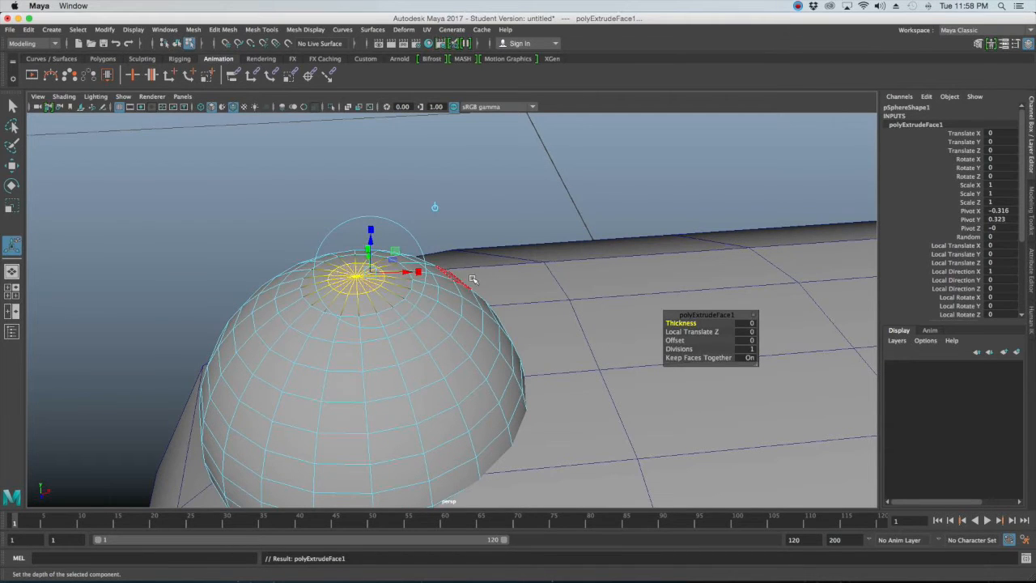
Align the extrusion manipulator to the world axes and raise the cap faces to a Translate Y of 0.056
{"action": "left_click_drag", "start_coordinate": [396, 247], "coordinate": [399, 235], "text": "alt"}
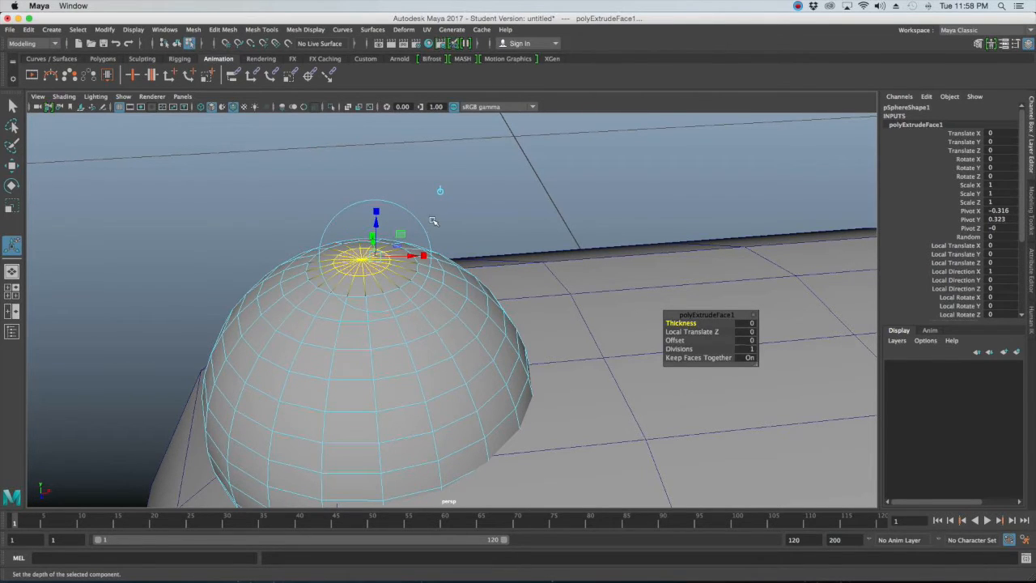
{"action": "middle_click_drag", "start_coordinate": [433, 221], "coordinate": [450, 247], "text": "alt"}
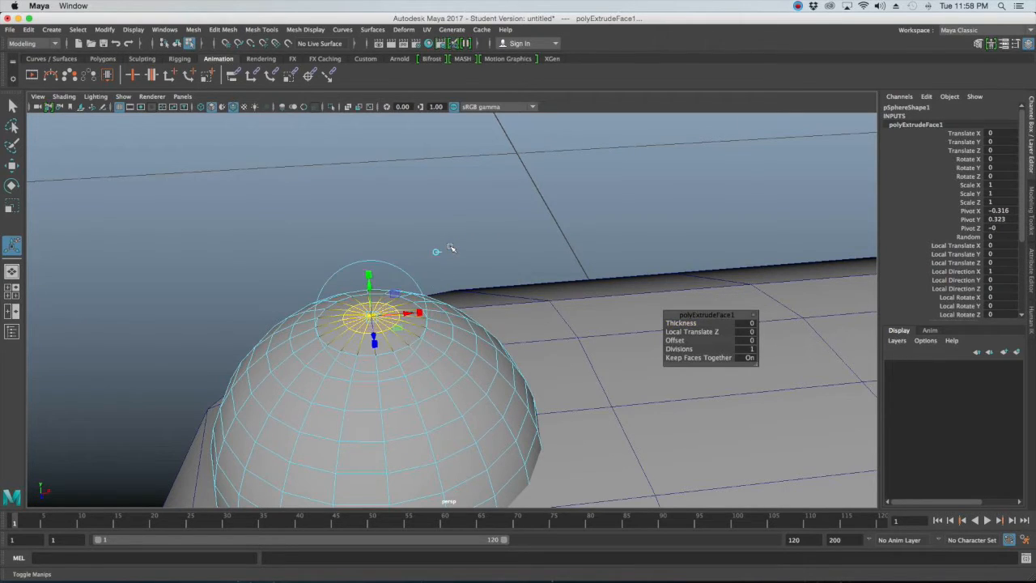
{"action": "middle_click_drag", "start_coordinate": [450, 247], "coordinate": [356, 234], "text": "alt"}
{"action": "scroll", "coordinate": [387, 322], "scroll_direction": "up", "scroll_amount": 3}
{"action": "middle_click_drag", "start_coordinate": [325, 312], "coordinate": [371, 318], "text": "alt"}
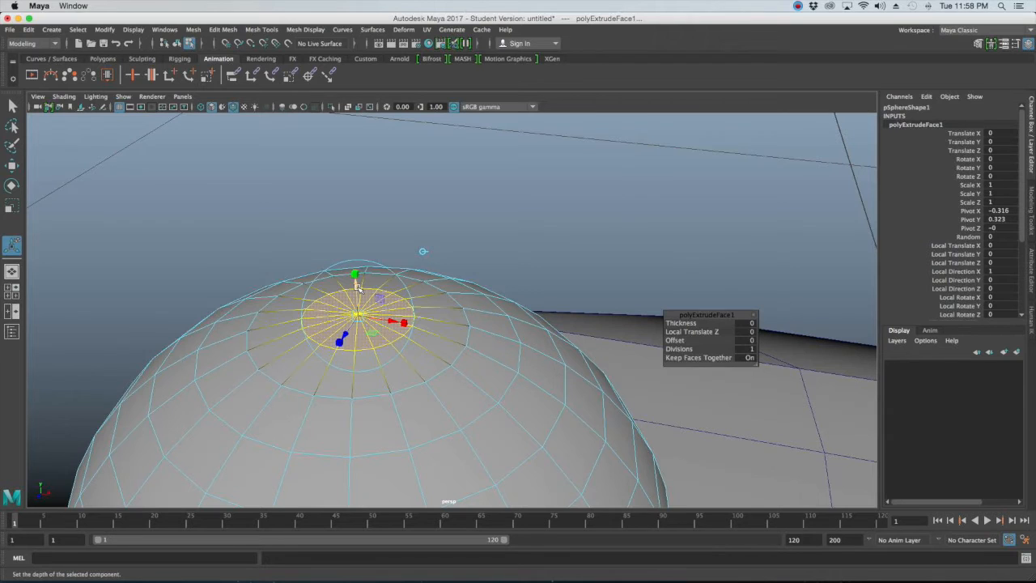
{"action": "left_click_drag", "start_coordinate": [356, 286], "coordinate": [359, 91]}
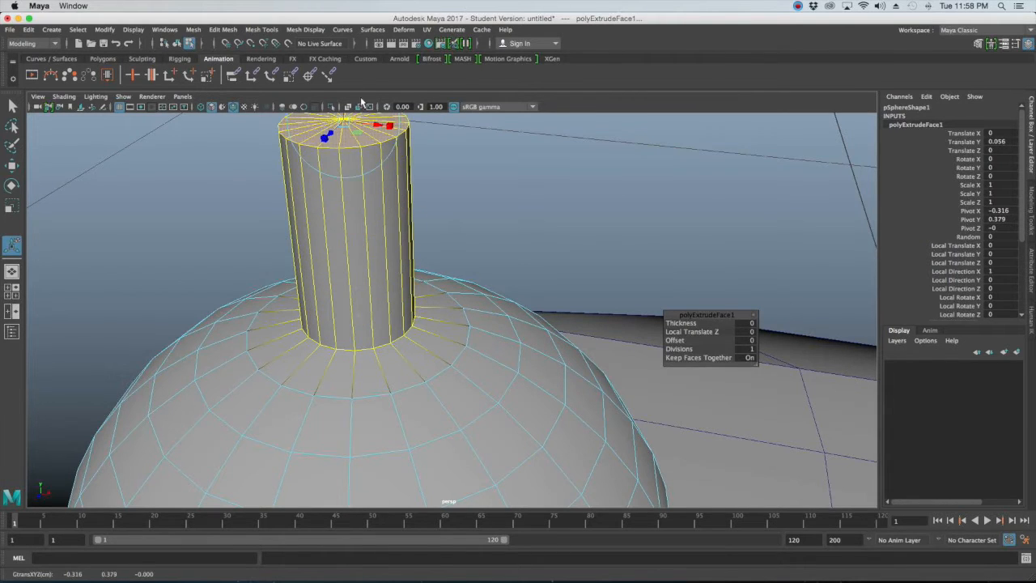
Lengthen the extruded stem on the sphere to a Translate Y of 0.173, checking its proportions against the body
{"action": "scroll", "coordinate": [426, 237], "scroll_direction": "down", "scroll_amount": 5}
{"action": "middle_click_drag", "start_coordinate": [427, 239], "coordinate": [417, 272], "text": "alt"}
{"action": "left_click_drag", "start_coordinate": [417, 282], "coordinate": [425, 260], "text": "alt"}
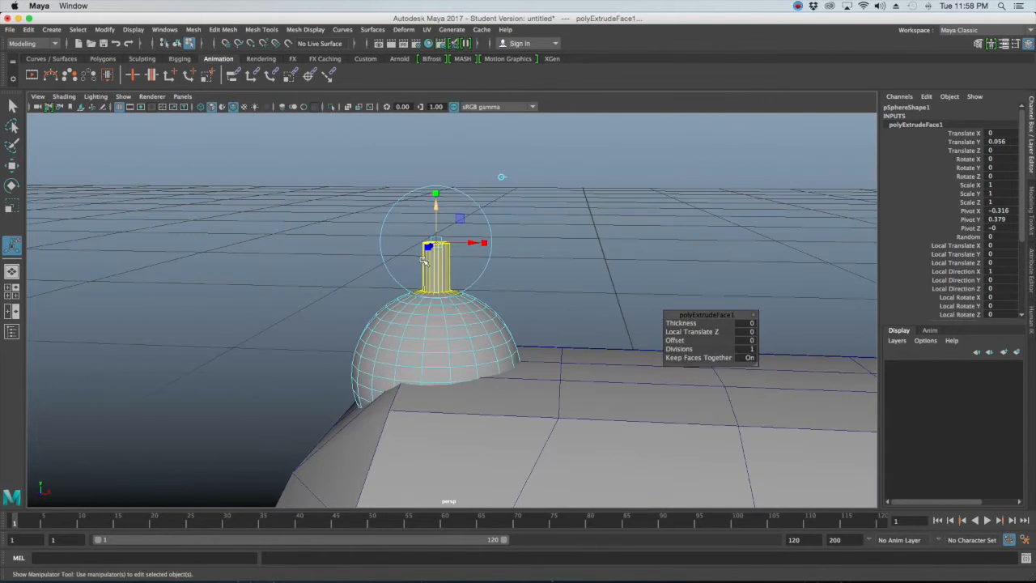
{"action": "middle_click_drag", "start_coordinate": [425, 260], "coordinate": [419, 282], "text": "alt"}
{"action": "left_click_drag", "start_coordinate": [427, 233], "coordinate": [427, 141]}
{"action": "scroll", "coordinate": [515, 308], "scroll_direction": "down", "scroll_amount": 8}
{"action": "left_click_drag", "start_coordinate": [539, 336], "coordinate": [549, 327], "text": "alt"}
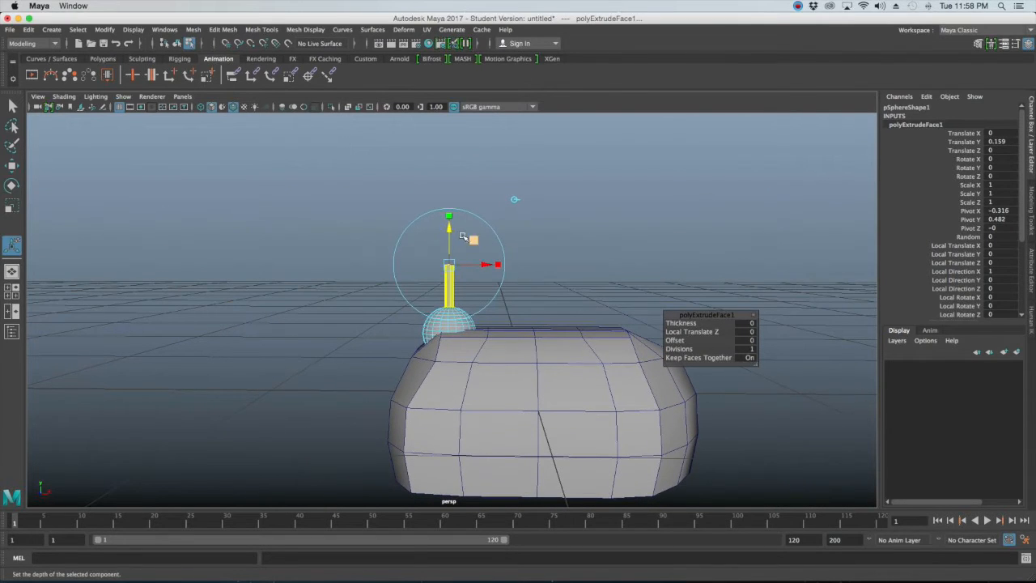
{"action": "mouse_move", "coordinate": [448, 229]}
{"action": "left_mouse_down"}
{"action": "mouse_move", "coordinate": [460, 250]}
{"action": "mouse_move", "coordinate": [430, 232]}
{"action": "left_mouse_up"}
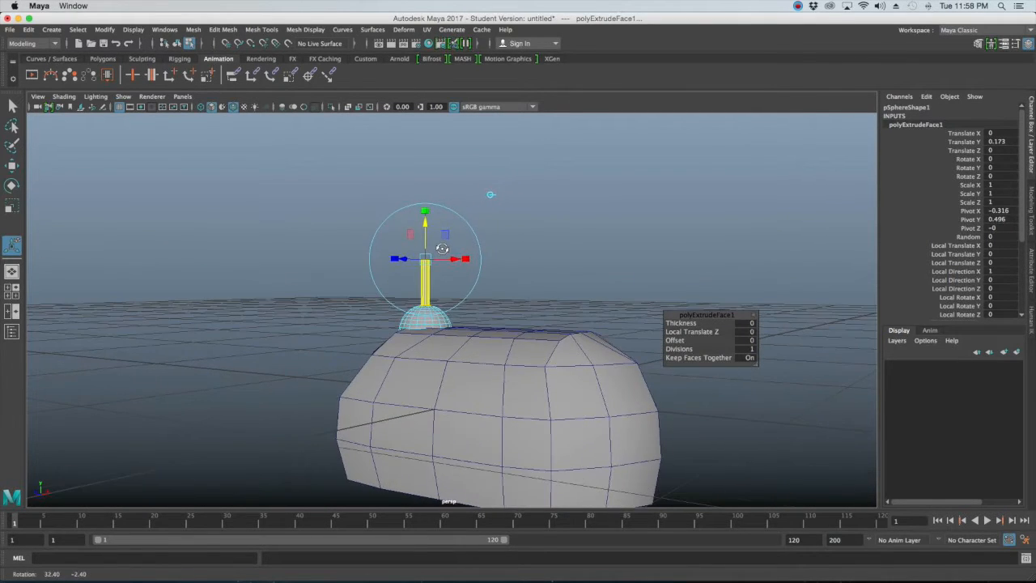
{"action": "left_click_drag", "start_coordinate": [471, 295], "coordinate": [558, 304], "text": "alt"}
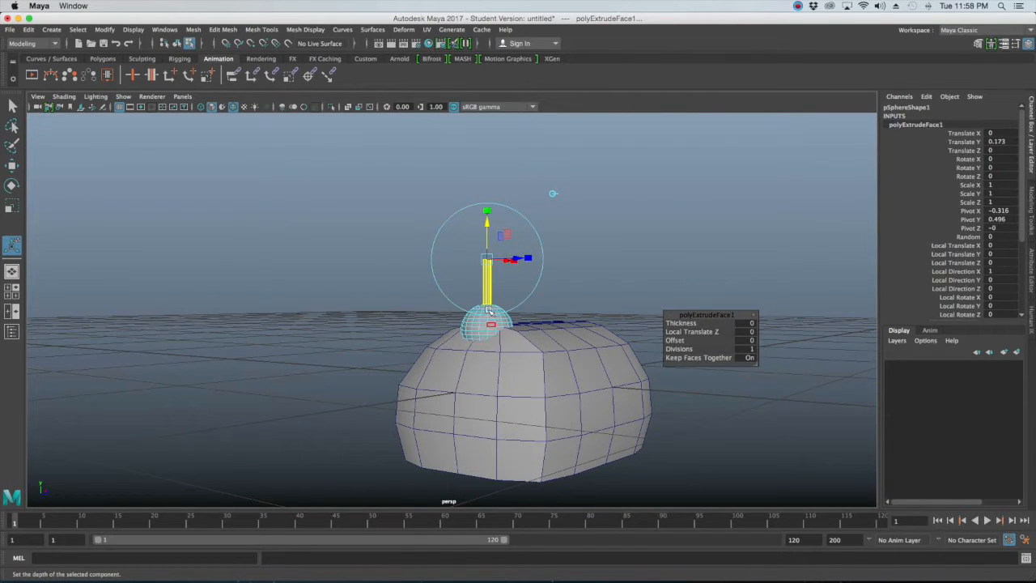
{"action": "scroll", "coordinate": [530, 300], "scroll_direction": "up", "scroll_amount": 3}
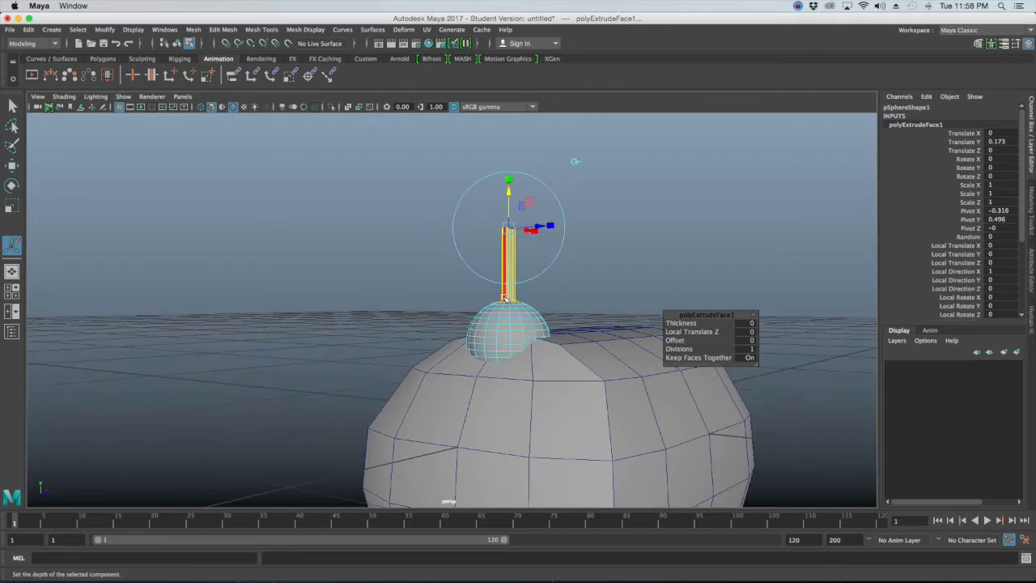
{"action": "left_click_drag", "start_coordinate": [539, 319], "coordinate": [458, 330], "text": "alt"}
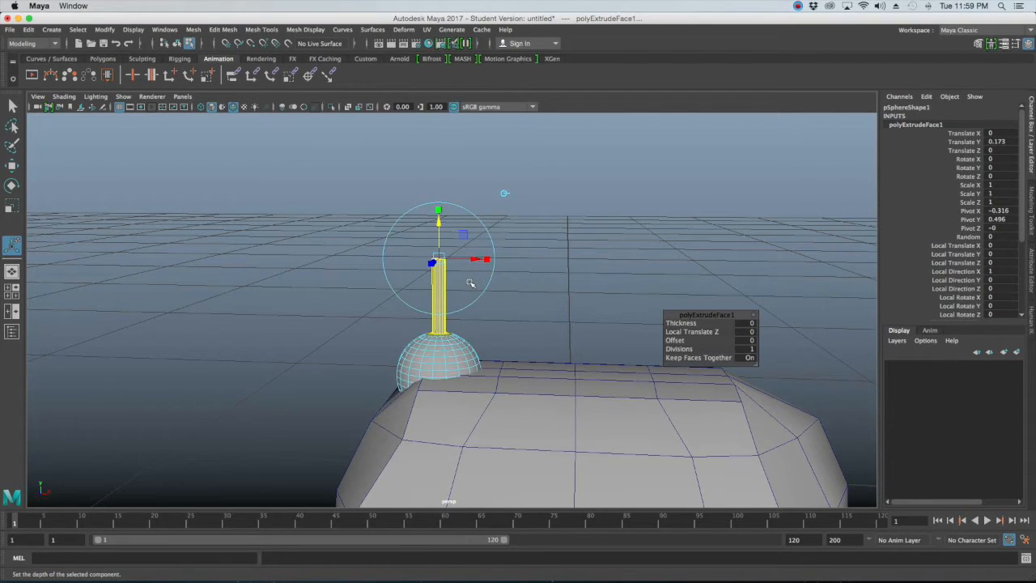
Finish the extrusion, return the sphere to object mode with nothing selected, and check the stem from several angles
{"action": "key", "text": "q"}
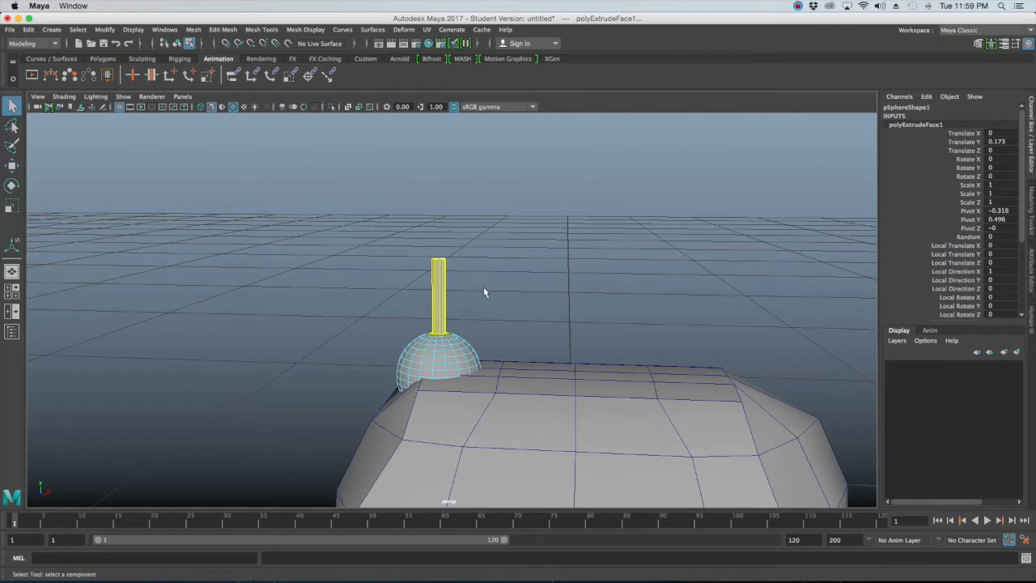
{"action": "left_click", "coordinate": [491, 285]}
{"action": "right_click", "coordinate": [423, 260]}
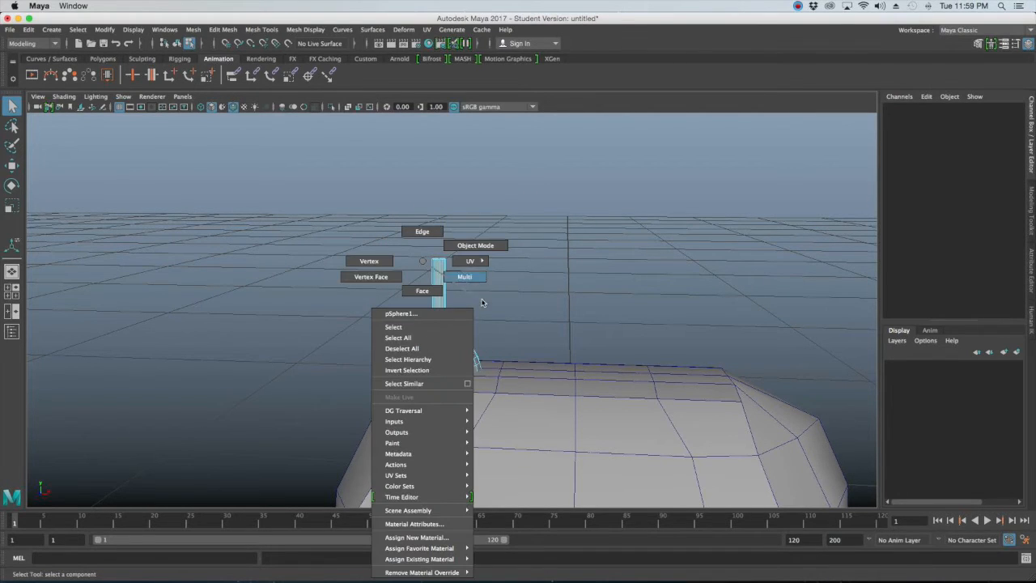
{"action": "right_click_drag", "start_coordinate": [466, 251], "coordinate": [469, 250]}
{"action": "left_click", "coordinate": [497, 279]}
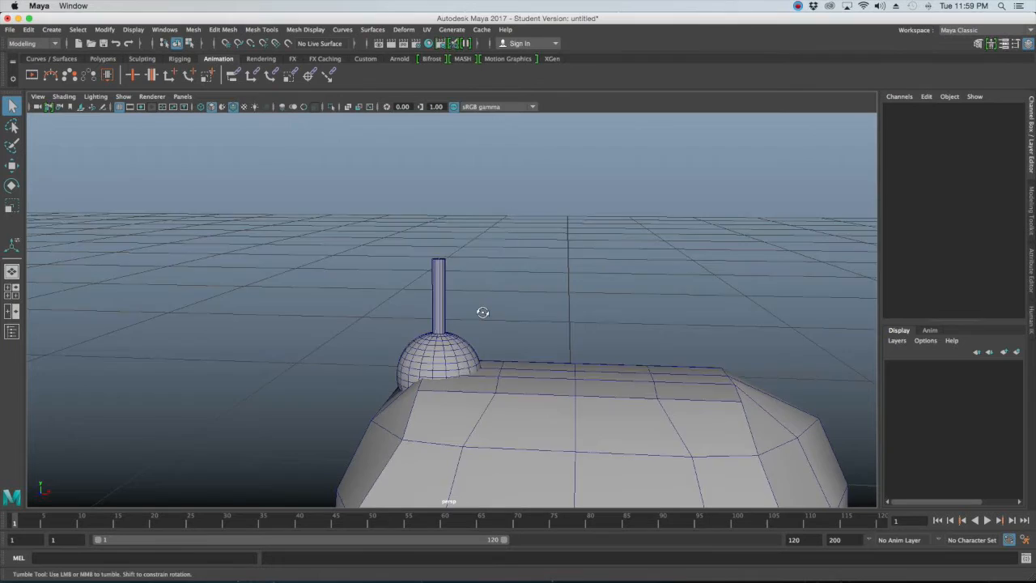
{"action": "left_click_drag", "start_coordinate": [481, 311], "coordinate": [491, 307], "text": "alt"}
{"action": "scroll", "coordinate": [520, 342], "scroll_direction": "down", "scroll_amount": 5}
{"action": "scroll", "coordinate": [520, 342], "scroll_direction": "down", "scroll_amount": 5}
{"action": "left_click_drag", "start_coordinate": [577, 361], "coordinate": [515, 350], "text": "alt"}
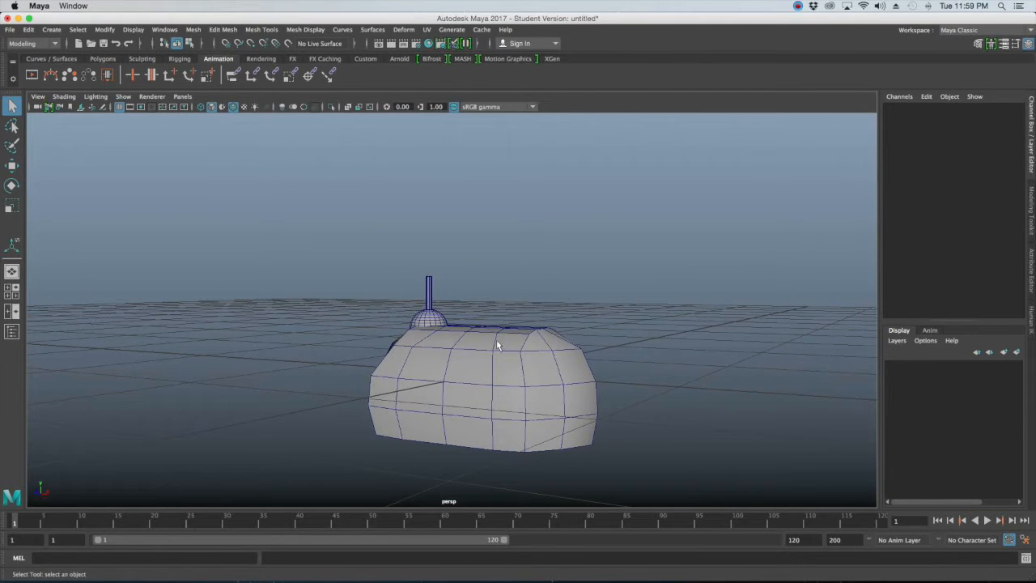
{"action": "left_click_drag", "start_coordinate": [474, 316], "coordinate": [566, 351], "text": "alt"}
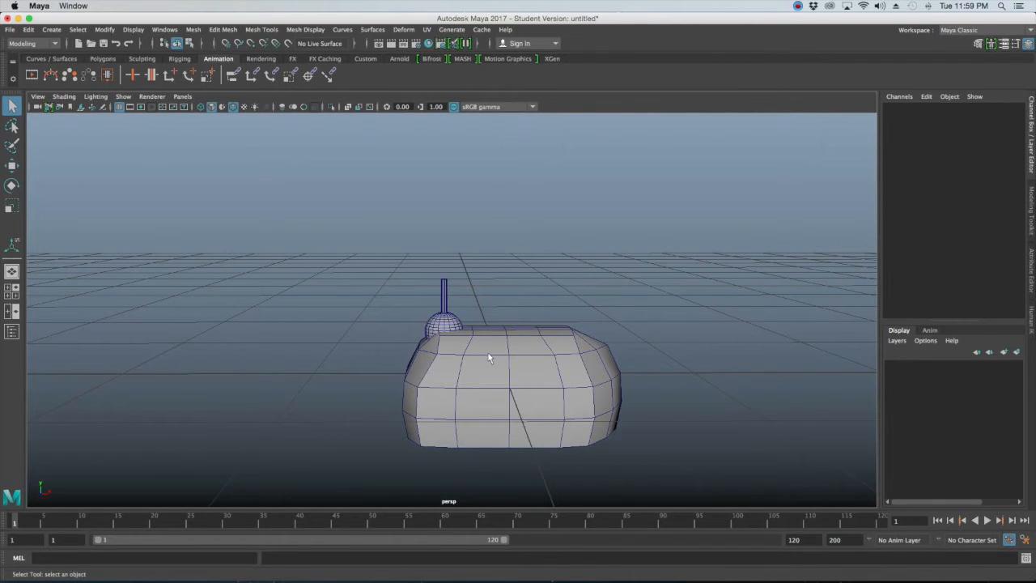
Select the sphere with the extruded stem and rename it Tail_01
{"action": "left_click", "coordinate": [445, 316]}
{"action": "left_click_drag", "start_coordinate": [499, 329], "coordinate": [492, 320], "text": "alt"}
{"action": "middle_click_drag", "start_coordinate": [492, 321], "coordinate": [502, 349], "text": "alt"}
{"action": "scroll", "coordinate": [502, 356], "scroll_direction": "up", "scroll_amount": 4}
{"action": "scroll", "coordinate": [502, 357], "scroll_direction": "up", "scroll_amount": 2}
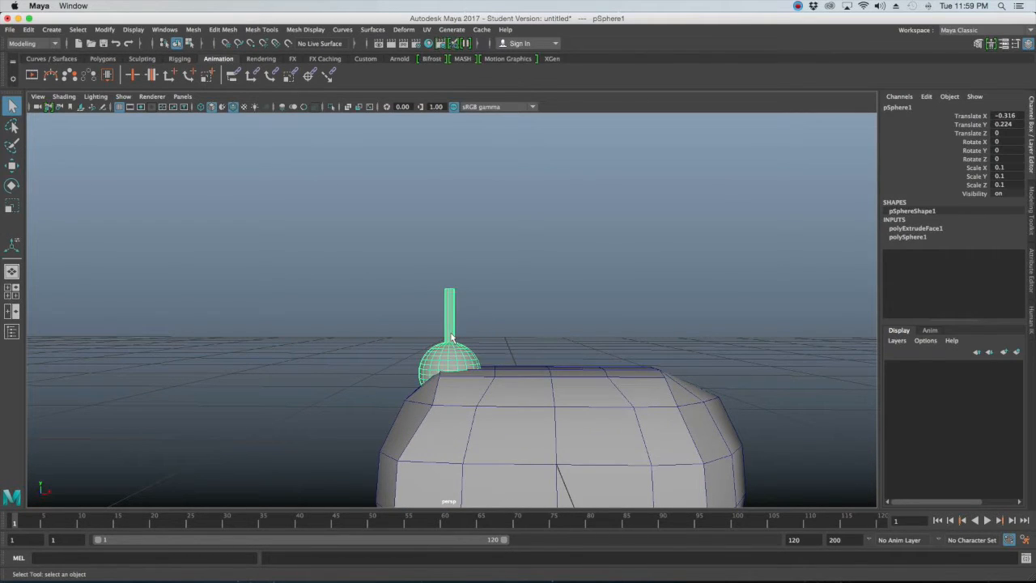
{"action": "left_click", "coordinate": [502, 321]}
{"action": "left_click", "coordinate": [451, 324]}
{"action": "double_click", "coordinate": [898, 107]}
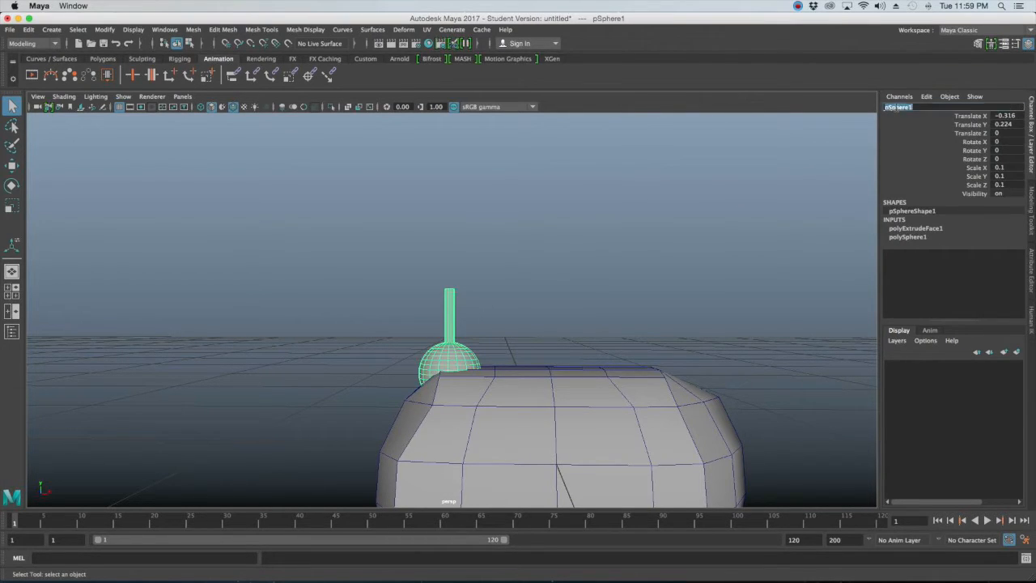
{"action": "type", "text": "Tai"}
{"action": "type", "text": "l_01"}
{"action": "key", "text": "Return"}
Select Tail_01 and display the whole model in the front view, shaded with wireframe on shaded
{"action": "left_click", "coordinate": [526, 293]}
{"action": "right_click_drag", "start_coordinate": [529, 292], "coordinate": [497, 327], "text": "alt"}
{"action": "left_click", "coordinate": [476, 342]}
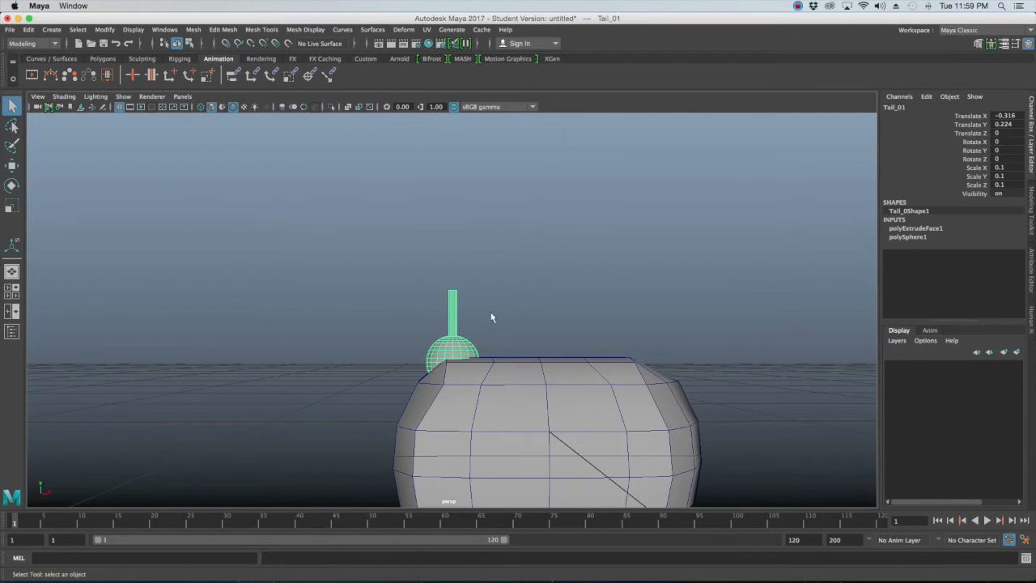
{"action": "key", "text": "space"}
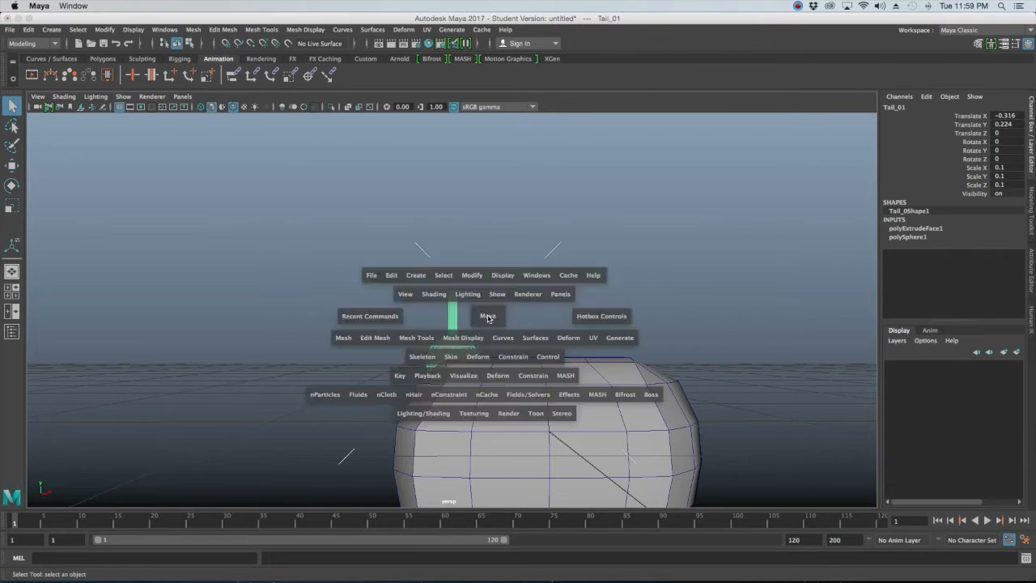
{"action": "key", "text": "space"}
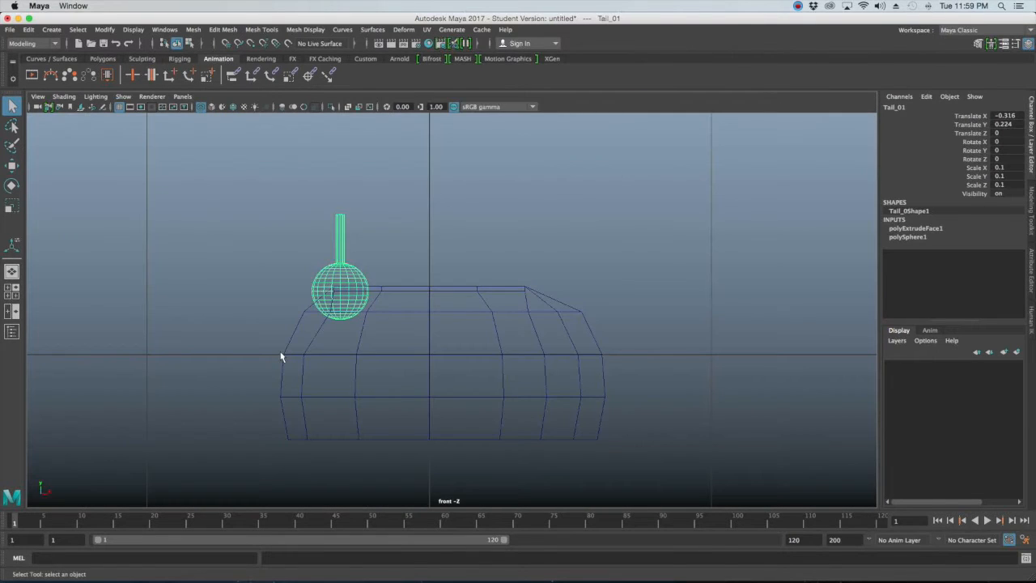
{"action": "key", "text": "4"}
{"action": "key", "text": "5"}
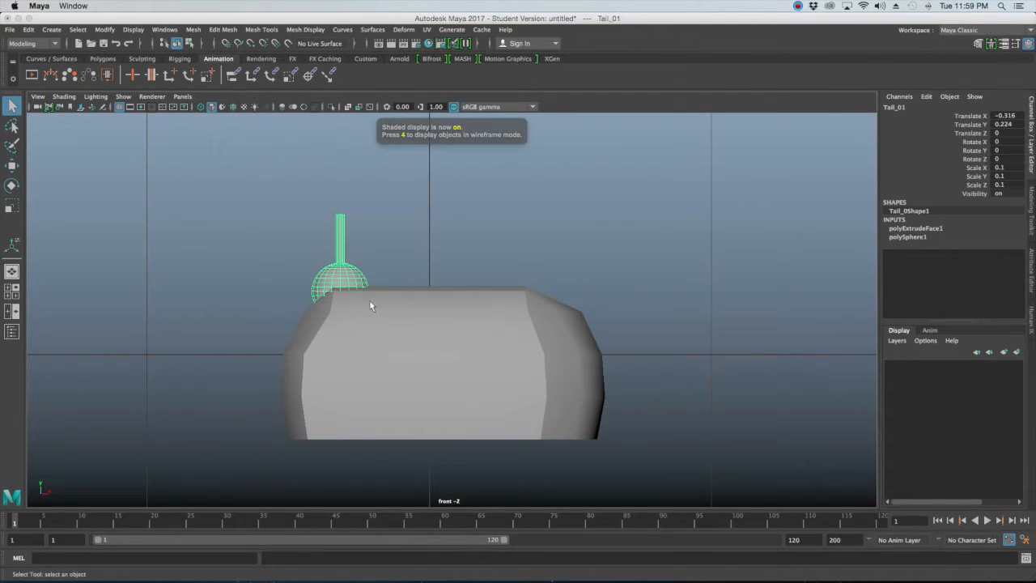
{"action": "left_click", "coordinate": [232, 106]}
{"action": "middle_click_drag", "start_coordinate": [439, 291], "coordinate": [448, 306], "text": "alt"}
{"action": "scroll", "coordinate": [449, 308], "scroll_direction": "down", "scroll_amount": 10}
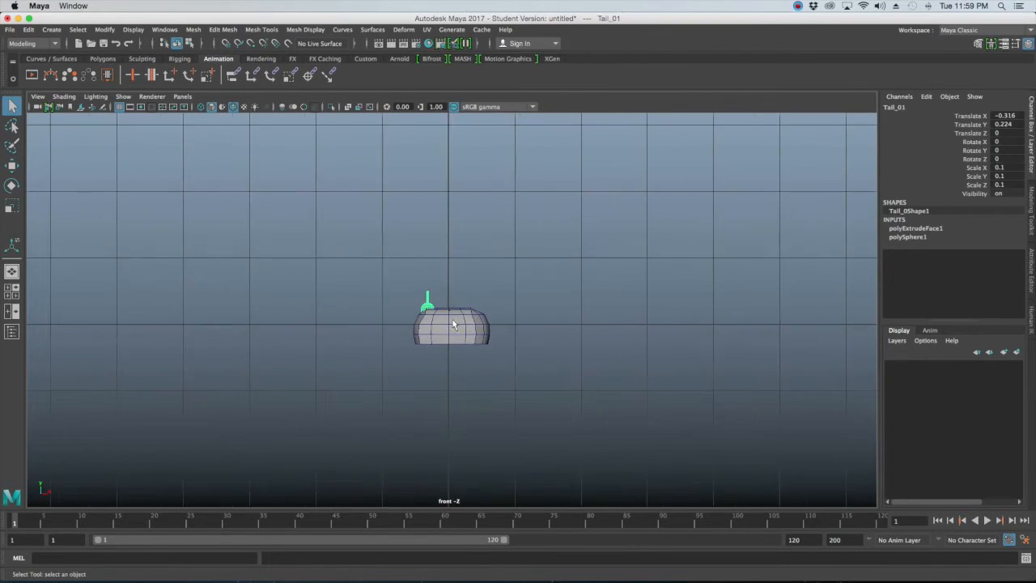
Duplicate Tail_01 and move the copy straight up to Translate Y 0.558, on top of the first stem
{"action": "scroll", "coordinate": [451, 339], "scroll_direction": "up", "scroll_amount": 7}
{"action": "scroll", "coordinate": [451, 338], "scroll_direction": "up", "scroll_amount": 4}
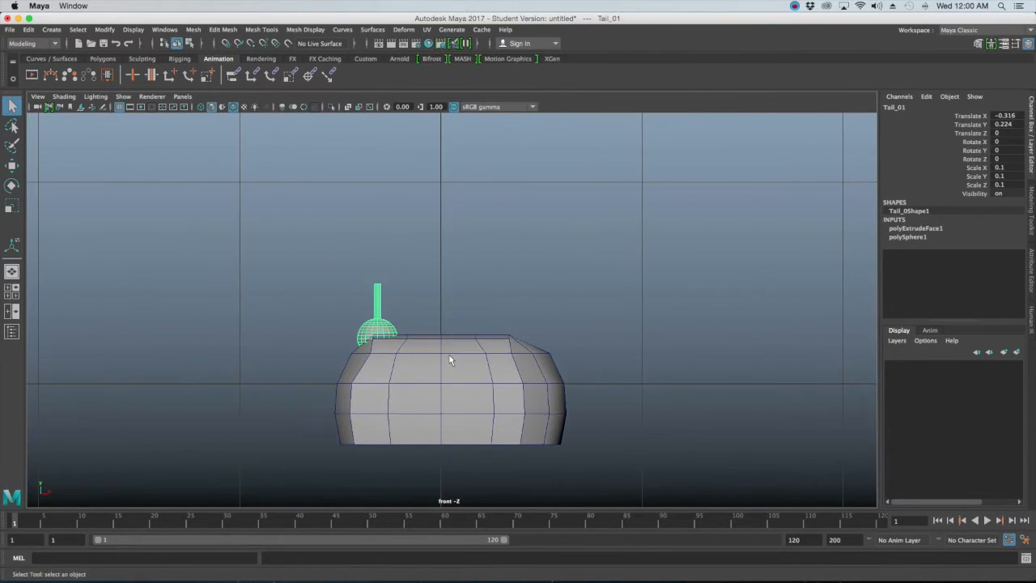
{"action": "left_click", "coordinate": [402, 285]}
{"action": "left_click", "coordinate": [366, 319]}
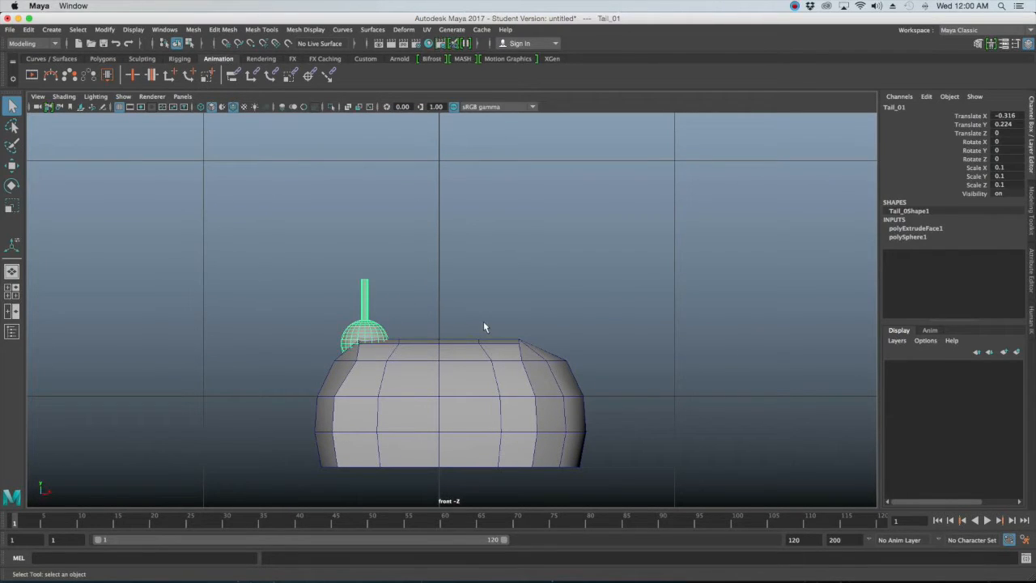
{"action": "key", "text": "ctrl+d"}
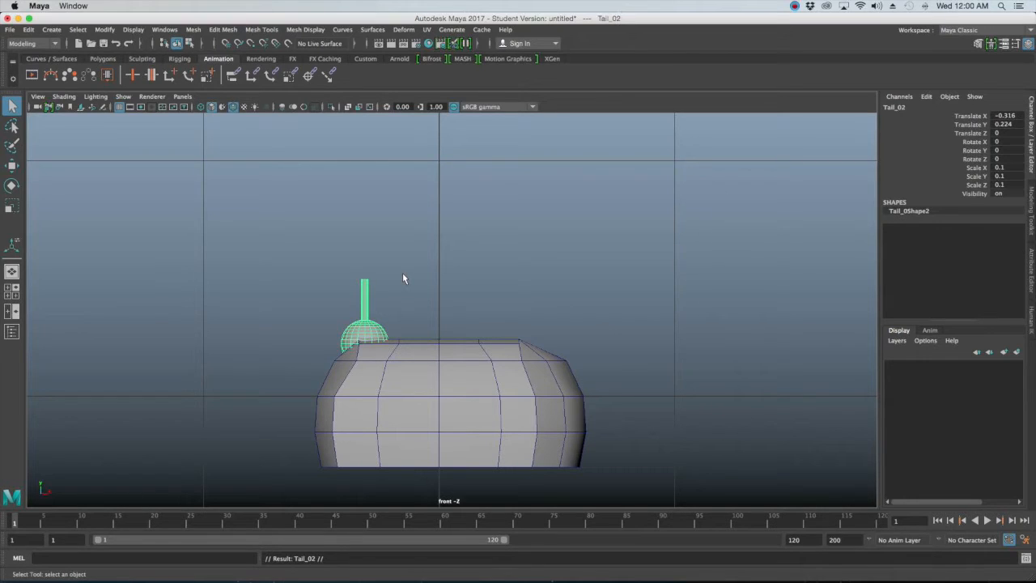
{"action": "key", "text": "w"}
{"action": "left_click_drag", "start_coordinate": [373, 291], "coordinate": [380, 214]}
{"action": "middle_click_drag", "start_coordinate": [452, 245], "coordinate": [458, 265], "text": "alt"}
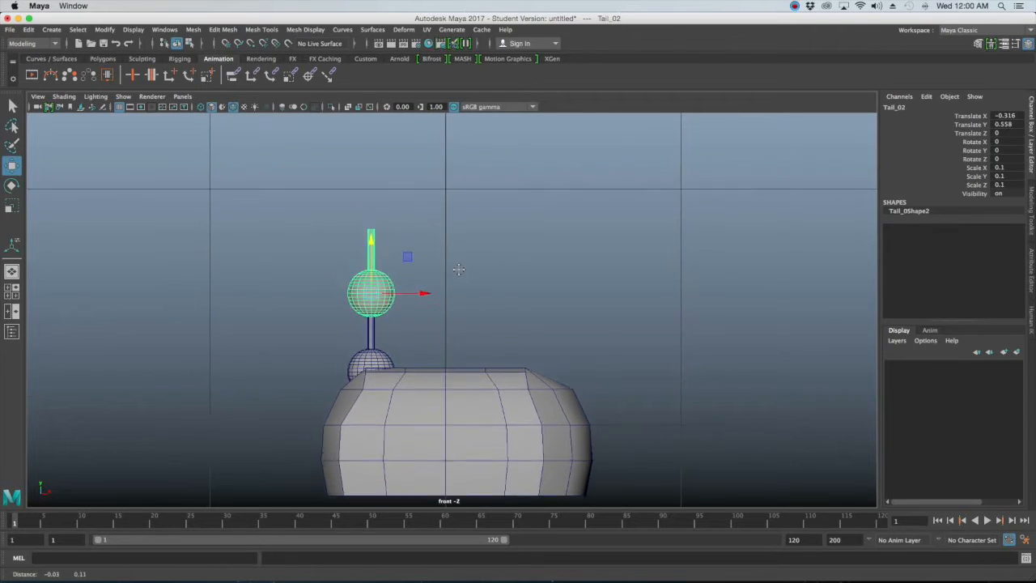
Duplicate the second tail segment, raise the copy to Translate Y 0.89 above it, and clear the selection
{"action": "scroll", "coordinate": [458, 264], "scroll_direction": "down", "scroll_amount": 5}
{"action": "scroll", "coordinate": [458, 275], "scroll_direction": "up", "scroll_amount": 3}
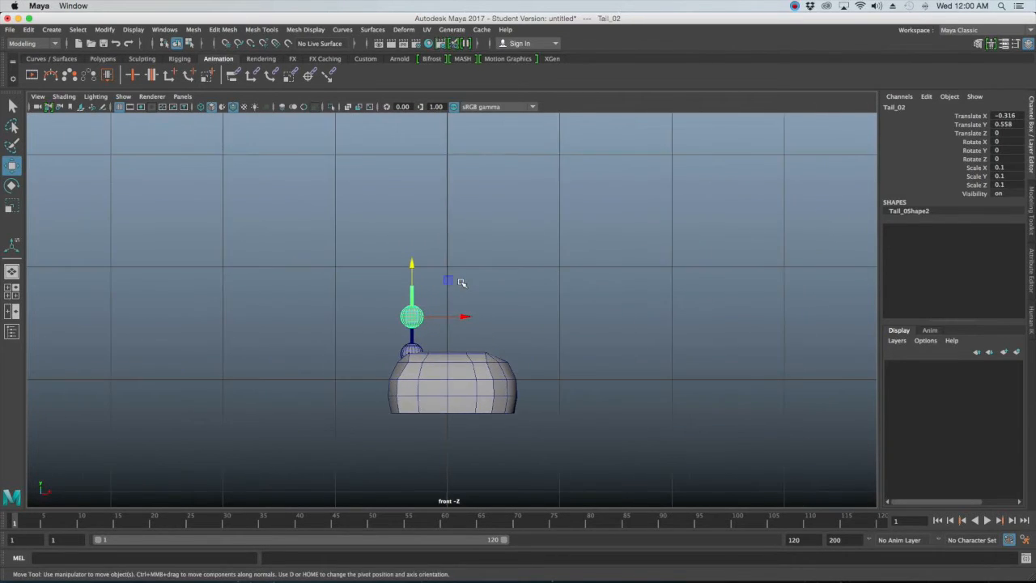
{"action": "scroll", "coordinate": [461, 282], "scroll_direction": "up", "scroll_amount": 1}
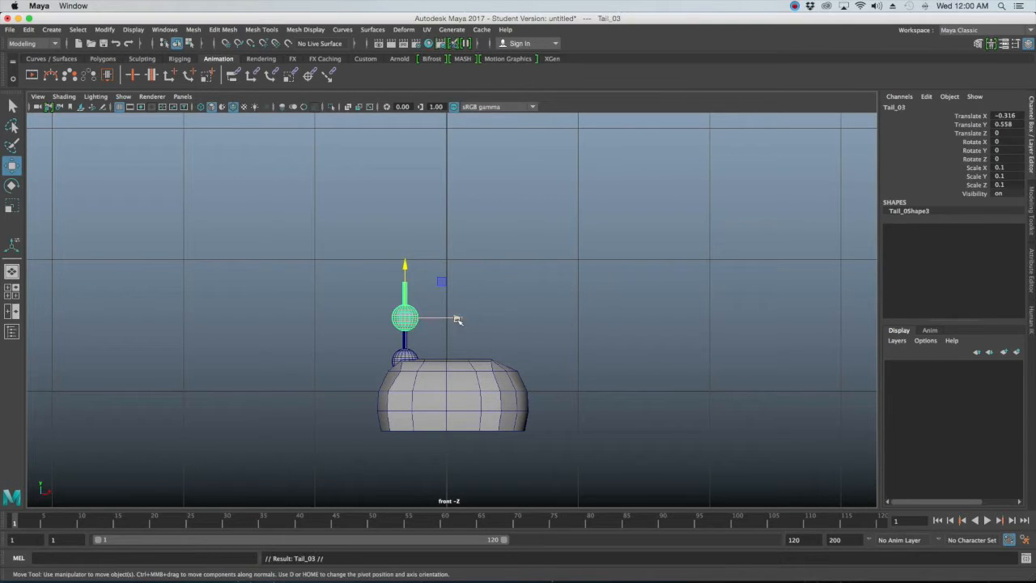
{"action": "key", "text": "ctrl+d"}
{"action": "left_click_drag", "start_coordinate": [405, 271], "coordinate": [405, 233]}
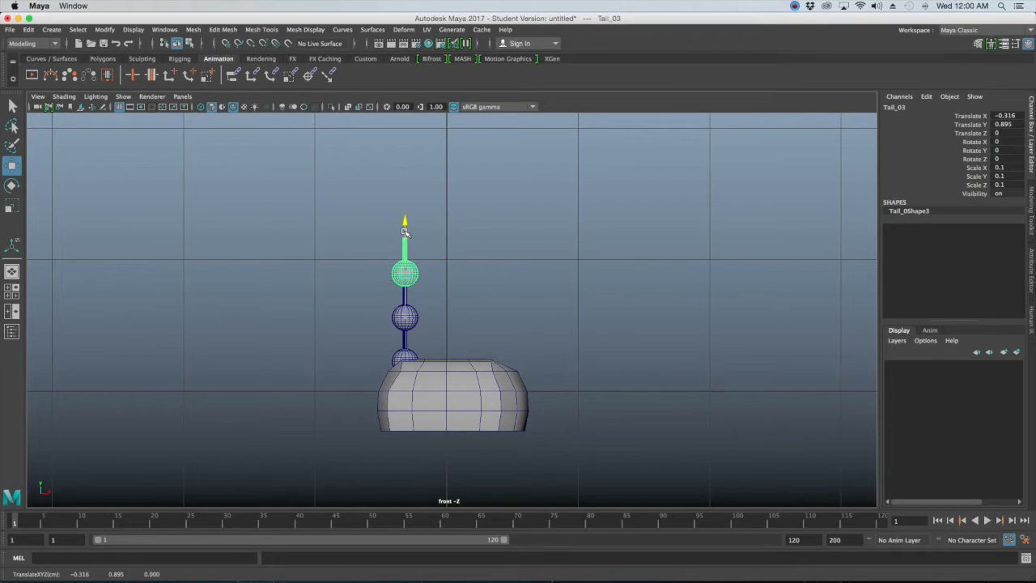
{"action": "left_click_drag", "start_coordinate": [405, 232], "coordinate": [407, 232]}
{"action": "left_click", "coordinate": [481, 260]}
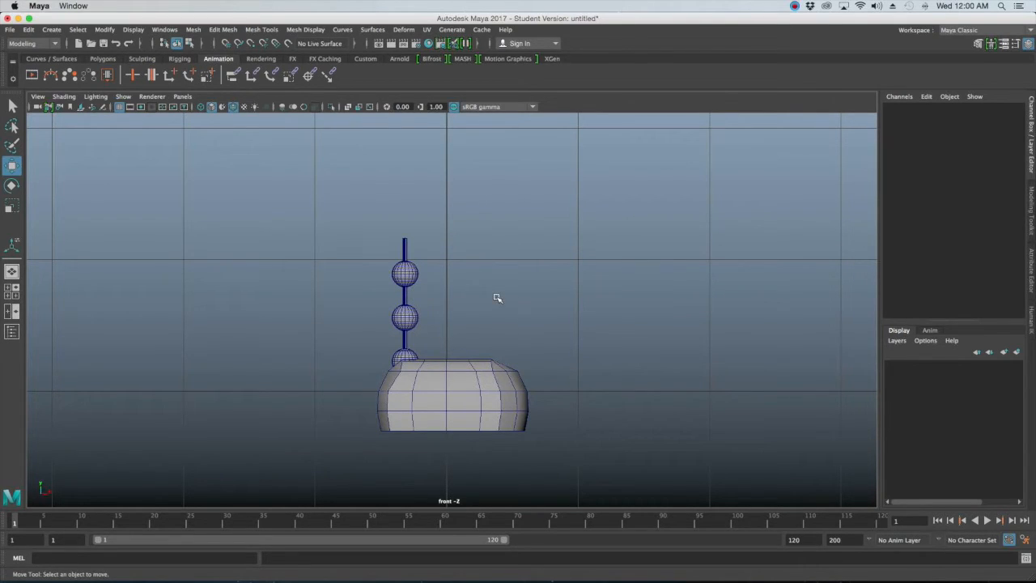
Inspect the mouse in the perspective view, checking the transform values of each tail segment and the body
{"action": "key", "text": "space"}
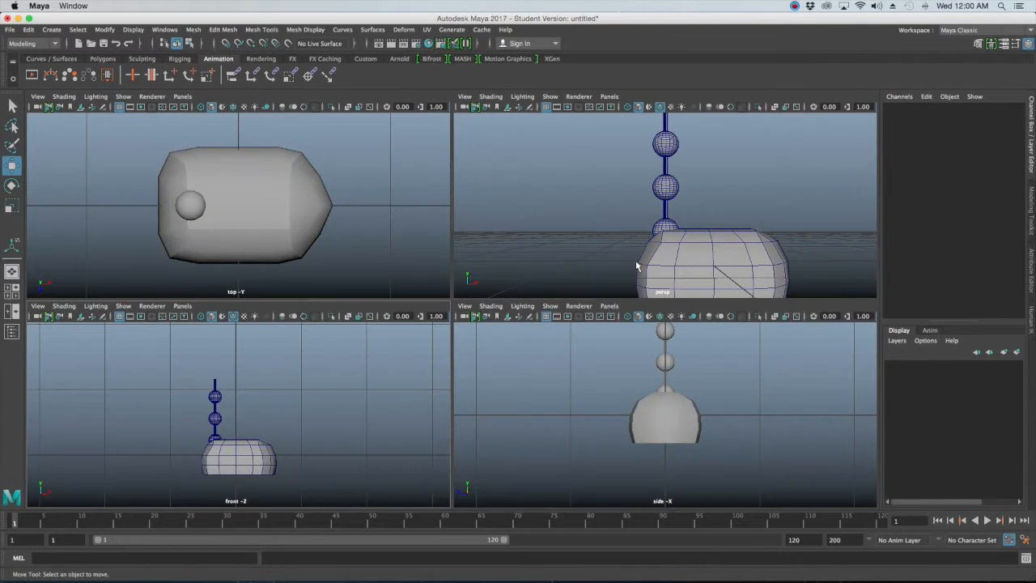
{"action": "key", "text": "space"}
{"action": "left_click_drag", "start_coordinate": [597, 236], "coordinate": [458, 270], "text": "alt"}
{"action": "scroll", "coordinate": [458, 270], "scroll_direction": "down", "scroll_amount": 5}
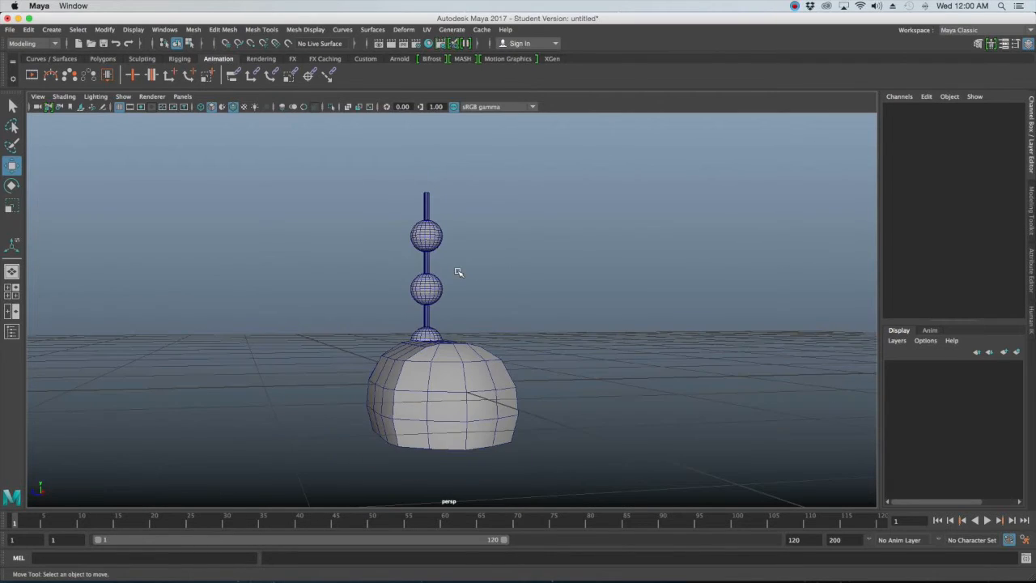
{"action": "middle_click_drag", "start_coordinate": [458, 277], "coordinate": [444, 304], "text": "alt"}
{"action": "left_click_drag", "start_coordinate": [442, 303], "coordinate": [464, 301], "text": "alt"}
{"action": "left_click", "coordinate": [428, 263]}
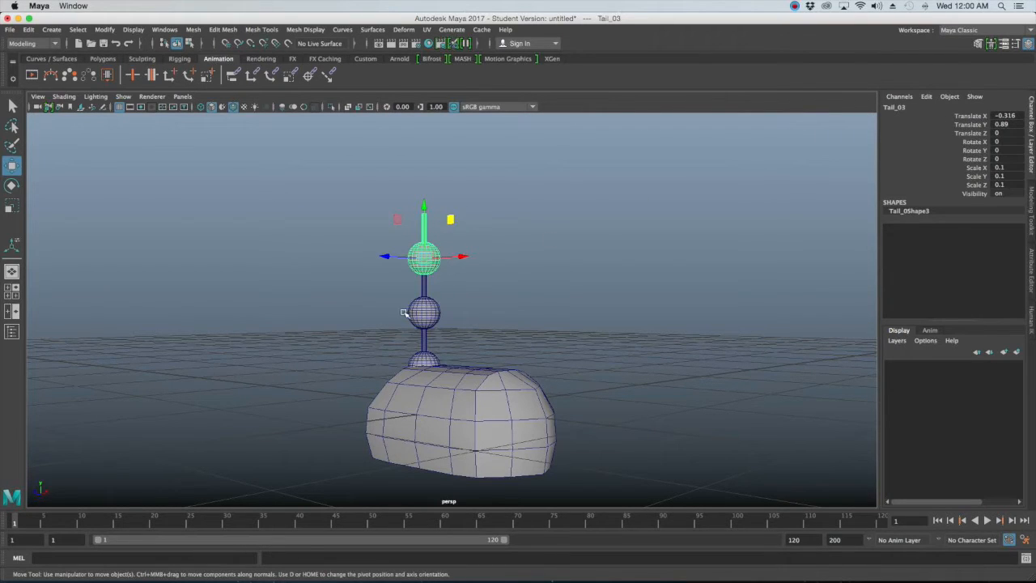
{"action": "left_click", "coordinate": [429, 312]}
{"action": "left_click", "coordinate": [422, 357]}
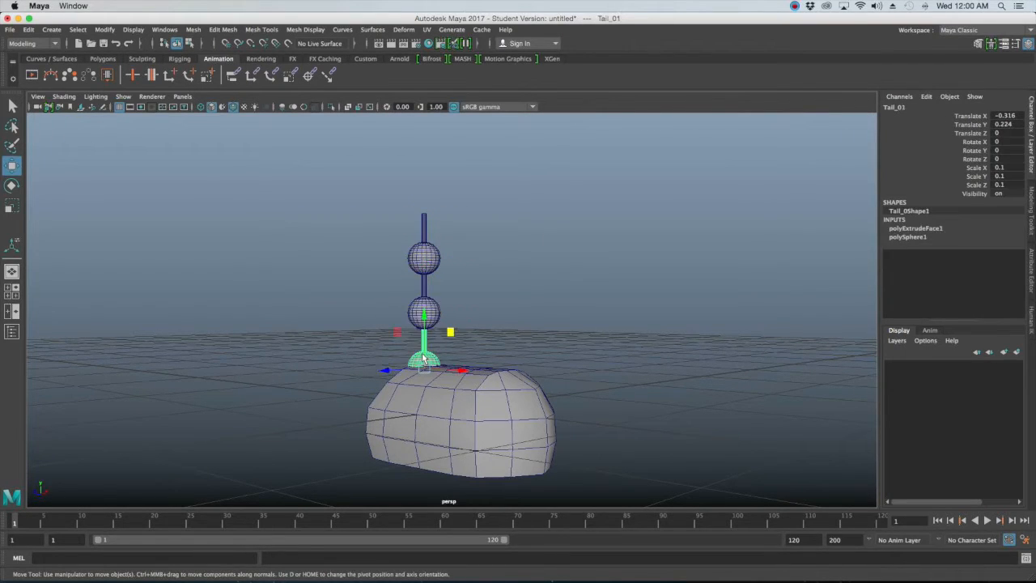
{"action": "left_click", "coordinate": [480, 403]}
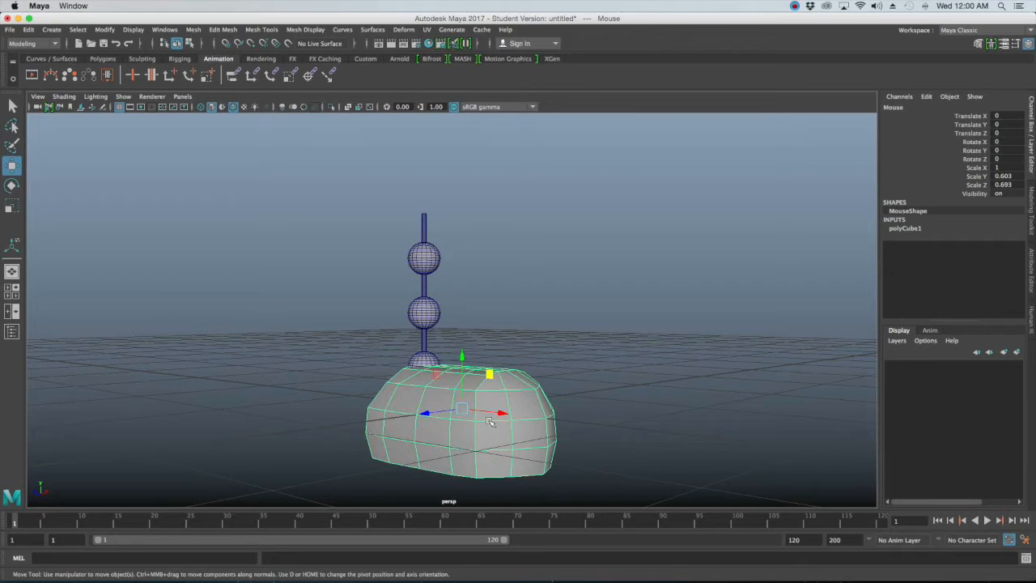
{"action": "left_click", "coordinate": [689, 366]}
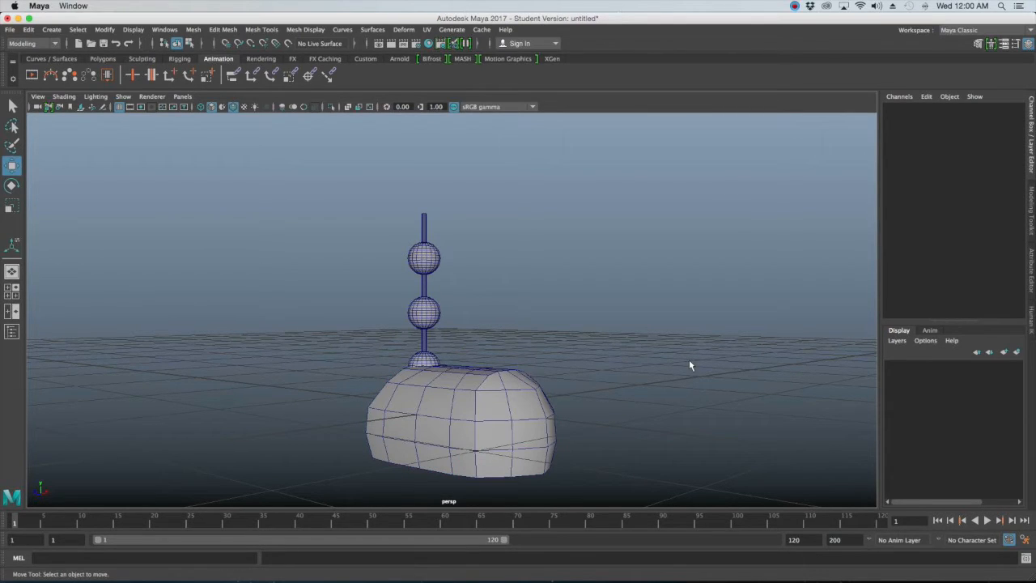
Freeze the transformations of the mouse body and all three tail segments together, leaving nothing selected
{"action": "left_click_drag", "start_coordinate": [442, 324], "coordinate": [411, 297], "text": "alt"}
{"action": "left_click_drag", "start_coordinate": [313, 213], "coordinate": [676, 500]}
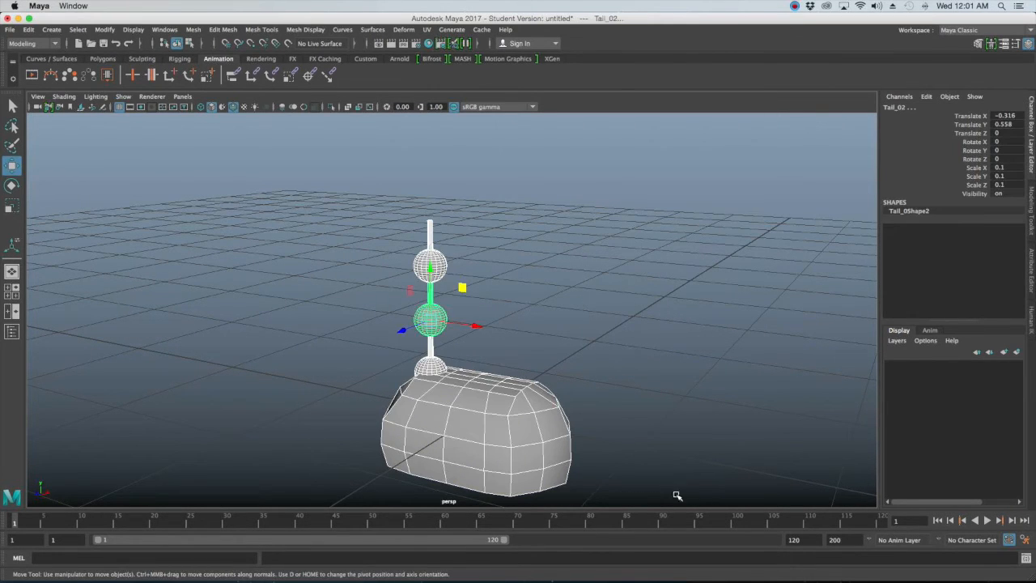
{"action": "left_click", "coordinate": [103, 31]}
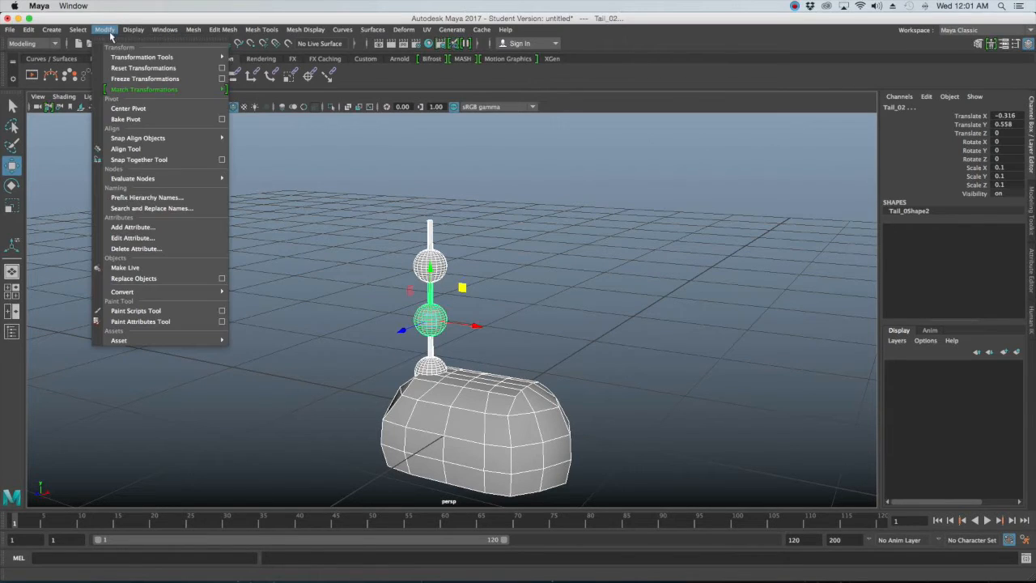
{"action": "left_click", "coordinate": [136, 78]}
{"action": "left_click", "coordinate": [447, 385]}
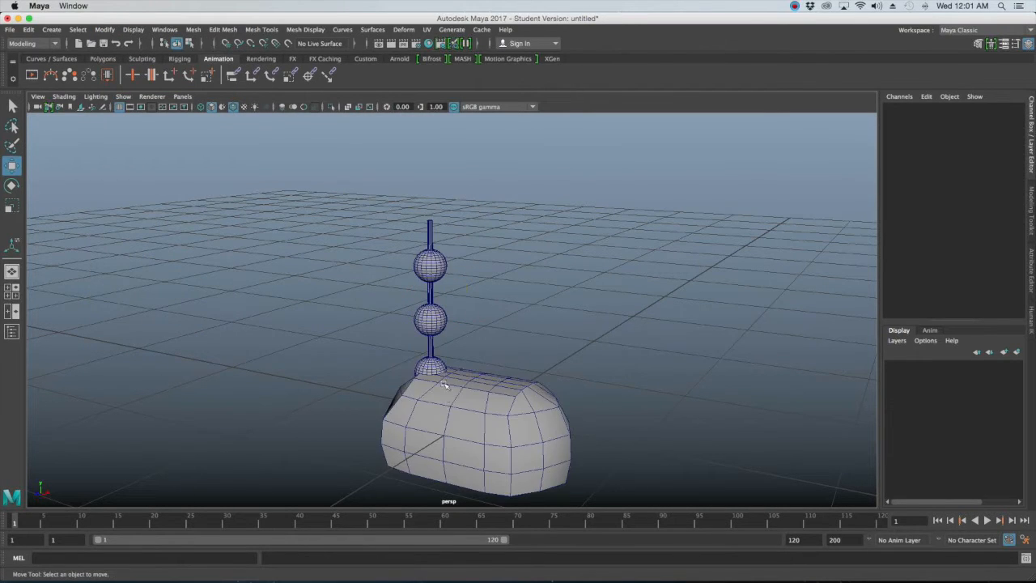
{"action": "scroll", "coordinate": [469, 394], "scroll_direction": "down", "scroll_amount": 5}
{"action": "left_click", "coordinate": [602, 363]}
Open the Outliner beside the model and resize its window taller and narrower
{"action": "scroll", "coordinate": [513, 335], "scroll_direction": "down", "scroll_amount": 2}
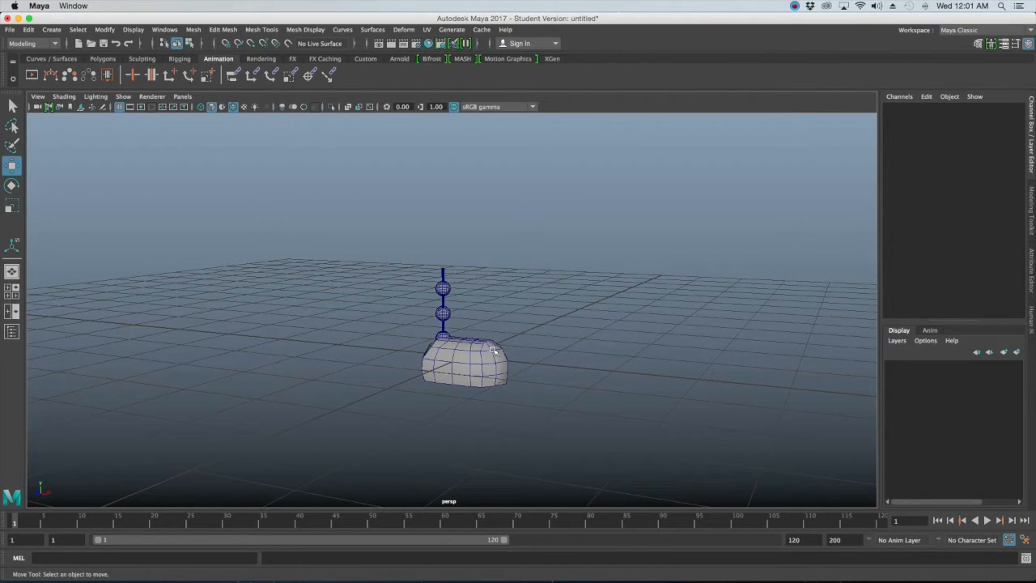
{"action": "left_click_drag", "start_coordinate": [530, 314], "coordinate": [513, 316], "text": "alt"}
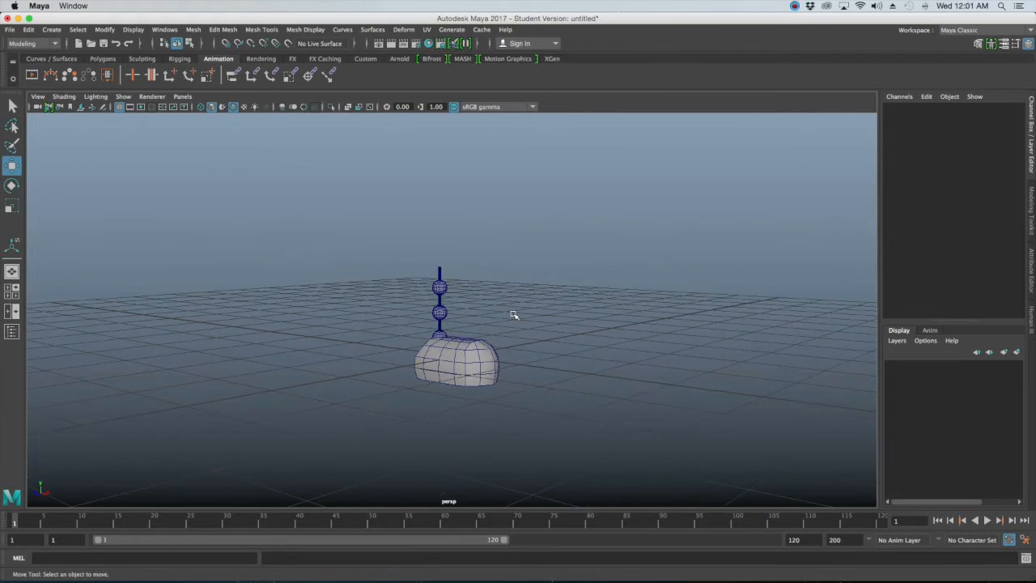
{"action": "left_click", "coordinate": [158, 30]}
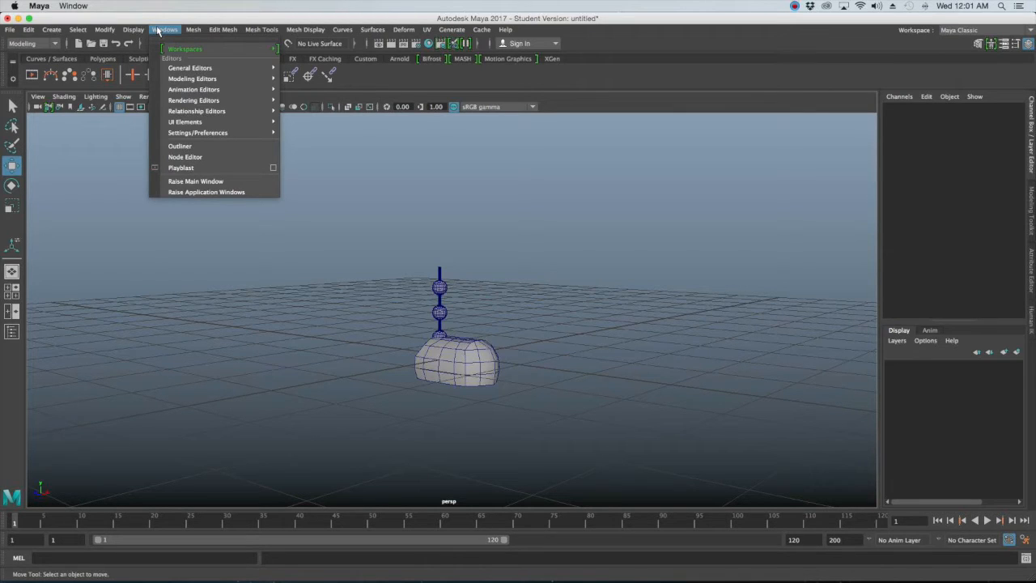
{"action": "left_click", "coordinate": [196, 146]}
{"action": "left_click_drag", "start_coordinate": [220, 113], "coordinate": [165, 59]}
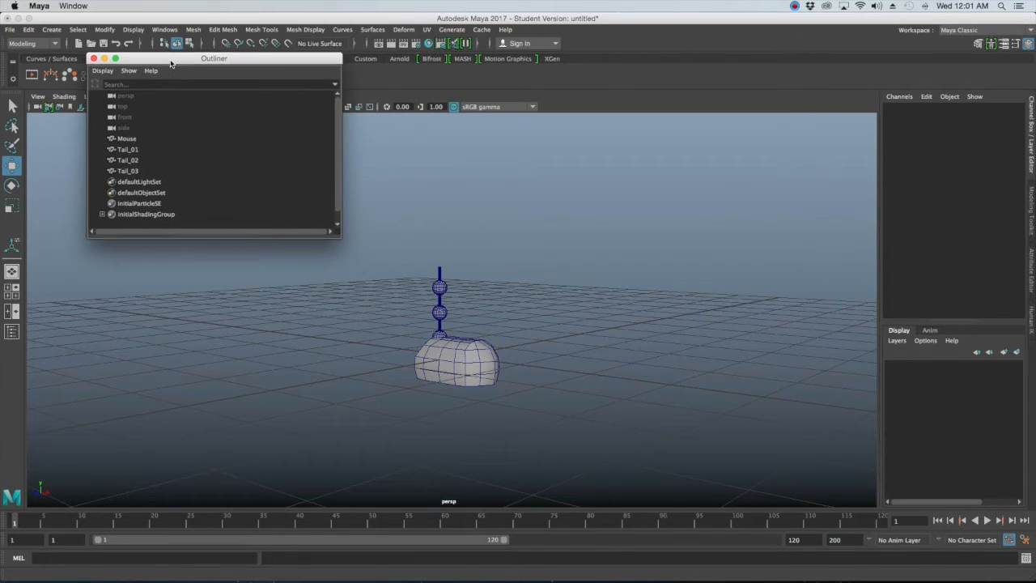
{"action": "left_click_drag", "start_coordinate": [340, 238], "coordinate": [272, 394]}
Group Mouse, Tail_01, Tail_02 and Tail_03 and rename the group Geo
{"action": "left_click", "coordinate": [126, 139]}
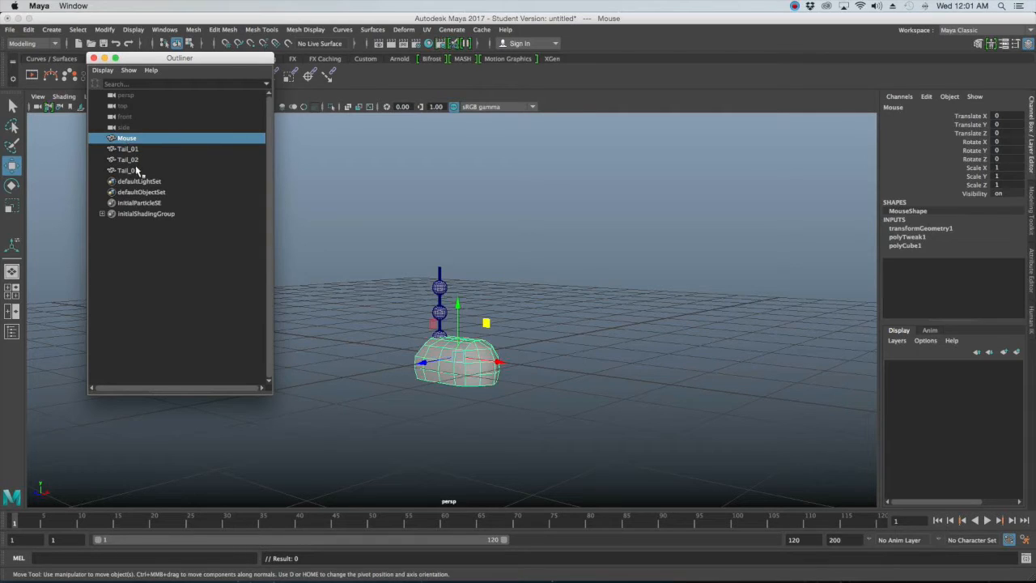
{"action": "left_click", "coordinate": [137, 171], "text": "shift"}
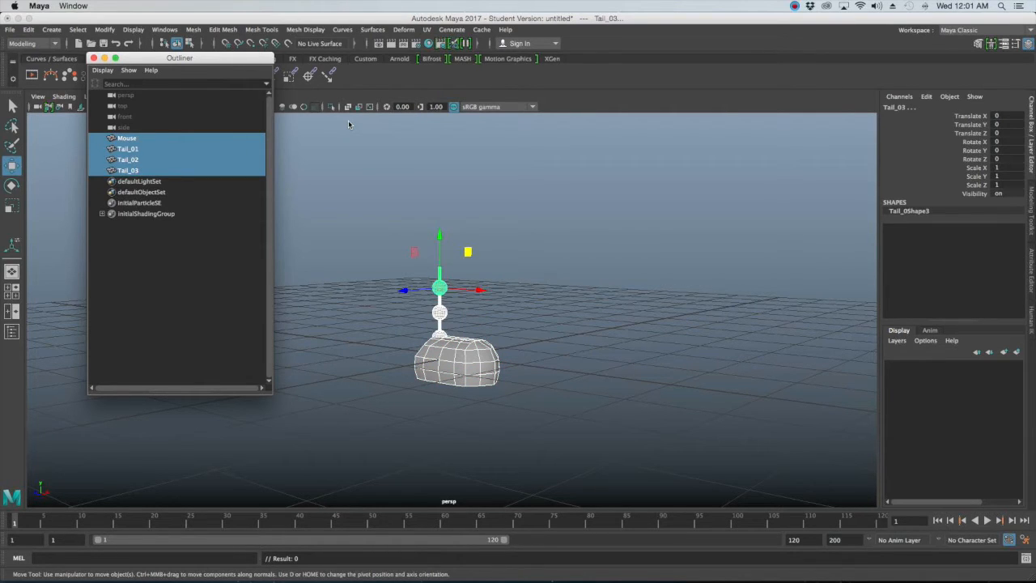
{"action": "key", "text": "ctrl+g"}
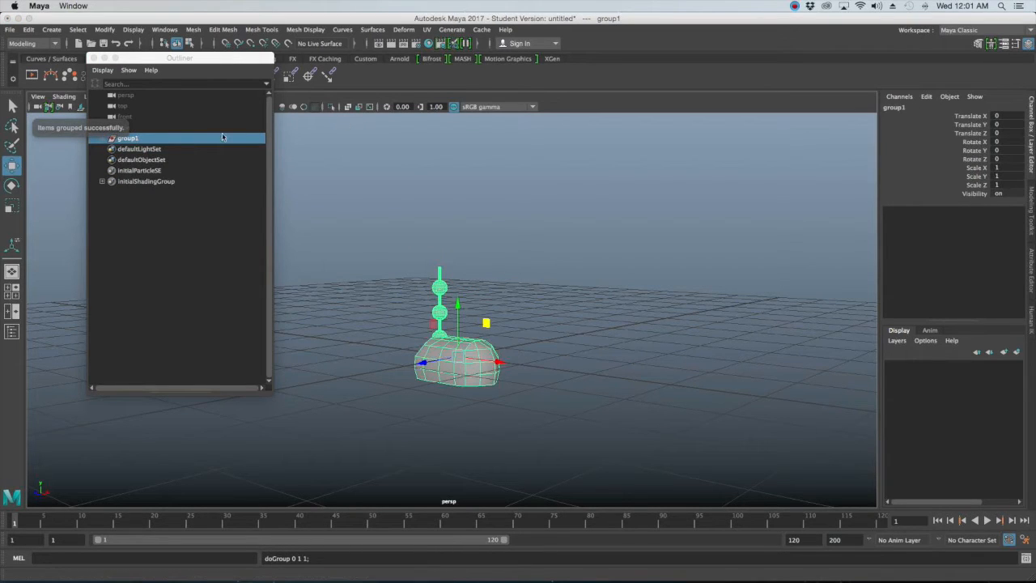
{"action": "double_click", "coordinate": [131, 140]}
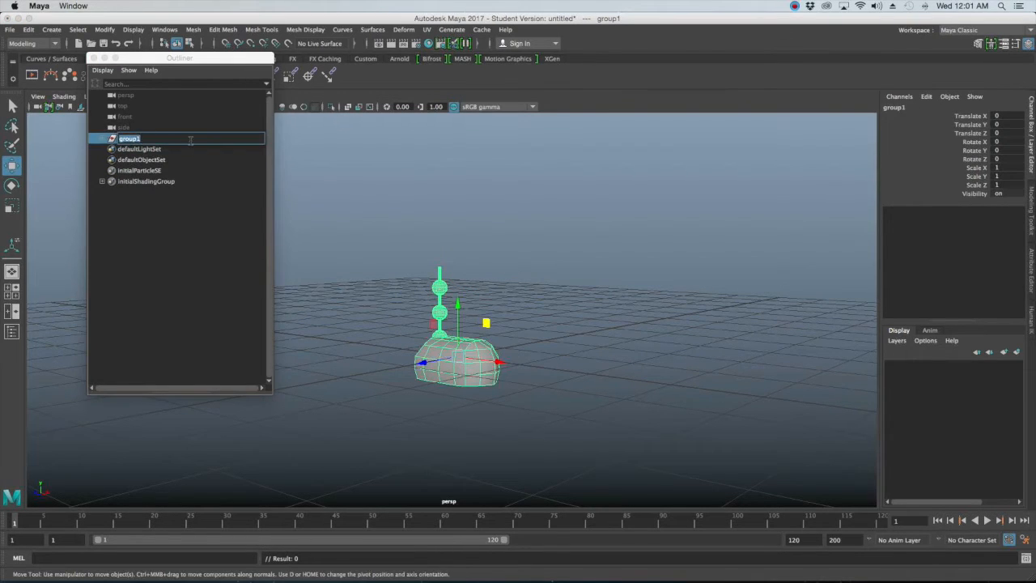
{"action": "type", "text": "Geo"}
{"action": "key", "text": "Return"}
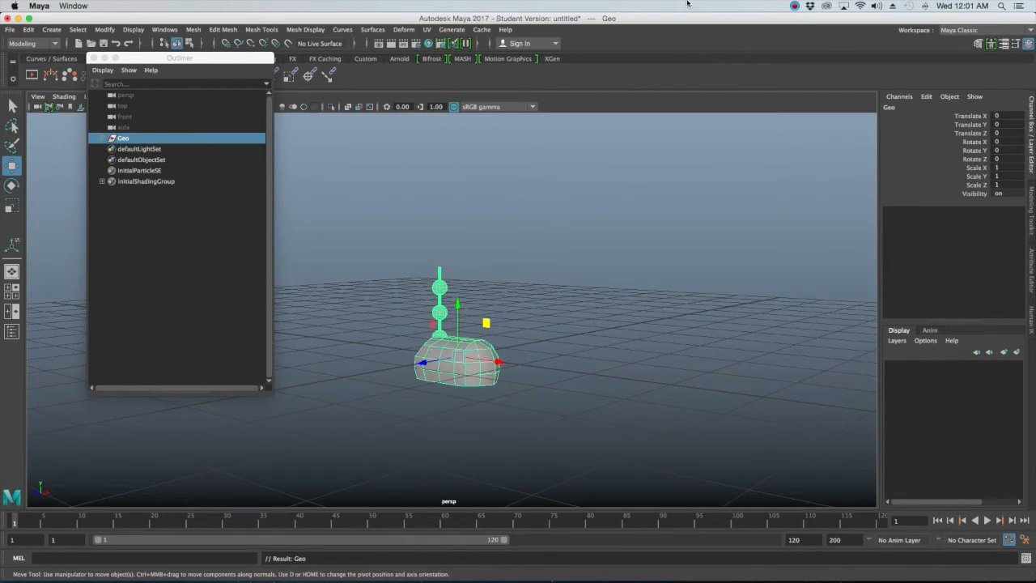
Expand the Geo group to check its members, deselect it, and close the Outliner
{"action": "left_click", "coordinate": [105, 139]}
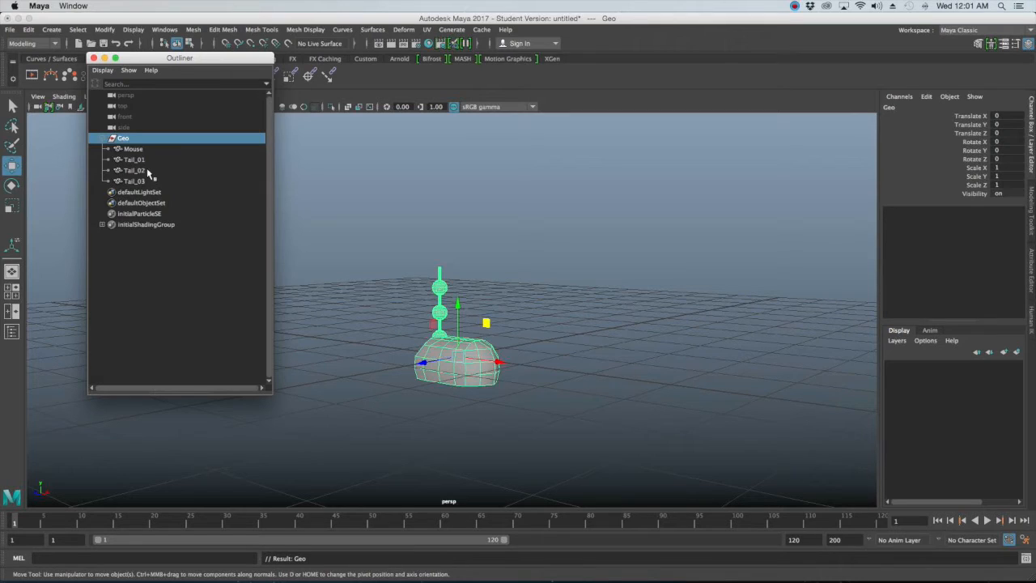
{"action": "left_click", "coordinate": [124, 139]}
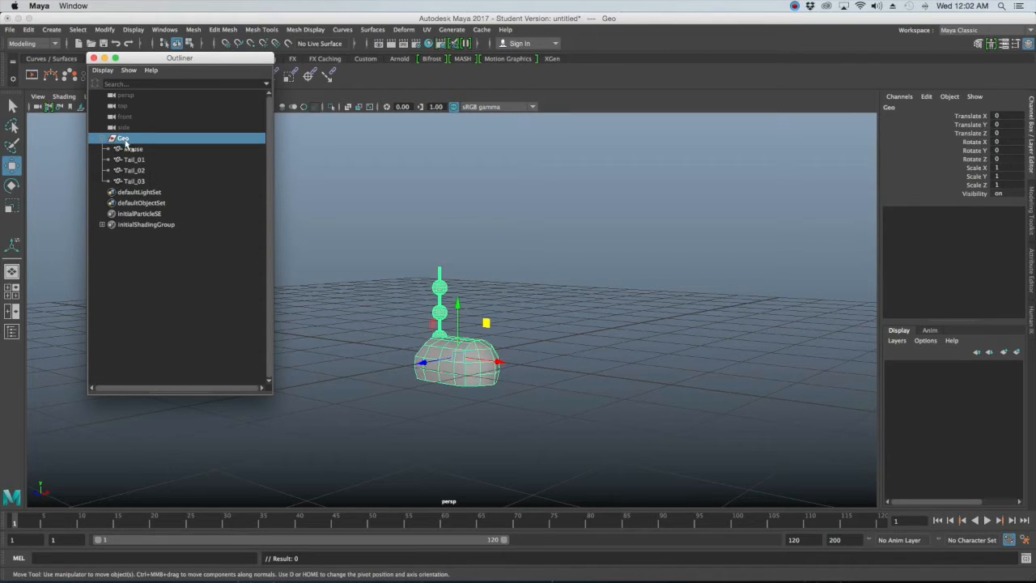
{"action": "left_click", "coordinate": [187, 246]}
{"action": "left_click_drag", "start_coordinate": [173, 61], "coordinate": [165, 71]}
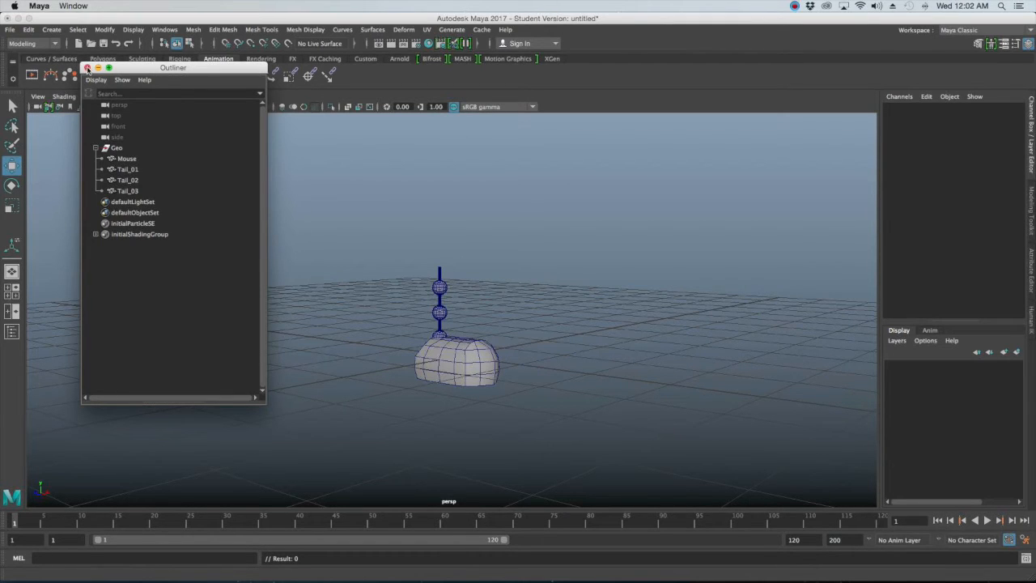
{"action": "left_click", "coordinate": [88, 68]}
Create a NURBS circle around the mouse body and rename it MasterMove
{"action": "left_click_drag", "start_coordinate": [386, 222], "coordinate": [442, 250], "text": "alt"}
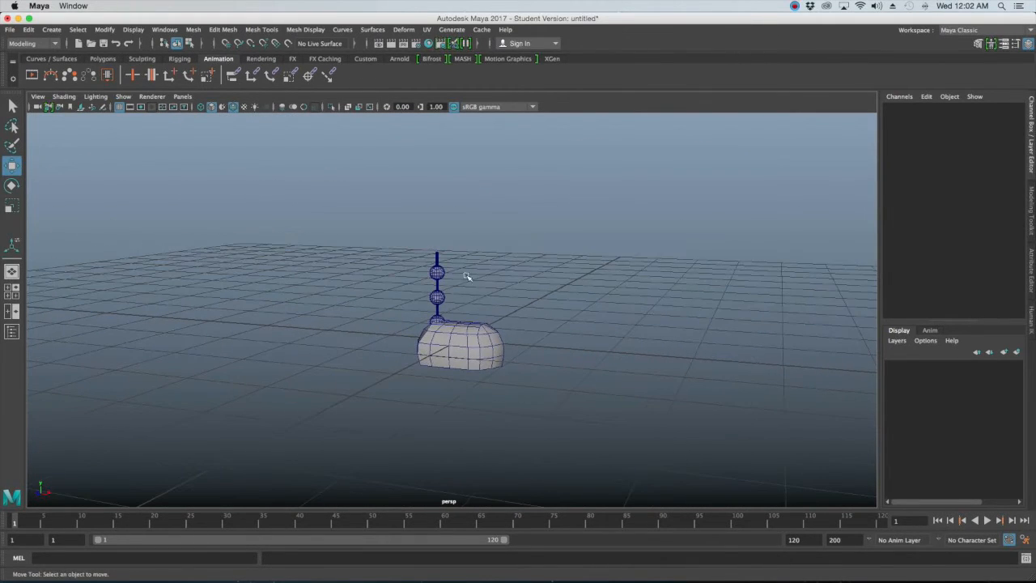
{"action": "scroll", "coordinate": [470, 280], "scroll_direction": "up", "scroll_amount": 4}
{"action": "left_click_drag", "start_coordinate": [474, 296], "coordinate": [444, 286], "text": "alt"}
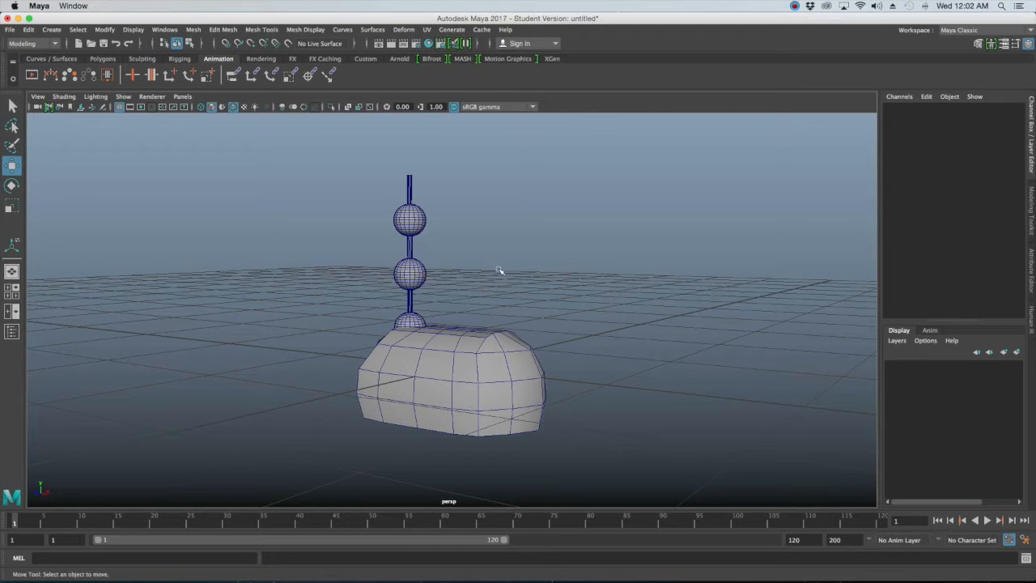
{"action": "key", "text": "space"}
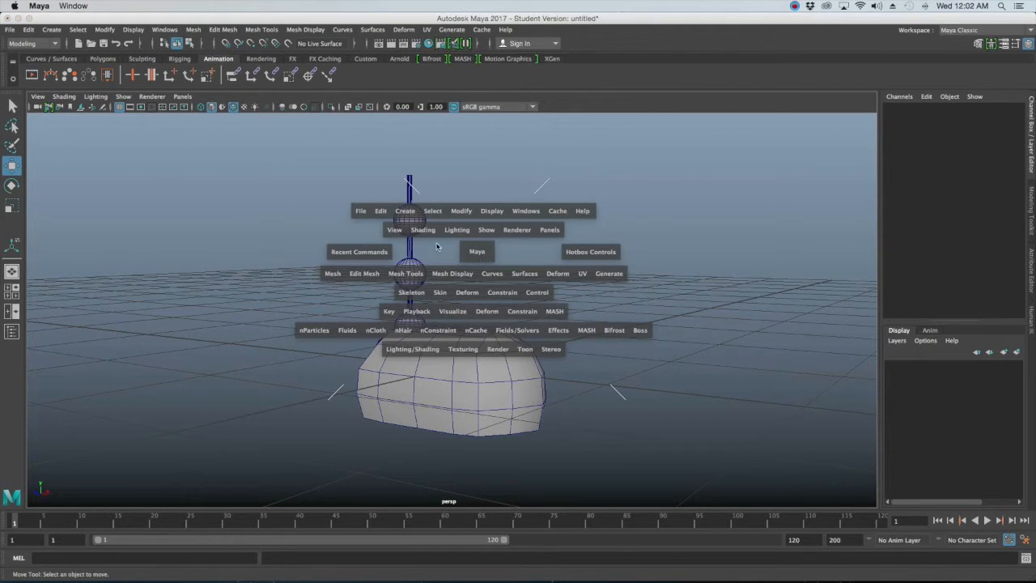
{"action": "left_click", "coordinate": [406, 211]}
{"action": "mouse_move", "coordinate": [437, 242]}
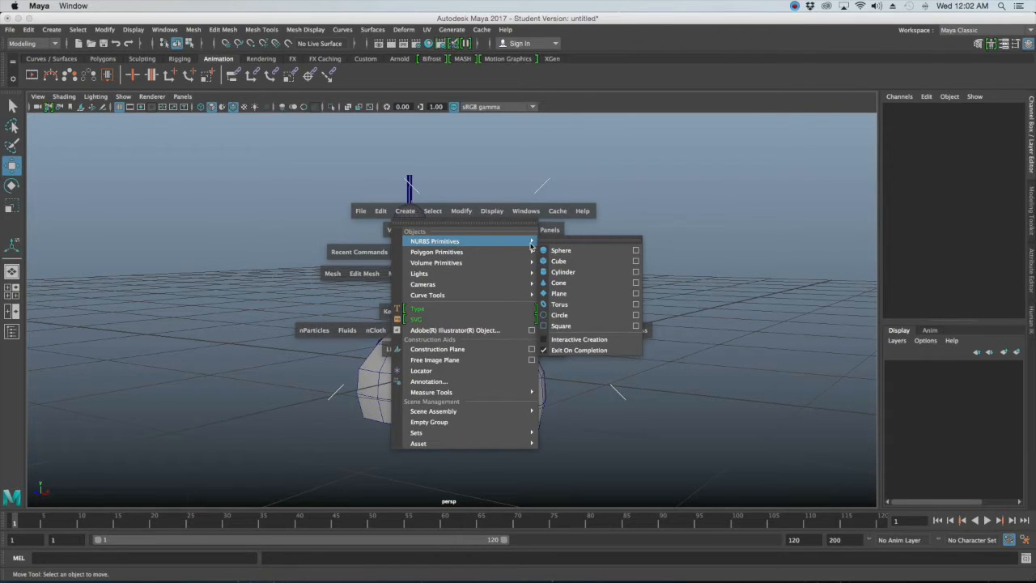
{"action": "left_click", "coordinate": [594, 315]}
{"action": "left_click_drag", "start_coordinate": [564, 393], "coordinate": [415, 309], "text": "alt"}
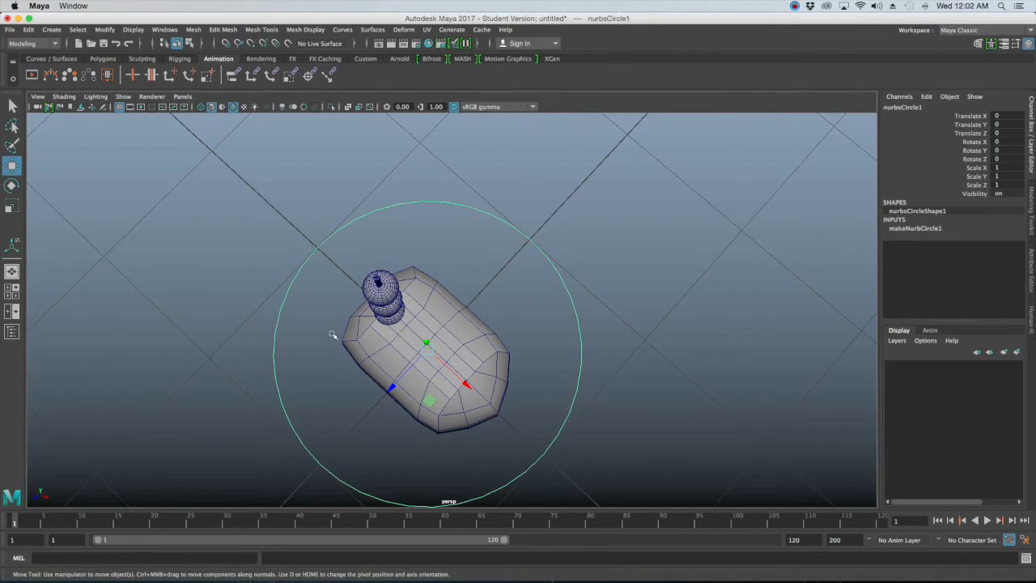
{"action": "double_click", "coordinate": [906, 107]}
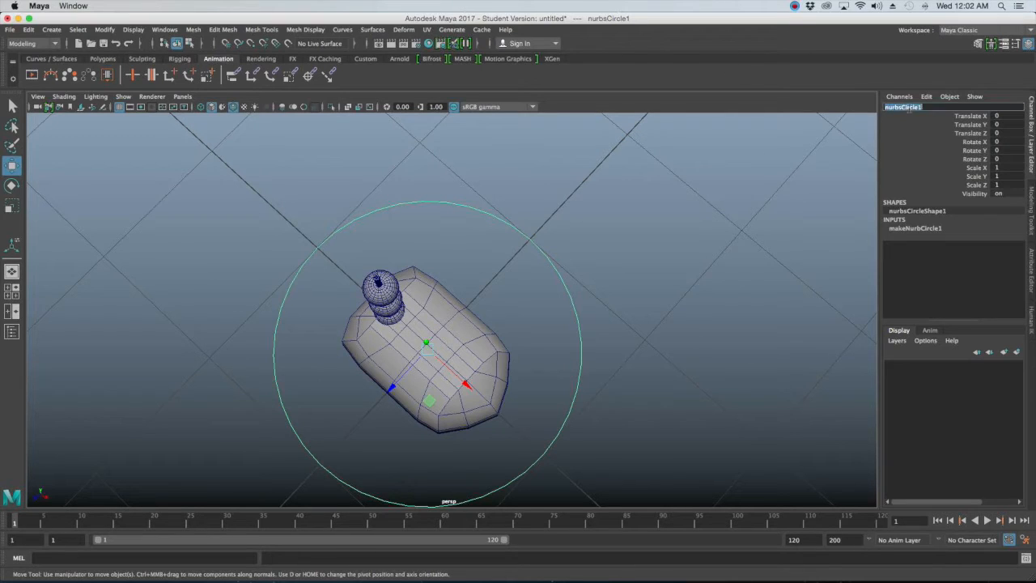
{"action": "type", "text": "MasterMove"}
{"action": "key", "text": "Return"}
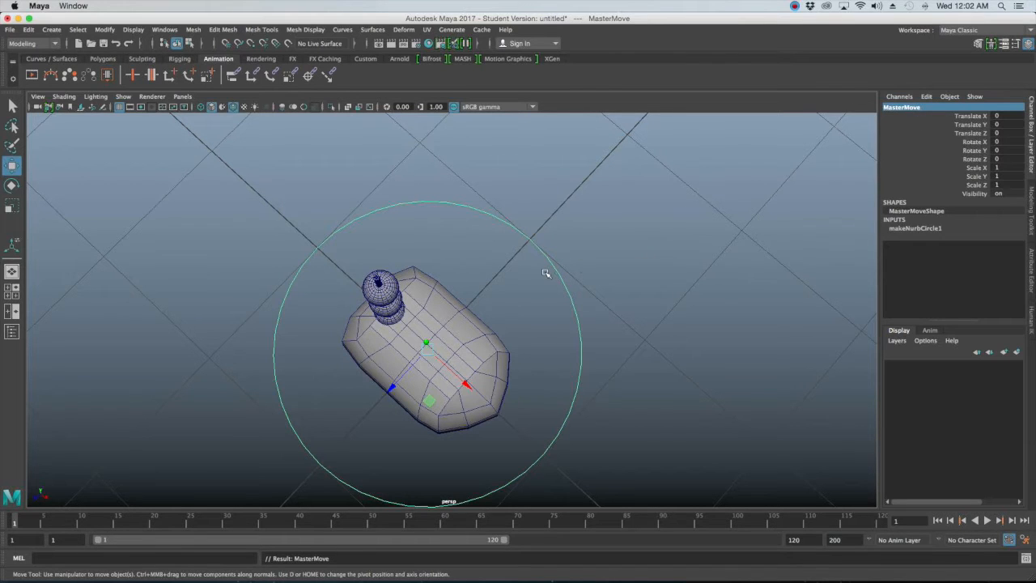
Scale the MasterMove circle down uniformly to about 0.785 in the top view so it fits more closely around the mouse body
{"action": "key", "text": "space"}
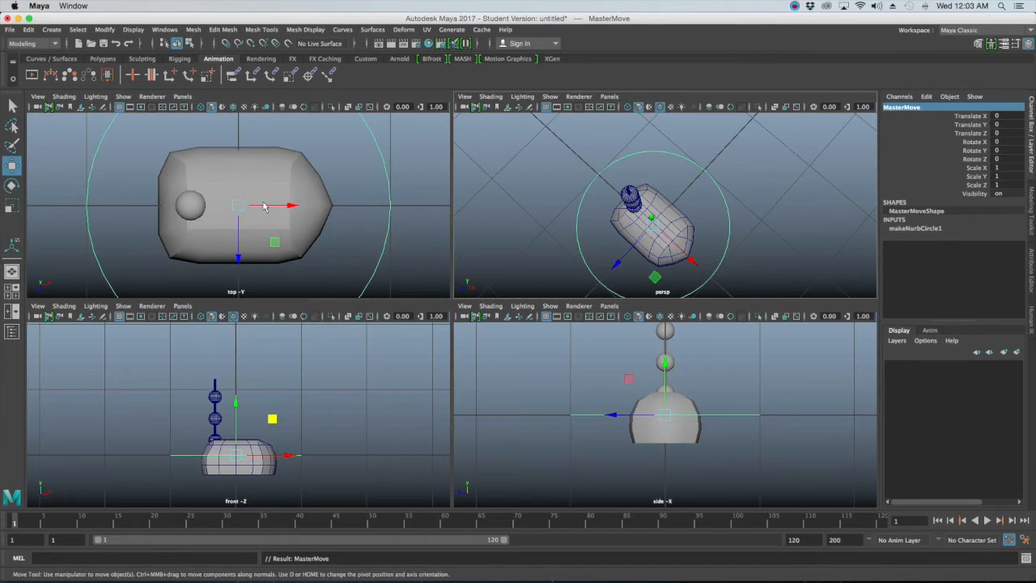
{"action": "key", "text": "space"}
{"action": "scroll", "coordinate": [485, 316], "scroll_direction": "down", "scroll_amount": 5}
{"action": "scroll", "coordinate": [502, 326], "scroll_direction": "up", "scroll_amount": 3}
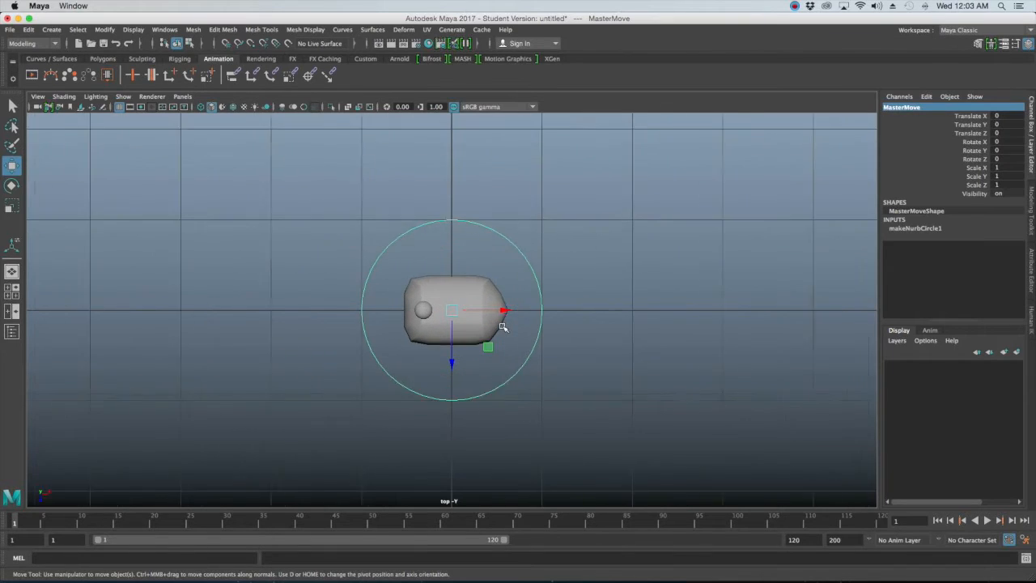
{"action": "scroll", "coordinate": [502, 326], "scroll_direction": "up", "scroll_amount": 2}
{"action": "key", "text": "r"}
{"action": "left_click_drag", "start_coordinate": [454, 312], "coordinate": [412, 344]}
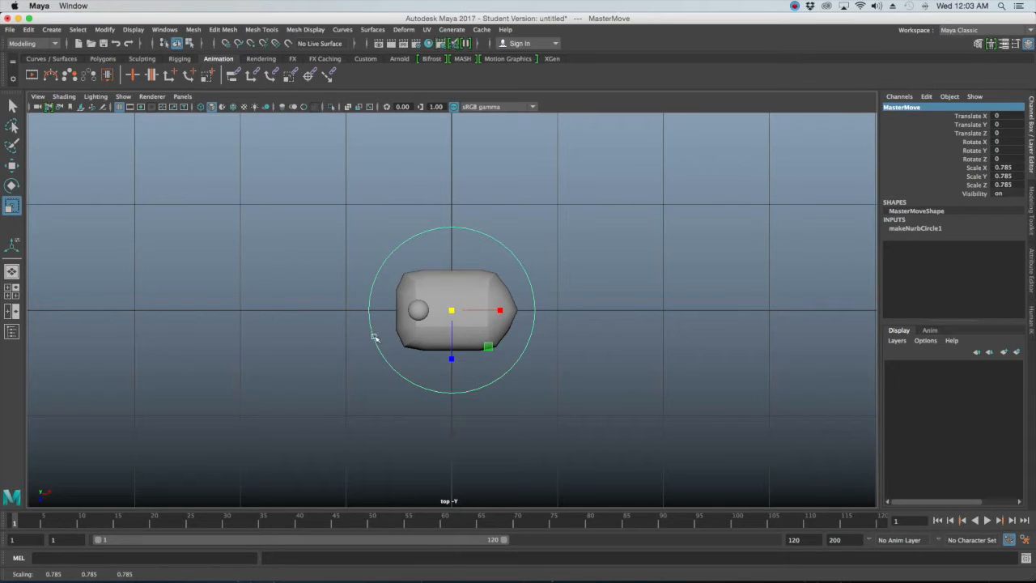
Scale the two middle control vertices on MasterMove's long sides inward along Z to flatten the curve beside the body, leaving them deselected
{"action": "right_click", "coordinate": [374, 339]}
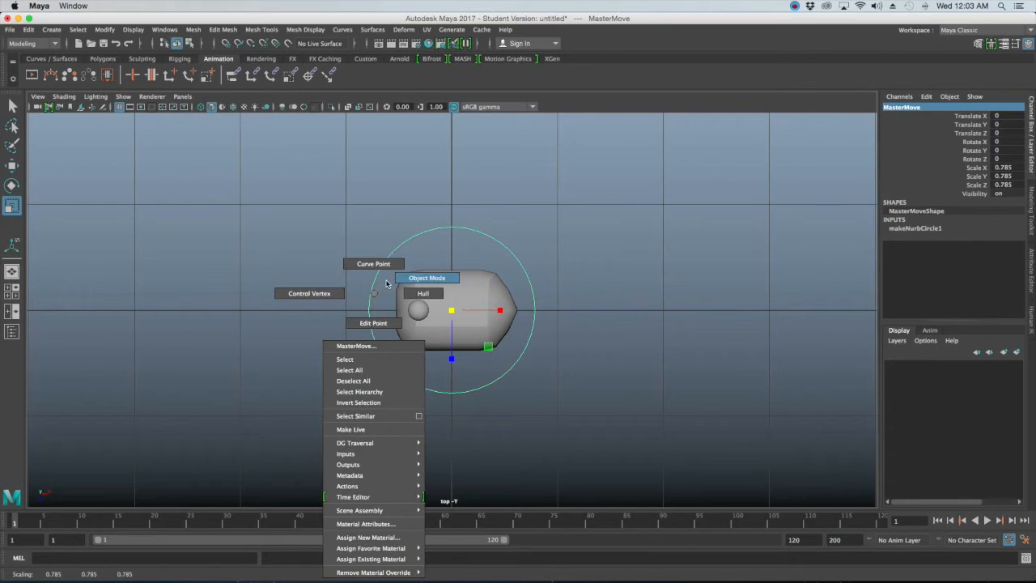
{"action": "left_click", "coordinate": [374, 296]}
{"action": "left_click", "coordinate": [364, 282]}
{"action": "left_click_drag", "start_coordinate": [353, 272], "coordinate": [385, 295]}
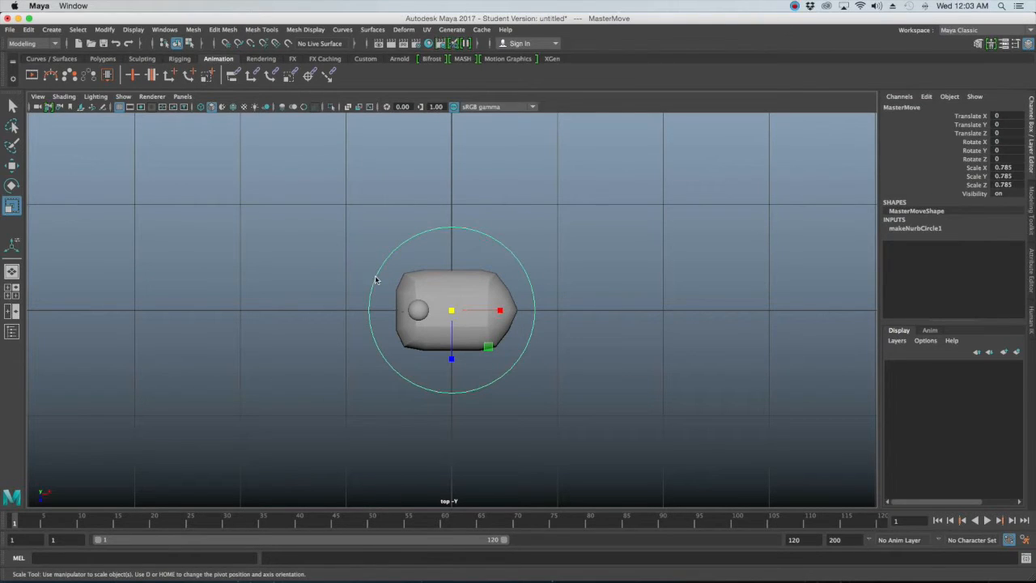
{"action": "right_click", "coordinate": [375, 280]}
{"action": "left_click", "coordinate": [344, 280]}
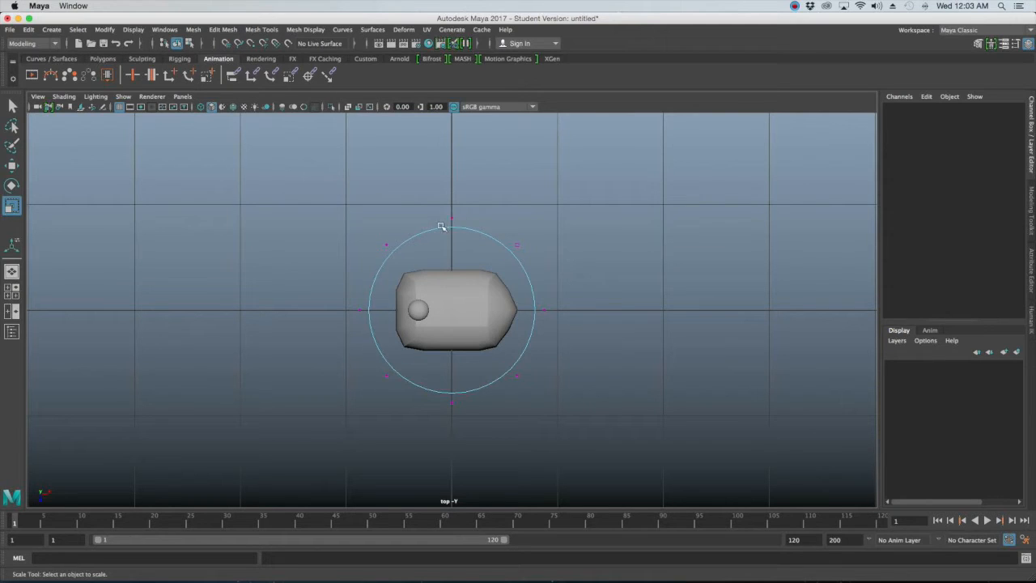
{"action": "left_click_drag", "start_coordinate": [424, 185], "coordinate": [467, 421]}
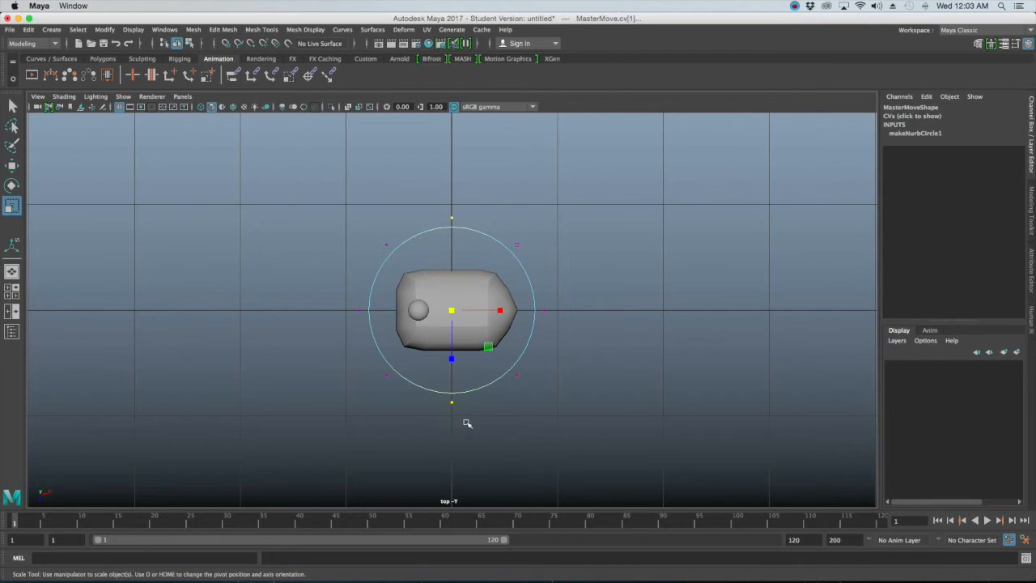
{"action": "left_click_drag", "start_coordinate": [451, 358], "coordinate": [452, 346]}
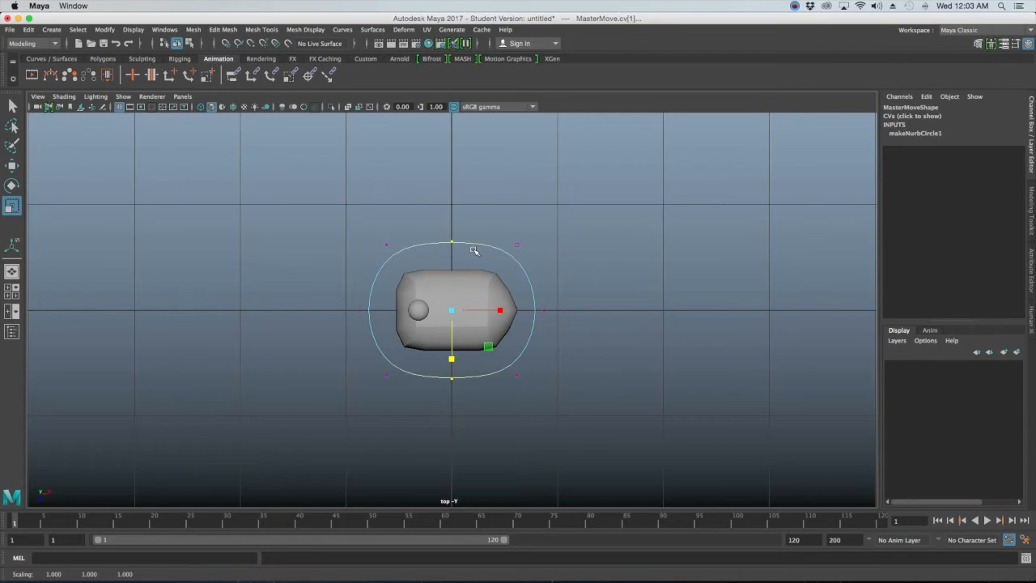
{"action": "left_click", "coordinate": [544, 227]}
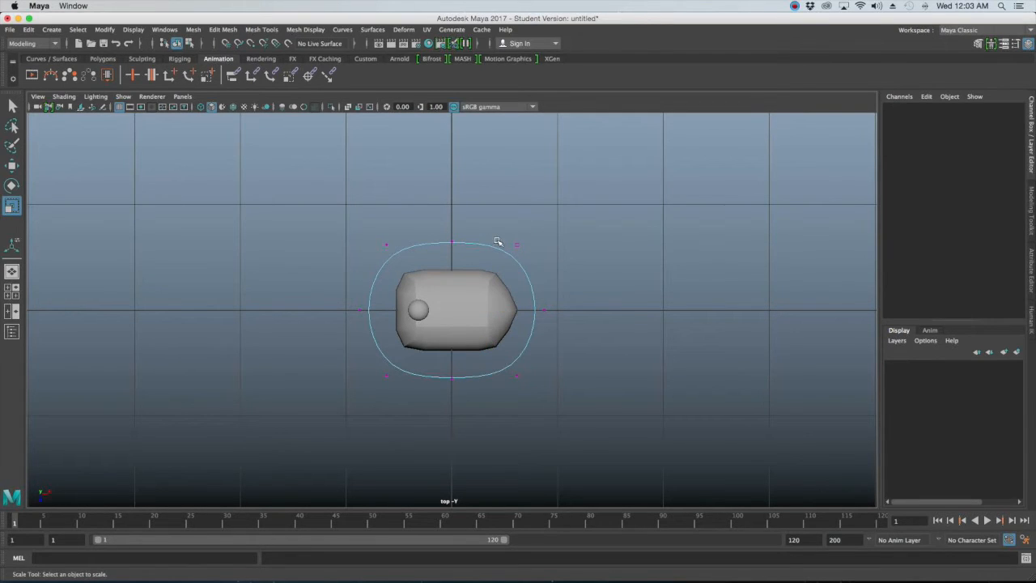
Return the reshaped MasterMove curve to object mode in the perspective view and check its height against the body
{"action": "key", "text": "space"}
{"action": "key", "text": "space"}
{"action": "right_click_drag", "start_coordinate": [533, 267], "coordinate": [589, 250]}
{"action": "left_click_drag", "start_coordinate": [550, 313], "coordinate": [504, 291], "text": "alt"}
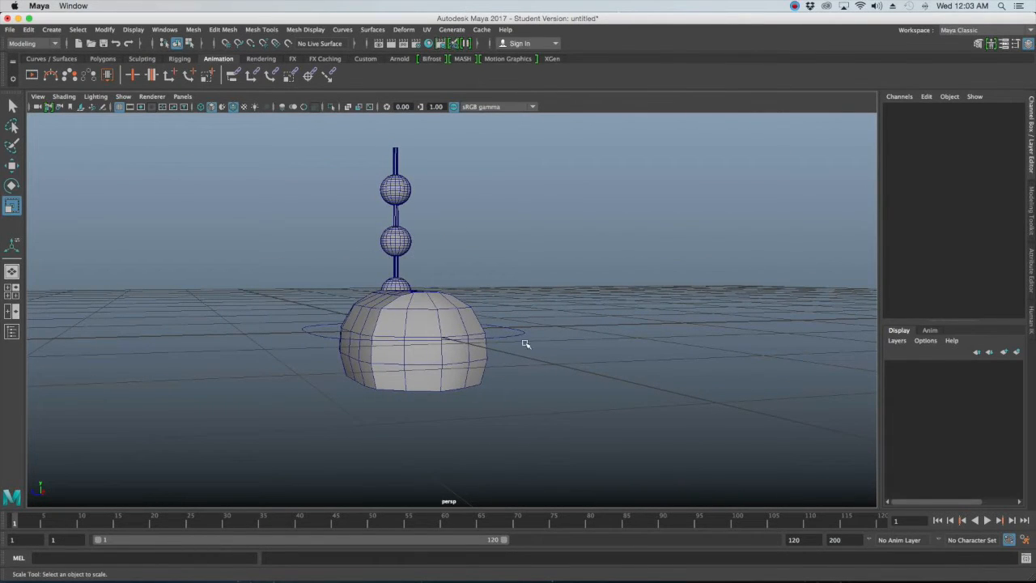
{"action": "left_click_drag", "start_coordinate": [511, 319], "coordinate": [520, 298]}
Move MasterMove down to the underside of the mouse body in the front view, to a Translate Y of about -0.303
{"action": "key", "text": "space"}
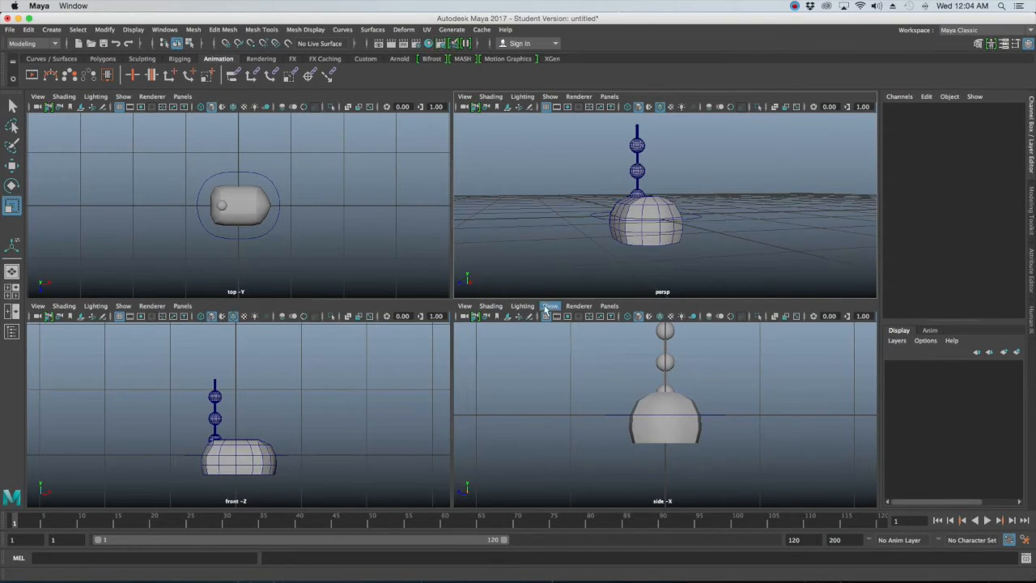
{"action": "key", "text": "space"}
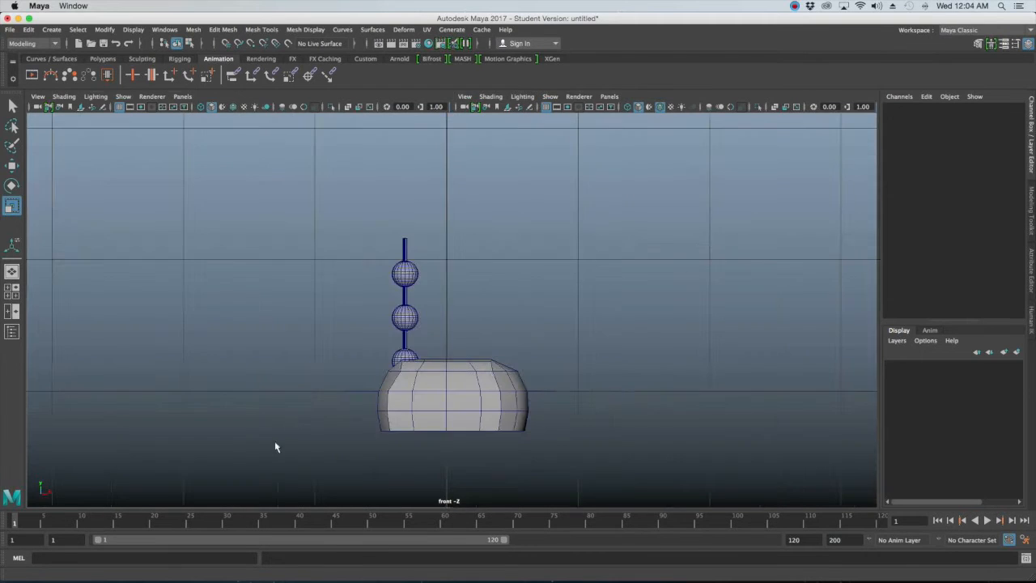
{"action": "scroll", "coordinate": [312, 416], "scroll_direction": "up", "scroll_amount": 3}
{"action": "middle_click_drag", "start_coordinate": [319, 420], "coordinate": [346, 290], "text": "alt"}
{"action": "scroll", "coordinate": [346, 290], "scroll_direction": "down", "scroll_amount": 3}
{"action": "scroll", "coordinate": [351, 294], "scroll_direction": "up", "scroll_amount": 5}
{"action": "middle_click_drag", "start_coordinate": [354, 308], "coordinate": [355, 321], "text": "alt"}
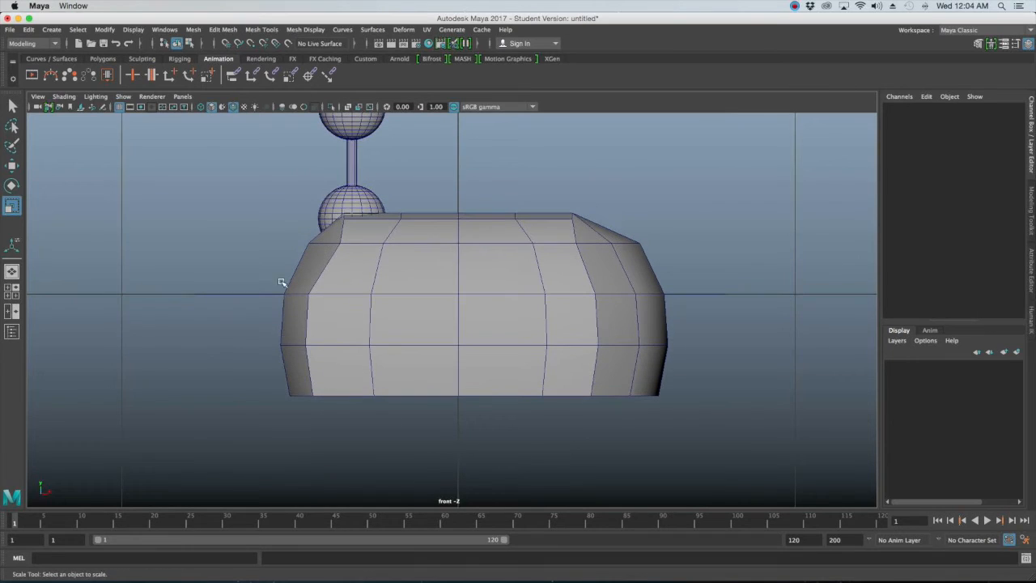
{"action": "left_click_drag", "start_coordinate": [240, 254], "coordinate": [229, 337]}
{"action": "key", "text": "w"}
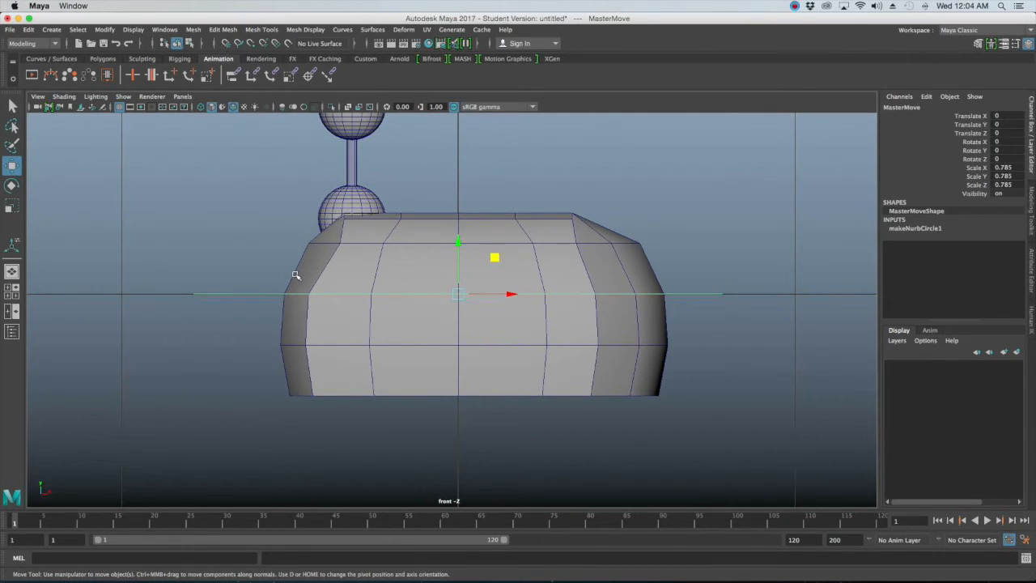
{"action": "left_click_drag", "start_coordinate": [458, 238], "coordinate": [450, 344]}
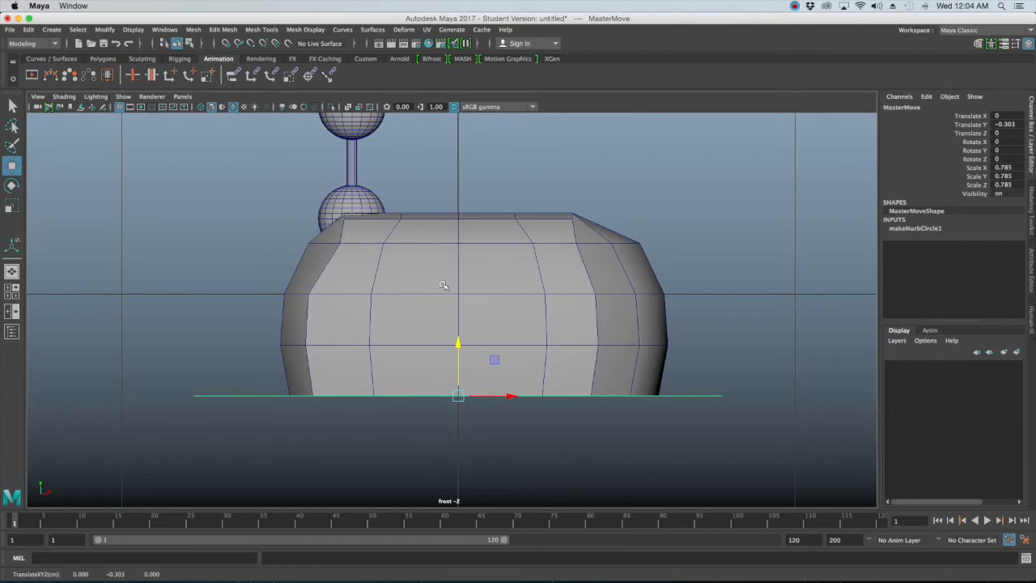
Freeze the transformations of the MasterMove curve in the perspective view and deselect it
{"action": "key", "text": "space"}
{"action": "key", "text": "space"}
{"action": "left_click_drag", "start_coordinate": [471, 286], "coordinate": [494, 354], "text": "alt"}
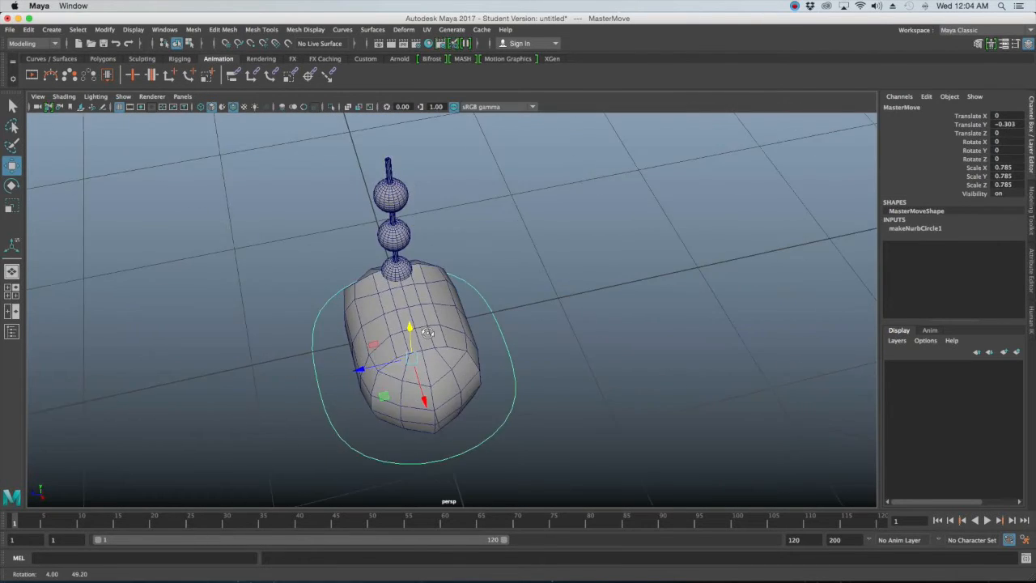
{"action": "right_click_drag", "start_coordinate": [493, 354], "coordinate": [433, 336], "text": "alt"}
{"action": "left_click", "coordinate": [559, 333]}
{"action": "left_click_drag", "start_coordinate": [506, 358], "coordinate": [569, 321], "text": "alt"}
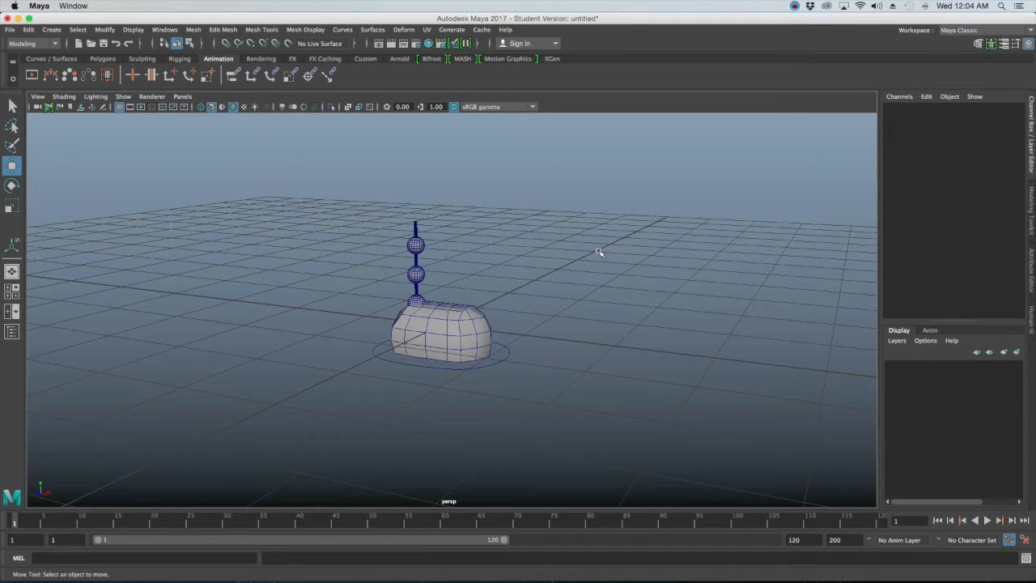
{"action": "left_click", "coordinate": [496, 373]}
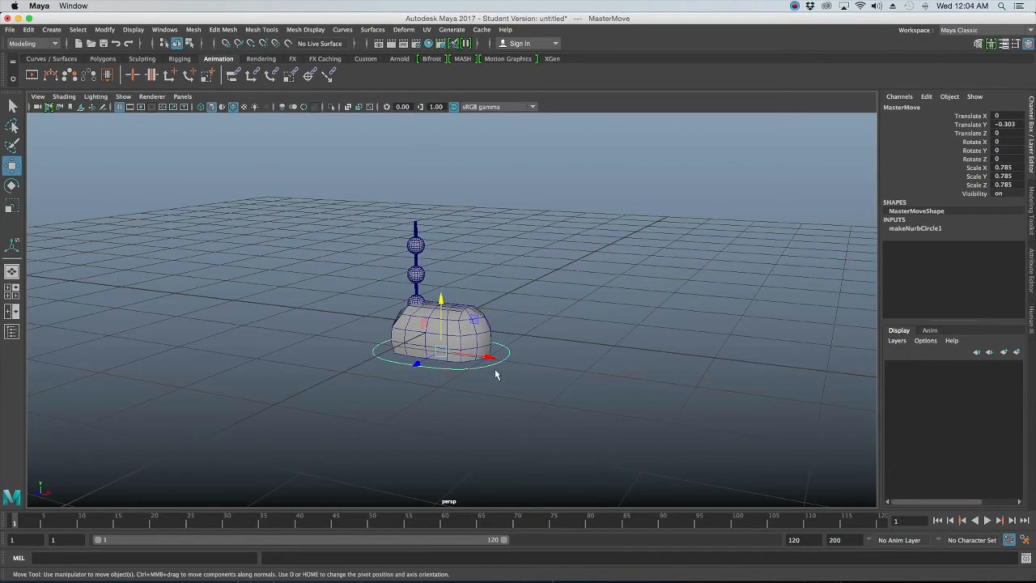
{"action": "left_click", "coordinate": [104, 29]}
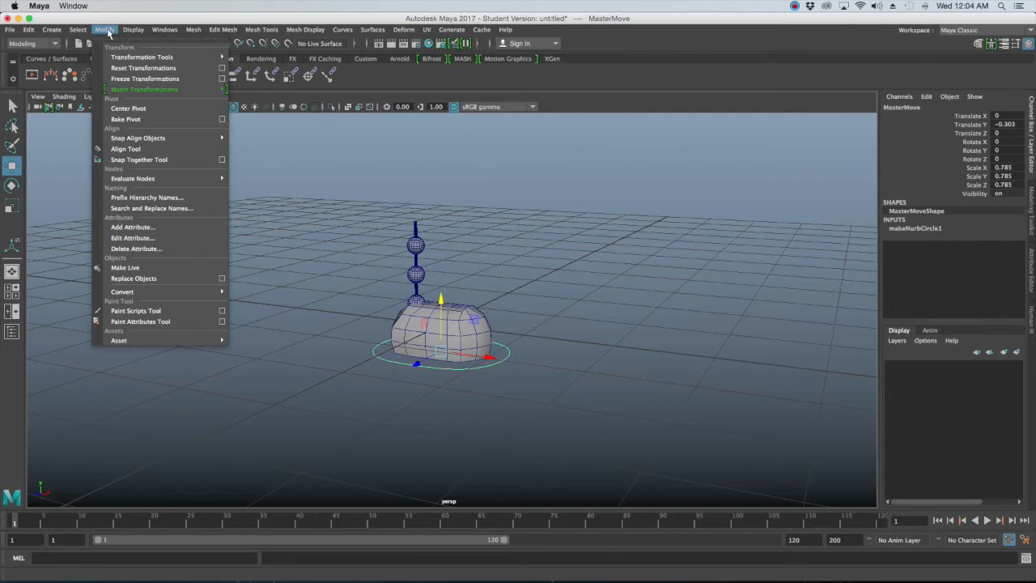
{"action": "left_click", "coordinate": [139, 78]}
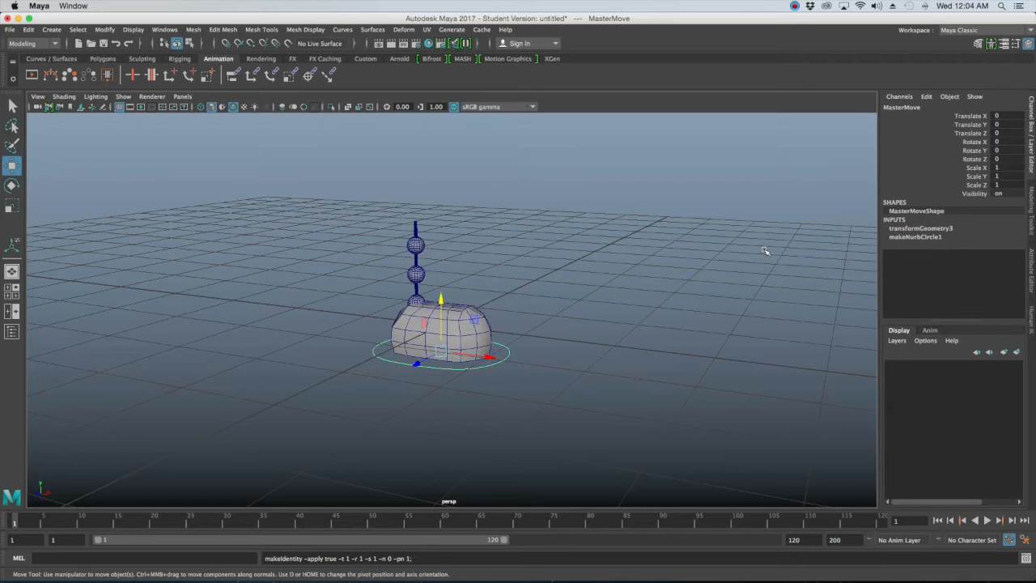
{"action": "left_click", "coordinate": [612, 274]}
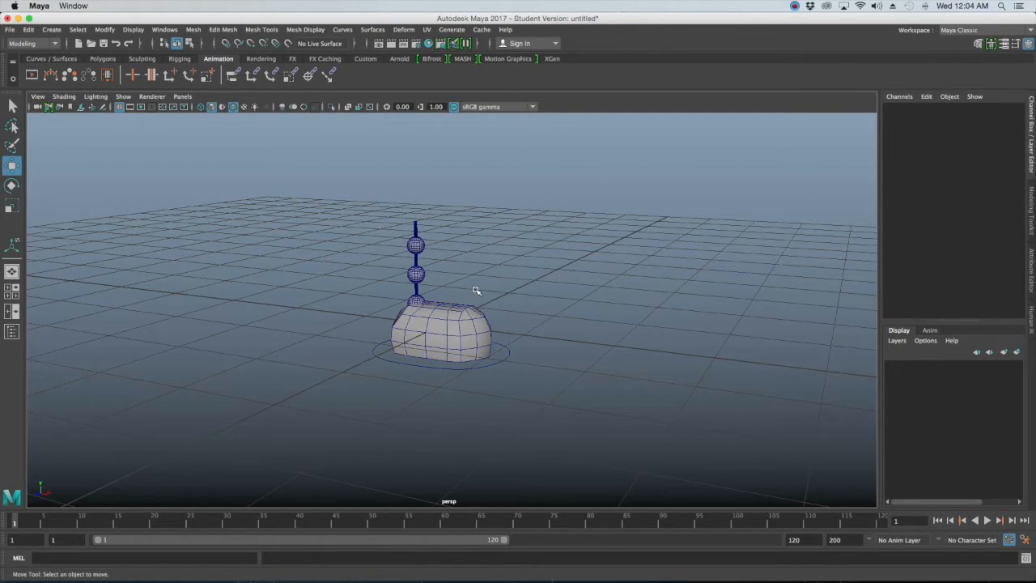
Create a second NURBS circle at the origin and scale it down uniformly to about 0.46
{"action": "key", "text": "space"}
{"action": "left_click", "coordinate": [396, 249]}
{"action": "mouse_move", "coordinate": [413, 278]}
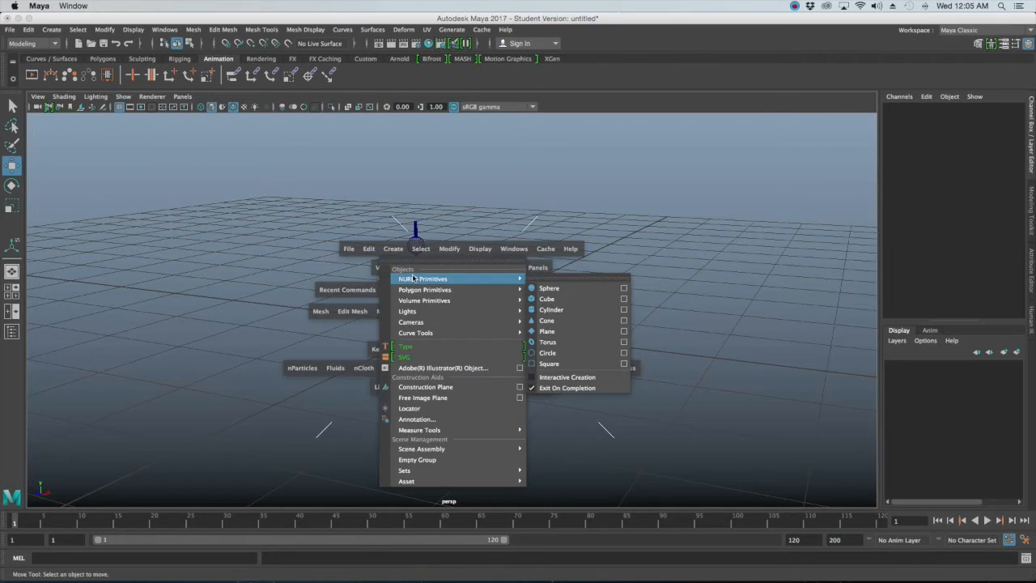
{"action": "left_click", "coordinate": [574, 352]}
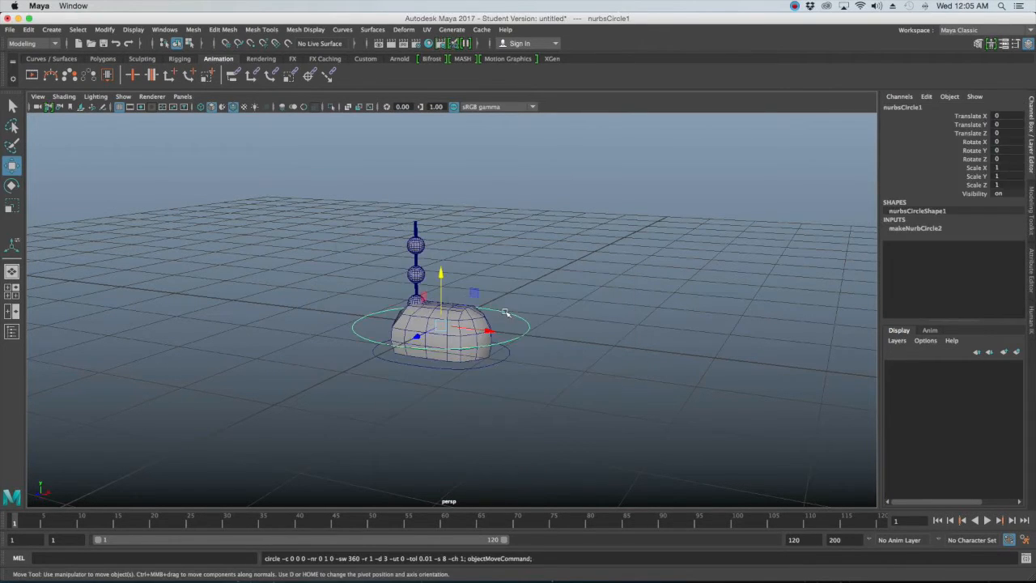
{"action": "left_click_drag", "start_coordinate": [542, 291], "coordinate": [542, 287], "text": "alt"}
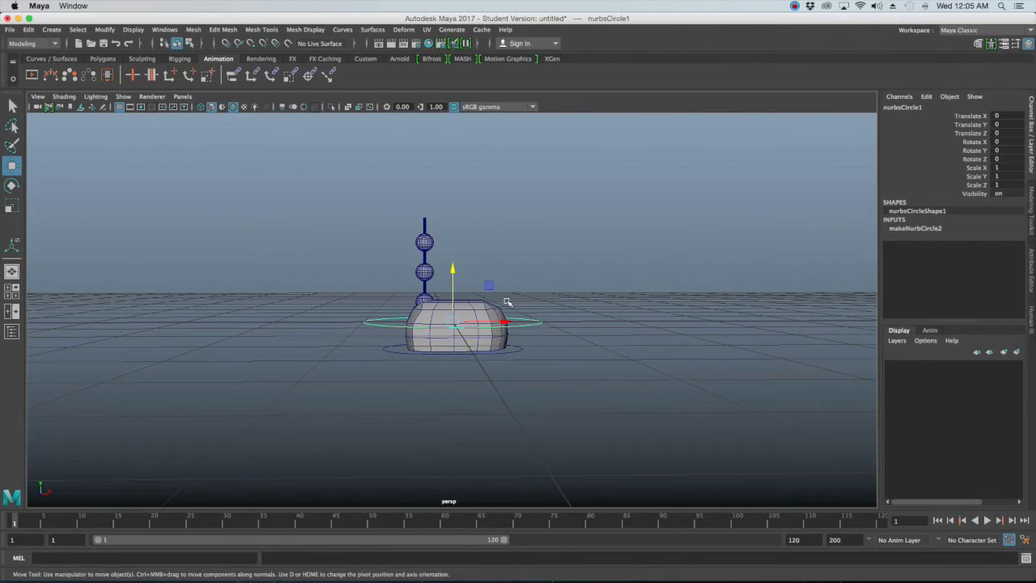
{"action": "key", "text": "r"}
{"action": "left_click_drag", "start_coordinate": [471, 331], "coordinate": [384, 368], "text": "alt"}
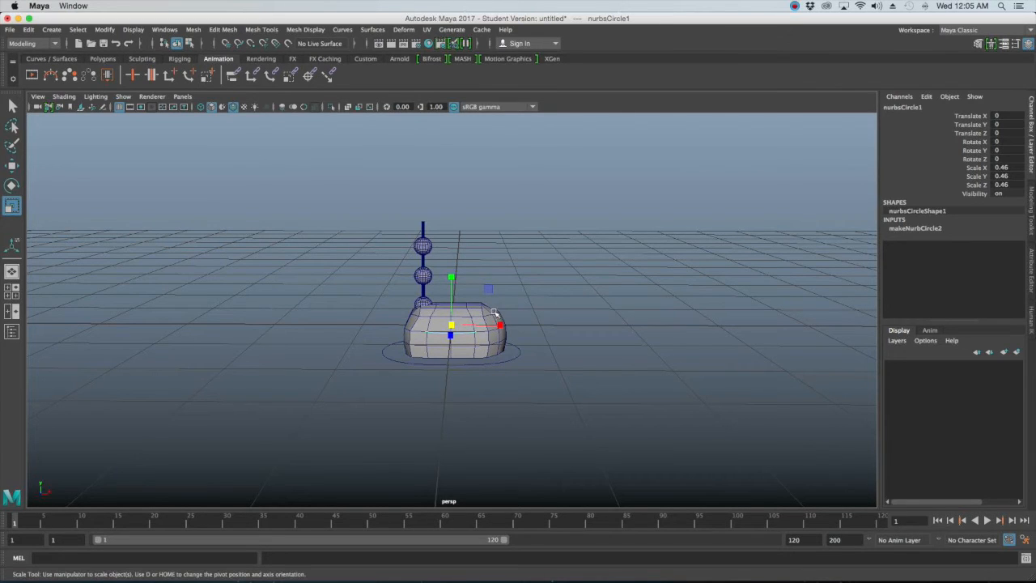
Move the small circle behind the tail end of the body to Translate X of about -1.061 and set its Rotate X to 90
{"action": "key", "text": "w"}
{"action": "left_click_drag", "start_coordinate": [495, 325], "coordinate": [387, 327]}
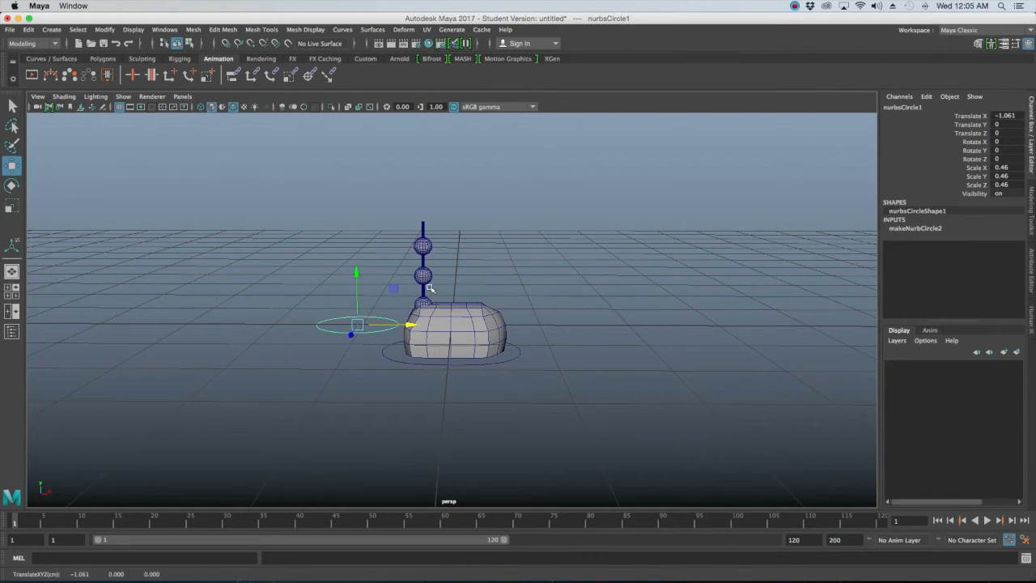
{"action": "scroll", "coordinate": [389, 286], "scroll_direction": "up", "scroll_amount": 3}
{"action": "key", "text": "e"}
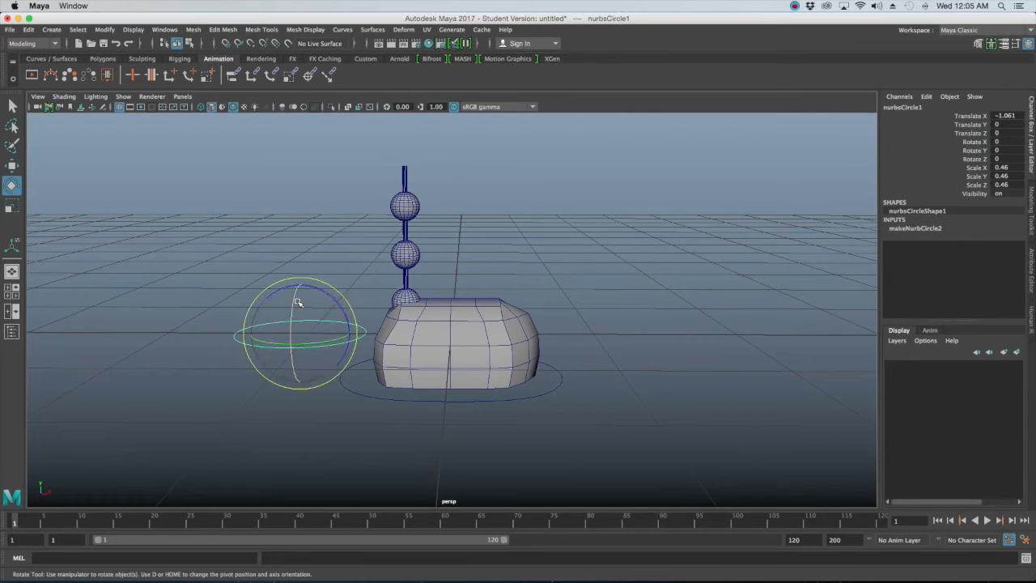
{"action": "left_click_drag", "start_coordinate": [298, 301], "coordinate": [354, 280]}
{"action": "left_click", "coordinate": [1003, 141]}
{"action": "type", "text": "90"}
{"action": "key", "text": "Return"}
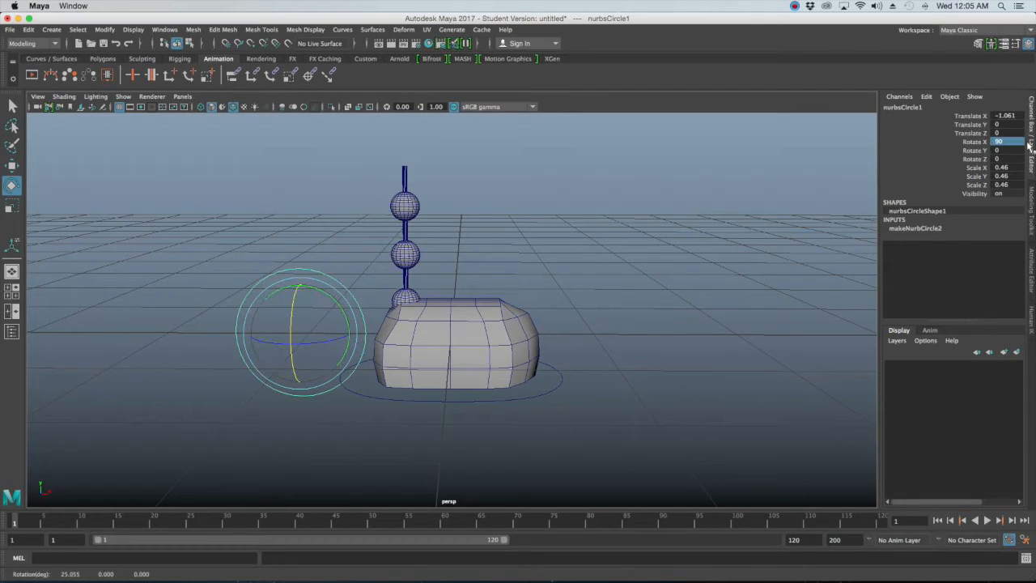
Scale the small circle down uniformly to about 0.177 in the front view
{"action": "left_click_drag", "start_coordinate": [394, 294], "coordinate": [422, 322], "text": "alt"}
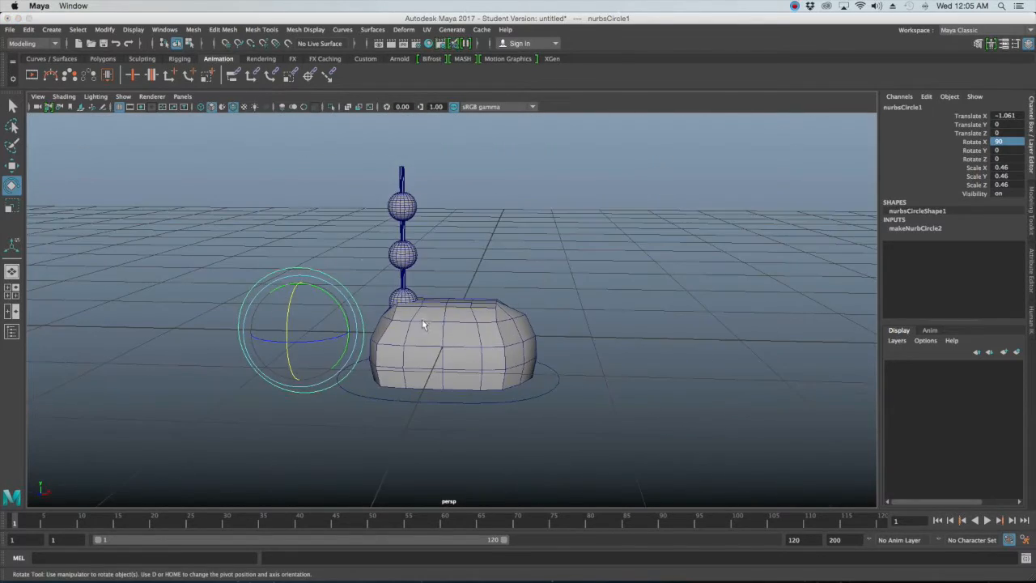
{"action": "key", "text": "space"}
{"action": "key", "text": "space"}
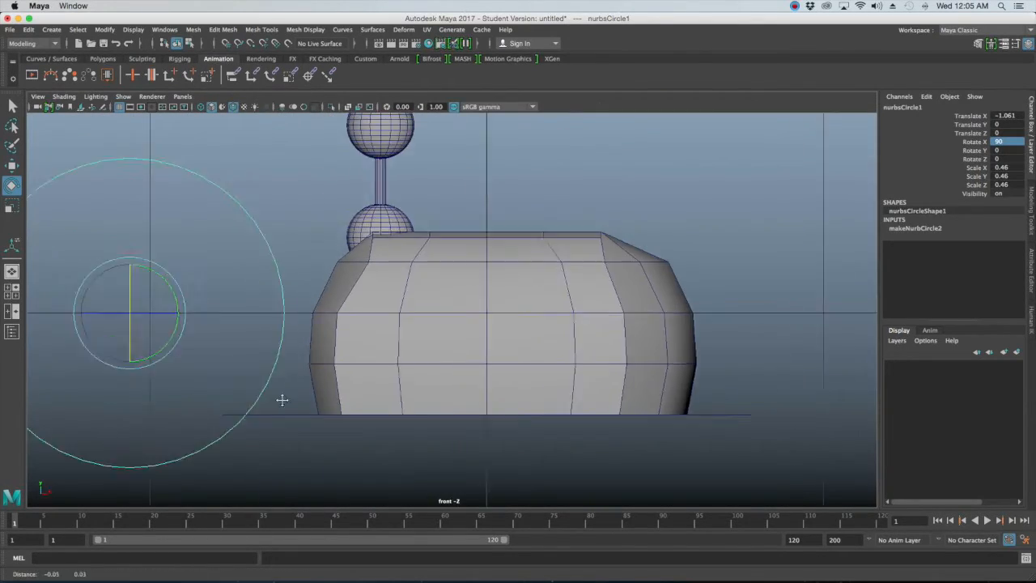
{"action": "middle_click_drag", "start_coordinate": [283, 398], "coordinate": [371, 443], "text": "alt"}
{"action": "scroll", "coordinate": [366, 435], "scroll_direction": "down", "scroll_amount": 5}
{"action": "scroll", "coordinate": [349, 413], "scroll_direction": "up", "scroll_amount": 4}
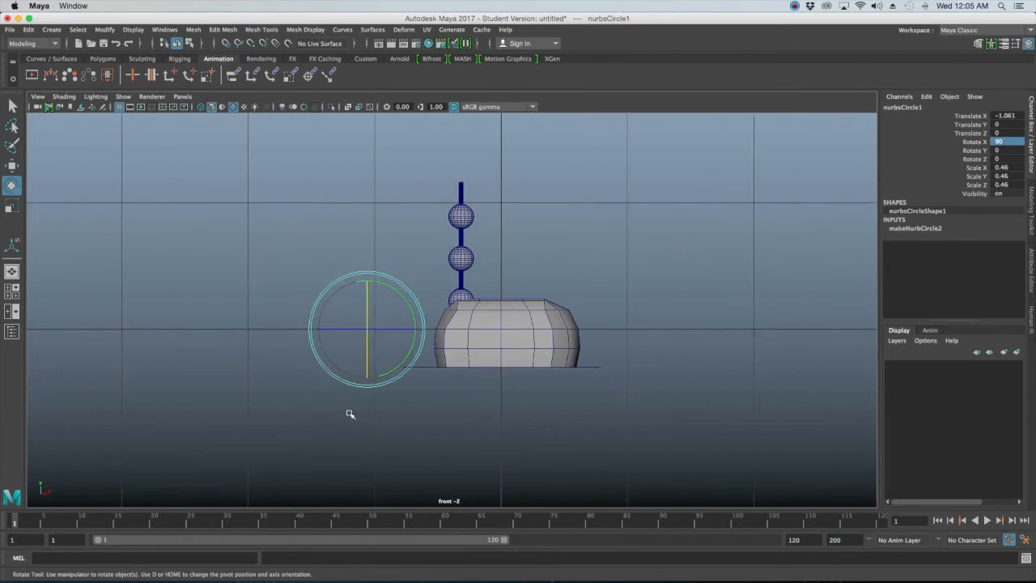
{"action": "middle_click_drag", "start_coordinate": [318, 371], "coordinate": [307, 356], "text": "alt"}
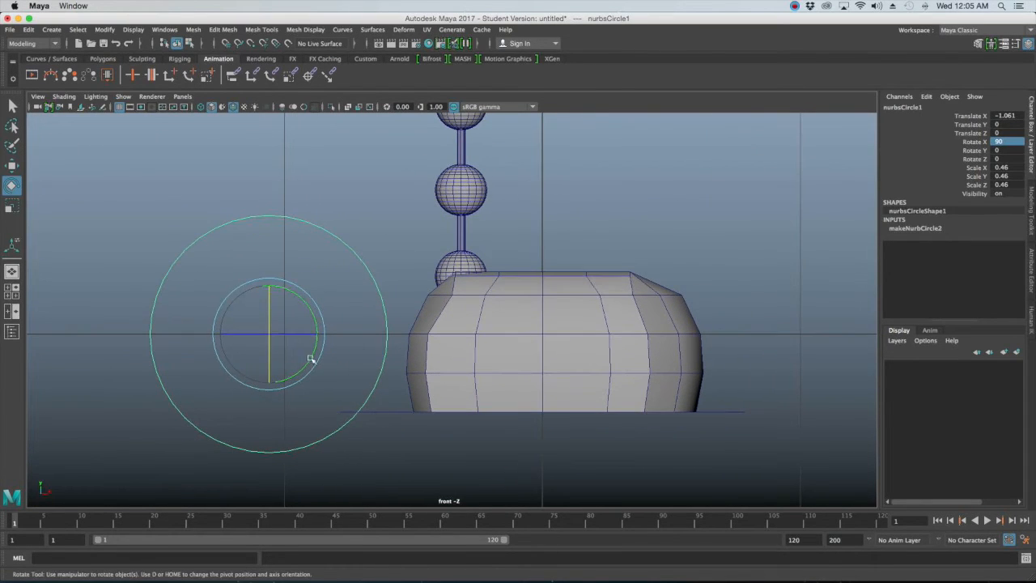
{"action": "key", "text": "r"}
{"action": "left_click_drag", "start_coordinate": [271, 334], "coordinate": [158, 426]}
{"action": "key", "text": "w"}
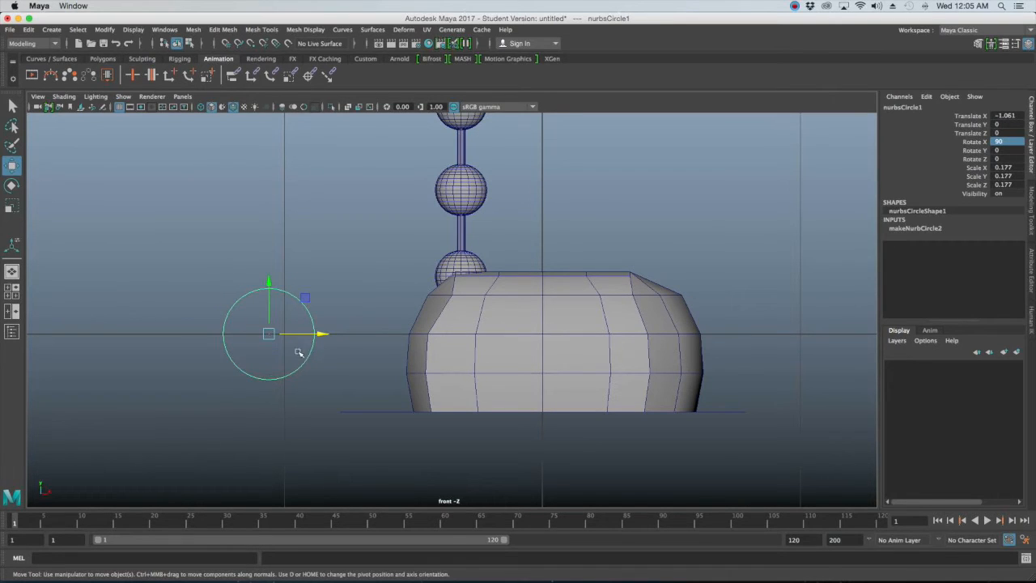
Centre the circle around the lowest tail sphere at Translate X -0.321 and Translate Y 0.222, with a uniform scale of 0.143, and deselect it
{"action": "left_click_drag", "start_coordinate": [269, 333], "coordinate": [448, 283]}
{"action": "key", "text": "r"}
{"action": "key", "text": "w"}
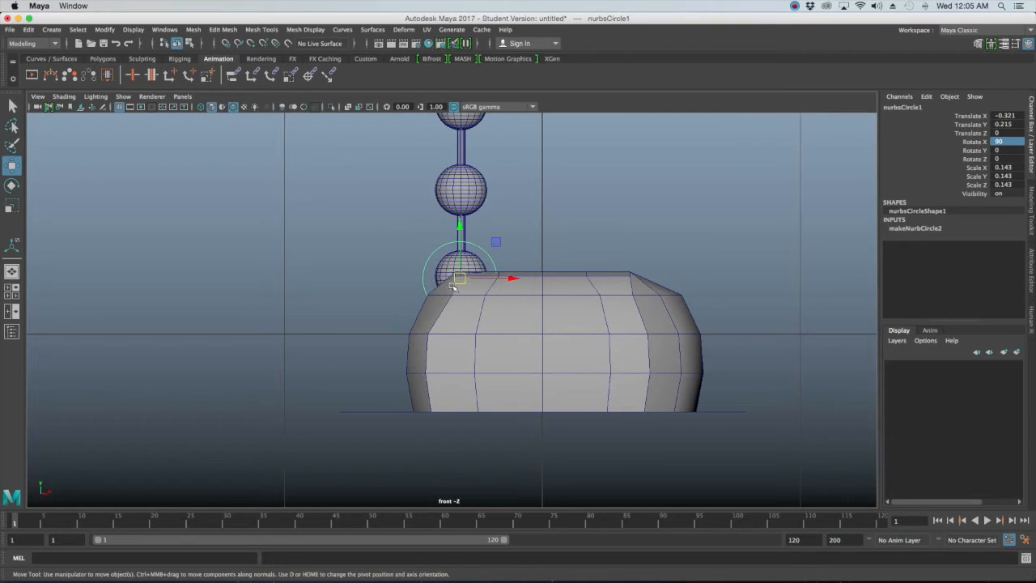
{"action": "left_click", "coordinate": [463, 256]}
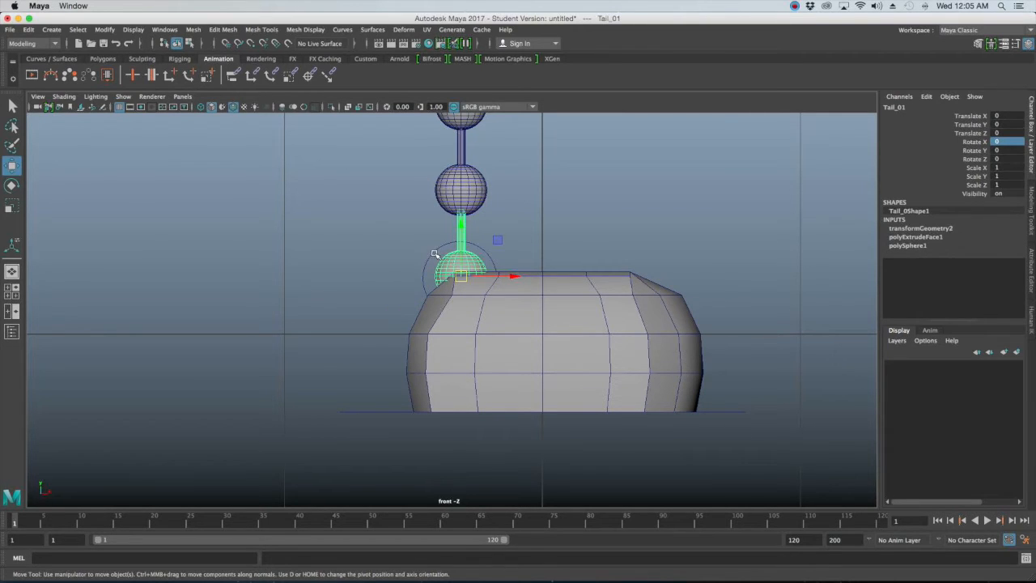
{"action": "left_click", "coordinate": [436, 250]}
{"action": "left_click_drag", "start_coordinate": [457, 253], "coordinate": [458, 255]}
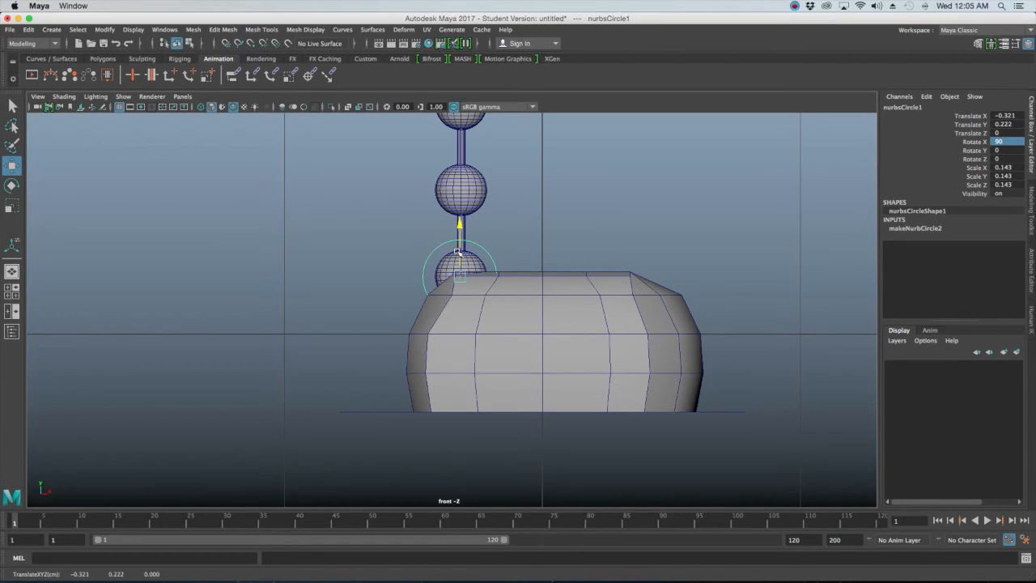
{"action": "left_click", "coordinate": [612, 220]}
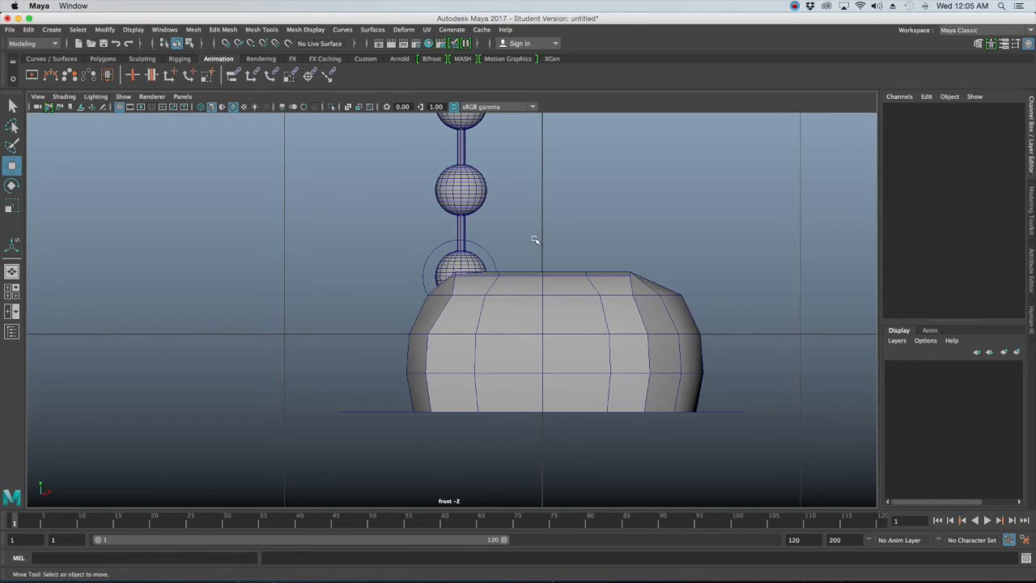
Rename the circle around the lowest tail sphere as TailControl_01, correcting the spelling, and deselect it
{"action": "left_click", "coordinate": [489, 256]}
{"action": "left_click", "coordinate": [907, 107]}
{"action": "type", "text": "TailControl_01"}
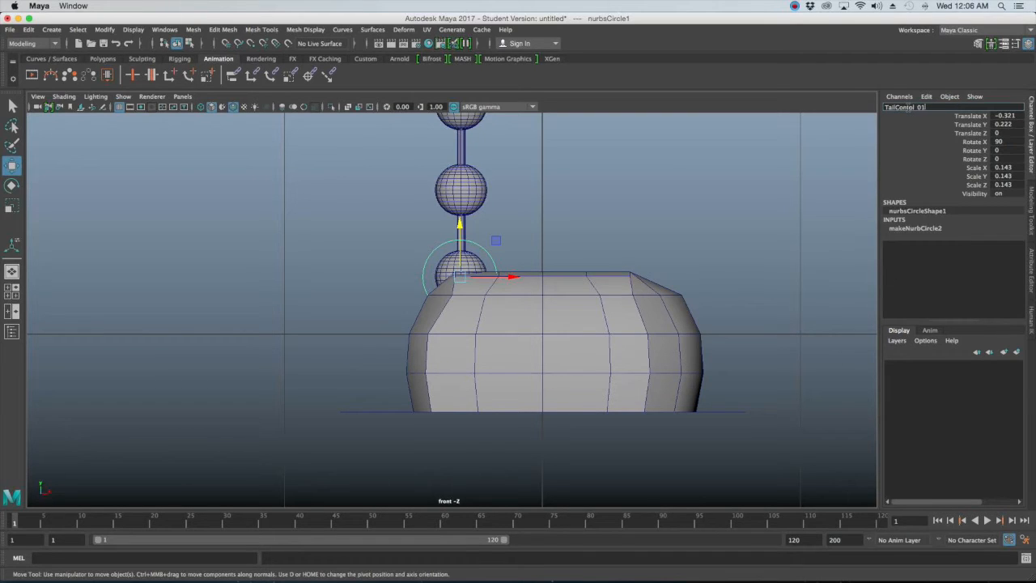
{"action": "key", "text": "Return"}
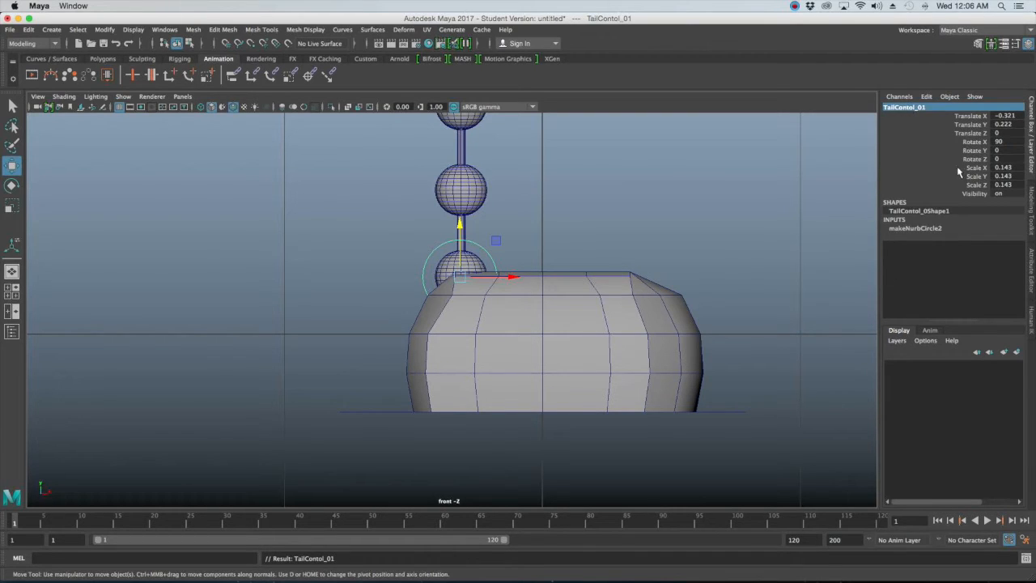
{"action": "left_click", "coordinate": [906, 108]}
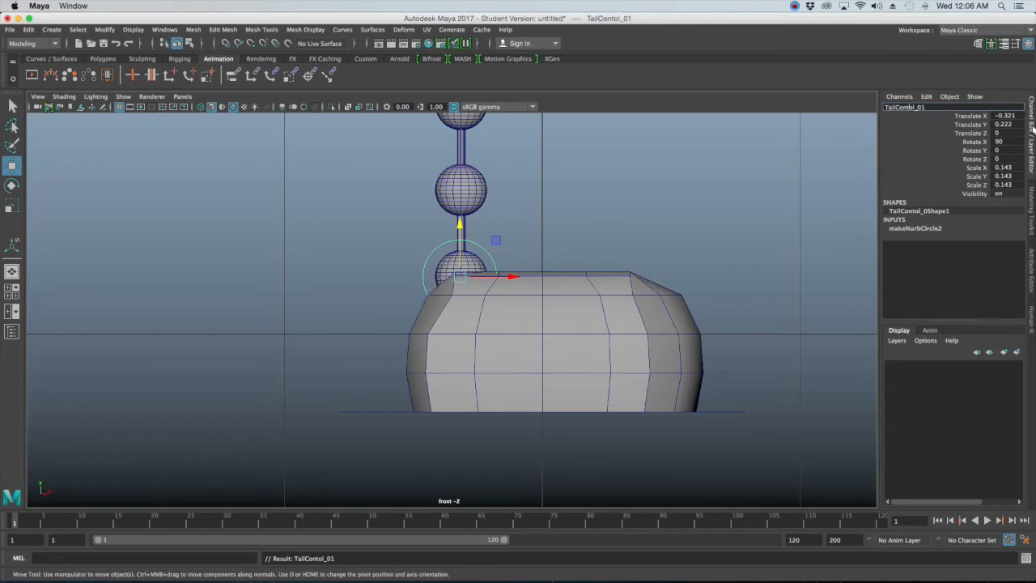
{"action": "left_click", "coordinate": [585, 186]}
Examine the placement of the circle control around the tail base from several angles in the perspective view
{"action": "key", "text": "space"}
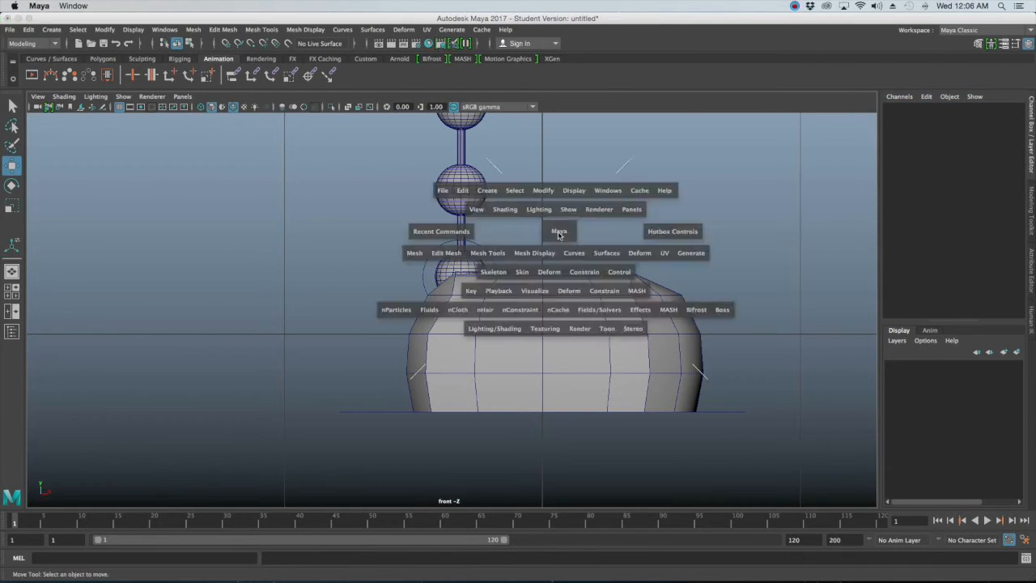
{"action": "key", "text": "space"}
{"action": "left_click_drag", "start_coordinate": [545, 238], "coordinate": [435, 248], "text": "alt"}
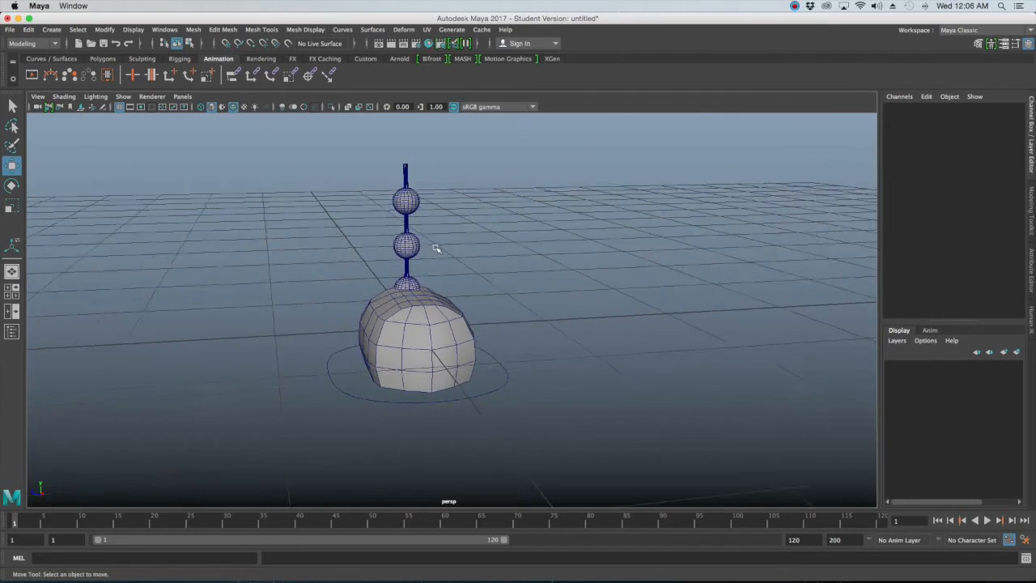
{"action": "scroll", "coordinate": [437, 249], "scroll_direction": "up", "scroll_amount": 5}
{"action": "middle_click_drag", "start_coordinate": [438, 254], "coordinate": [548, 277], "text": "alt"}
{"action": "left_click_drag", "start_coordinate": [548, 277], "coordinate": [516, 273], "text": "alt"}
{"action": "scroll", "coordinate": [515, 273], "scroll_direction": "up", "scroll_amount": 4}
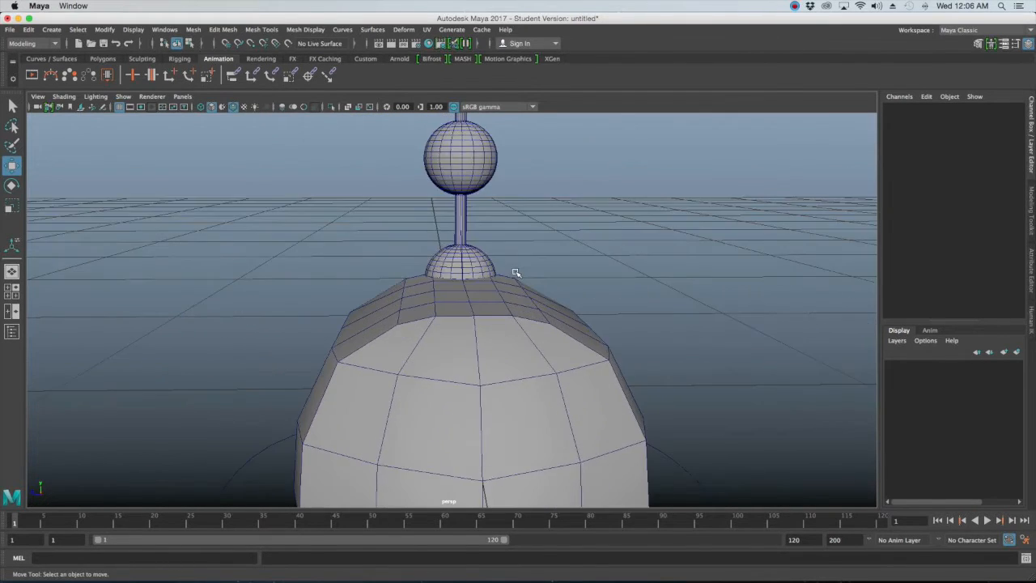
{"action": "scroll", "coordinate": [515, 273], "scroll_direction": "up", "scroll_amount": 3}
{"action": "middle_click_drag", "start_coordinate": [516, 266], "coordinate": [499, 284], "text": "alt"}
{"action": "left_click_drag", "start_coordinate": [499, 284], "coordinate": [494, 278], "text": "alt"}
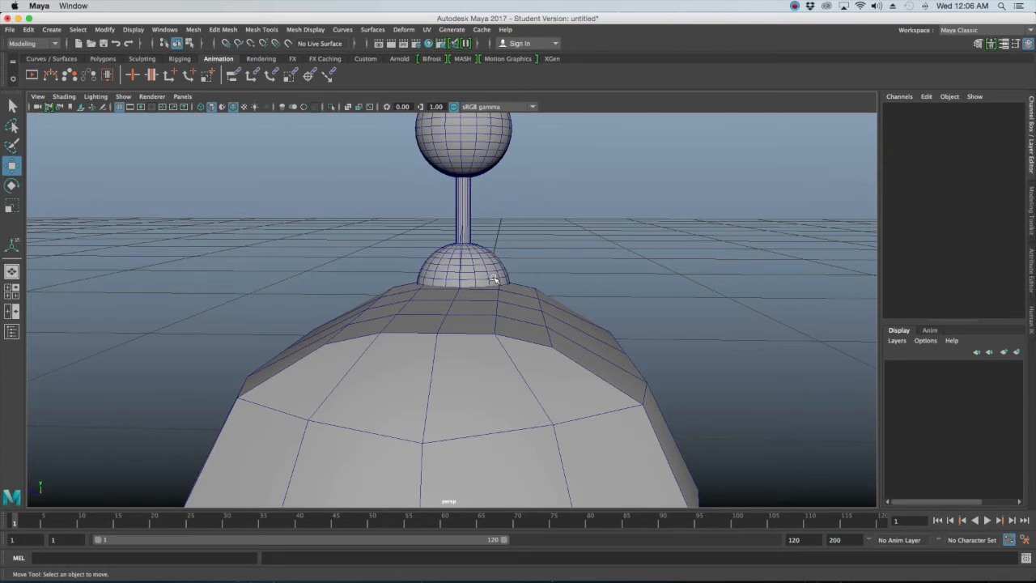
{"action": "scroll", "coordinate": [499, 301], "scroll_direction": "down", "scroll_amount": 8}
{"action": "left_click_drag", "start_coordinate": [546, 302], "coordinate": [439, 301], "text": "alt"}
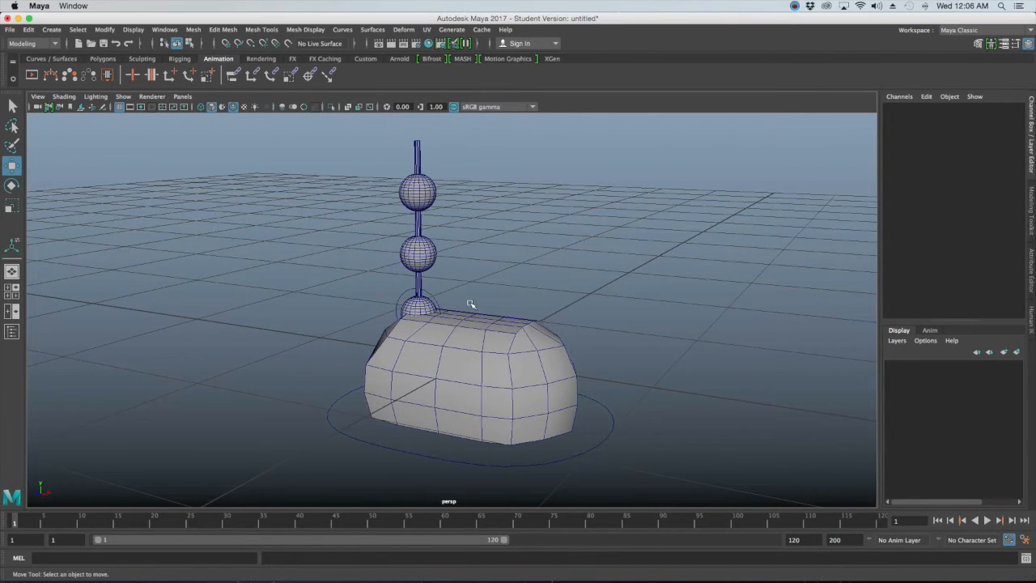
{"action": "left_click_drag", "start_coordinate": [455, 303], "coordinate": [483, 301], "text": "alt"}
Duplicate TailControl_01 twice in the front view, centring the copies on the second and third tail spheres, with the uppermost at Translate Y 0.892
{"action": "key", "text": "space"}
{"action": "key", "text": "space"}
{"action": "middle_click_drag", "start_coordinate": [340, 343], "coordinate": [323, 455], "text": "alt"}
{"action": "left_click", "coordinate": [451, 367]}
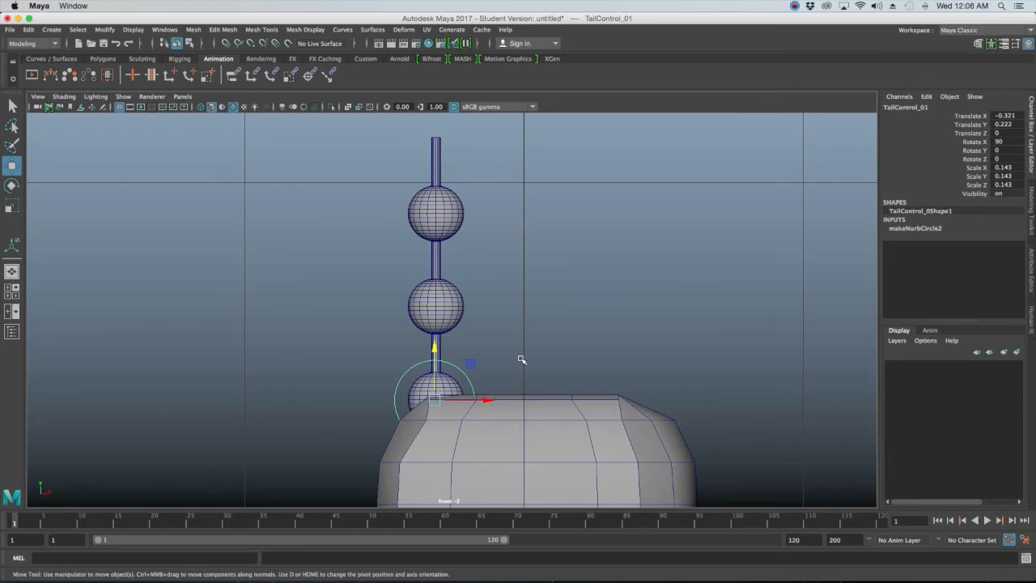
{"action": "middle_click_drag", "start_coordinate": [521, 360], "coordinate": [437, 327], "text": "alt"}
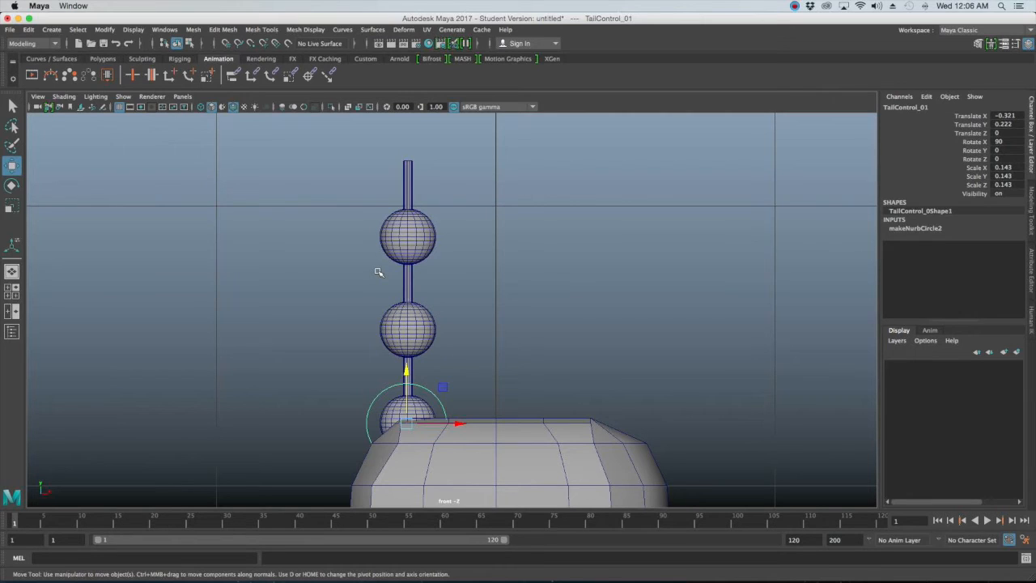
{"action": "key", "text": "ctrl+d"}
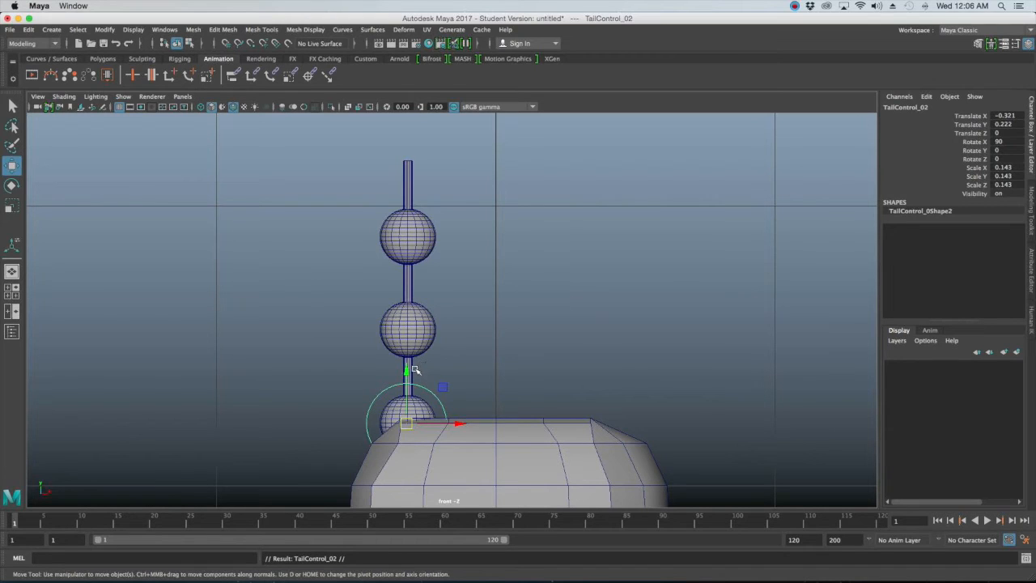
{"action": "left_click_drag", "start_coordinate": [407, 372], "coordinate": [420, 186]}
{"action": "key", "text": "ctrl+d"}
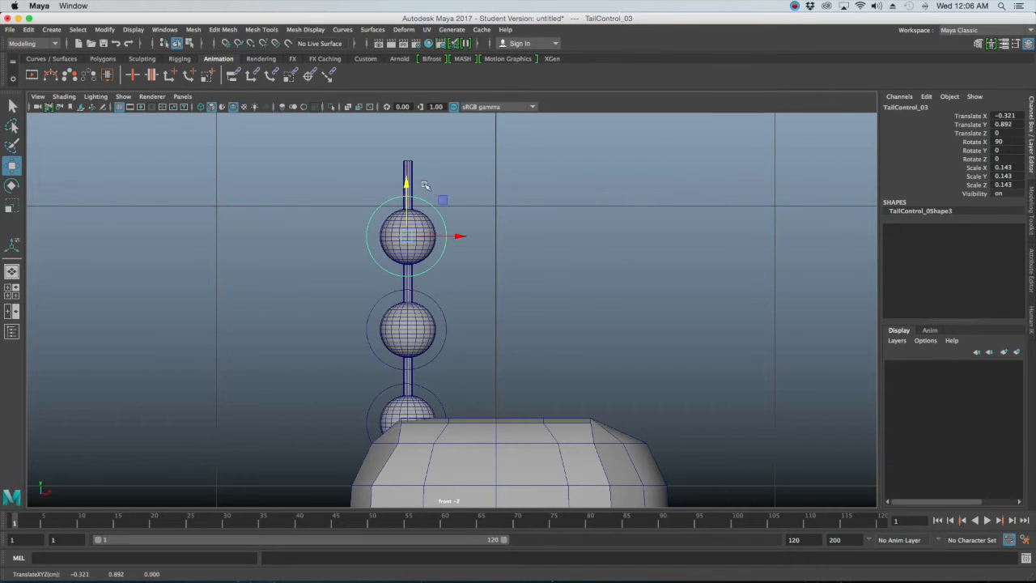
{"action": "left_click", "coordinate": [518, 252]}
Open the Outliner over the perspective view, make its window taller and narrower, and expand the Geo group
{"action": "key", "text": "space"}
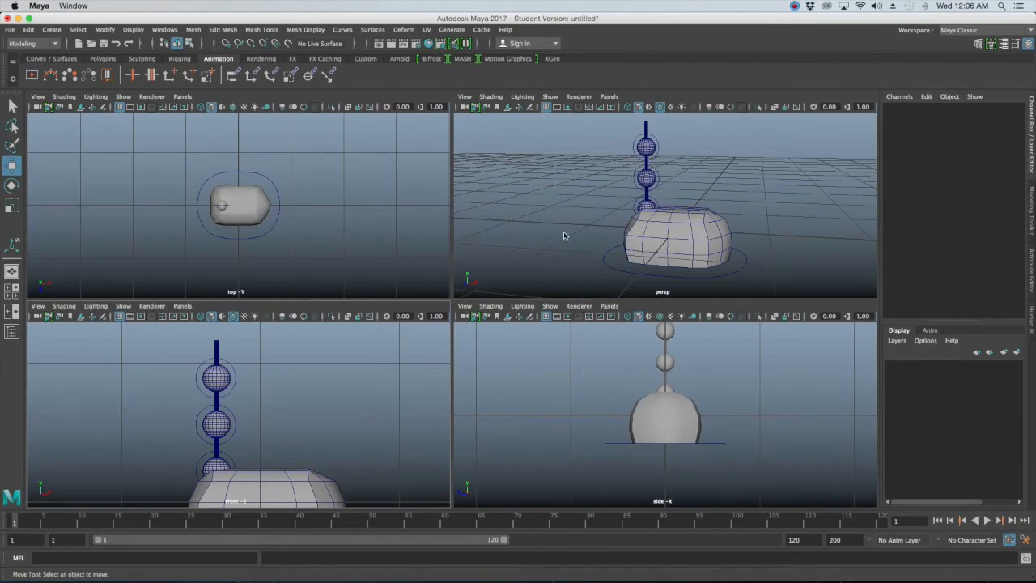
{"action": "key", "text": "space"}
{"action": "left_click_drag", "start_coordinate": [601, 324], "coordinate": [567, 321], "text": "alt"}
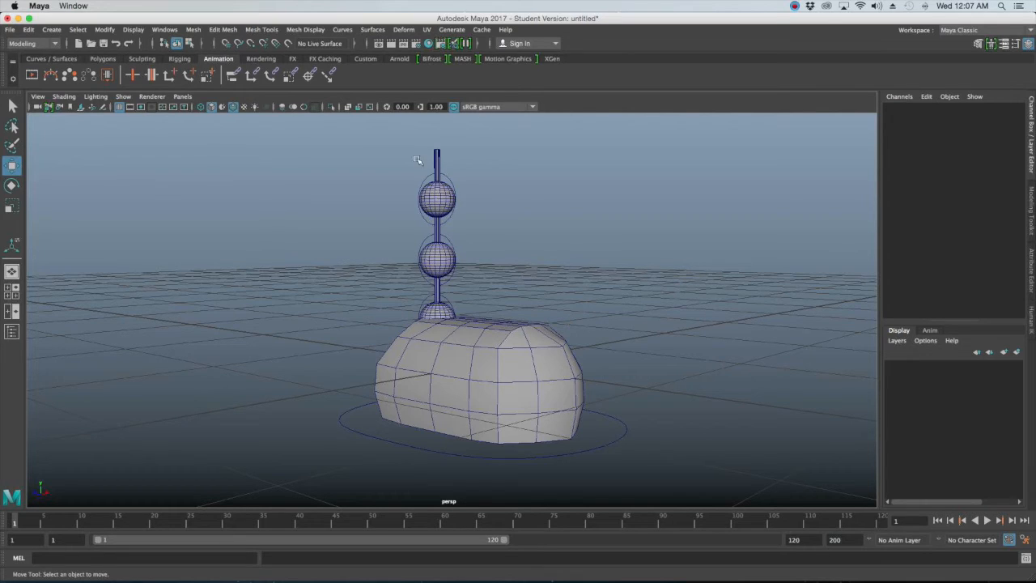
{"action": "left_click", "coordinate": [164, 29]}
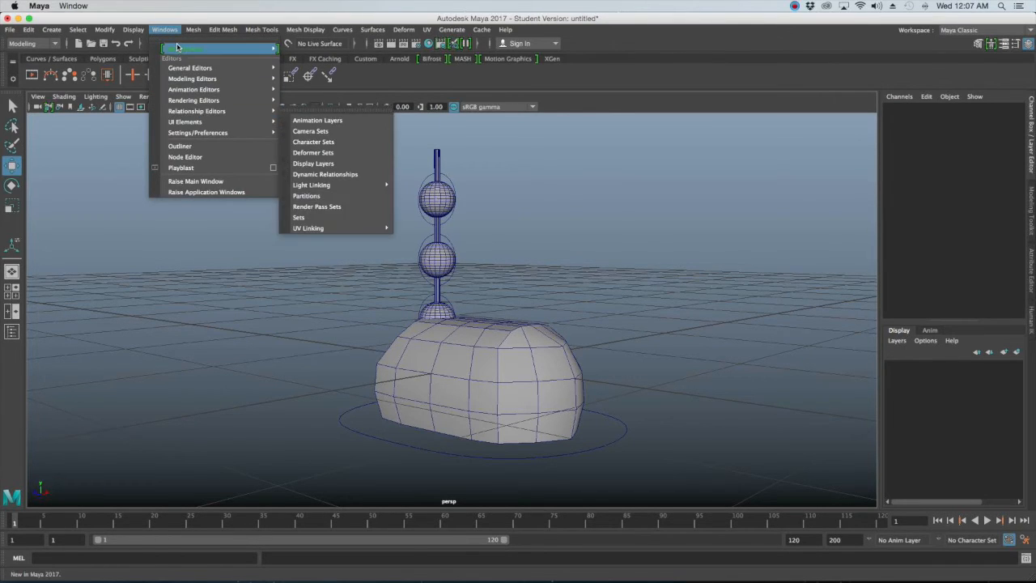
{"action": "left_click", "coordinate": [191, 149]}
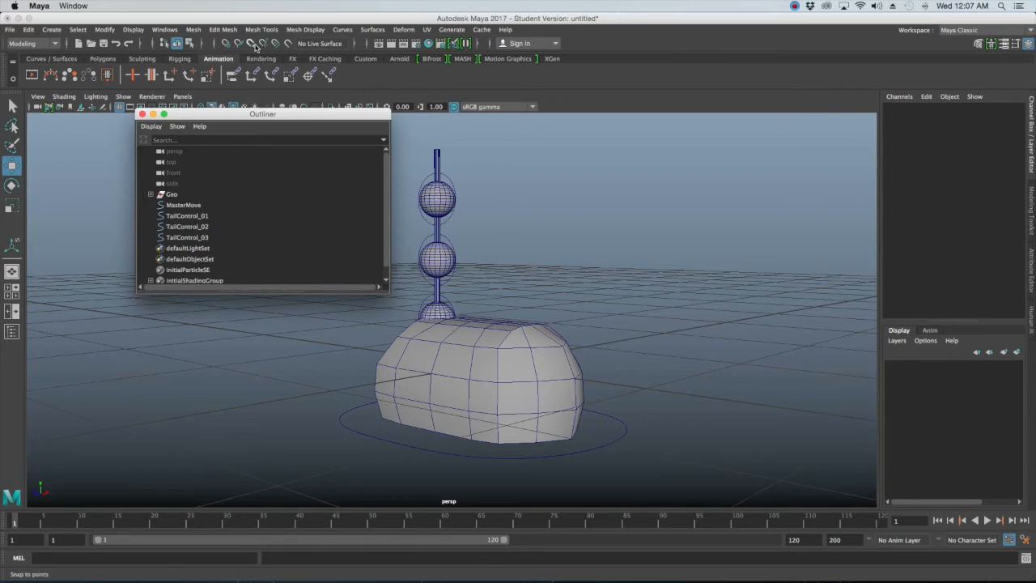
{"action": "left_click_drag", "start_coordinate": [264, 118], "coordinate": [197, 57]}
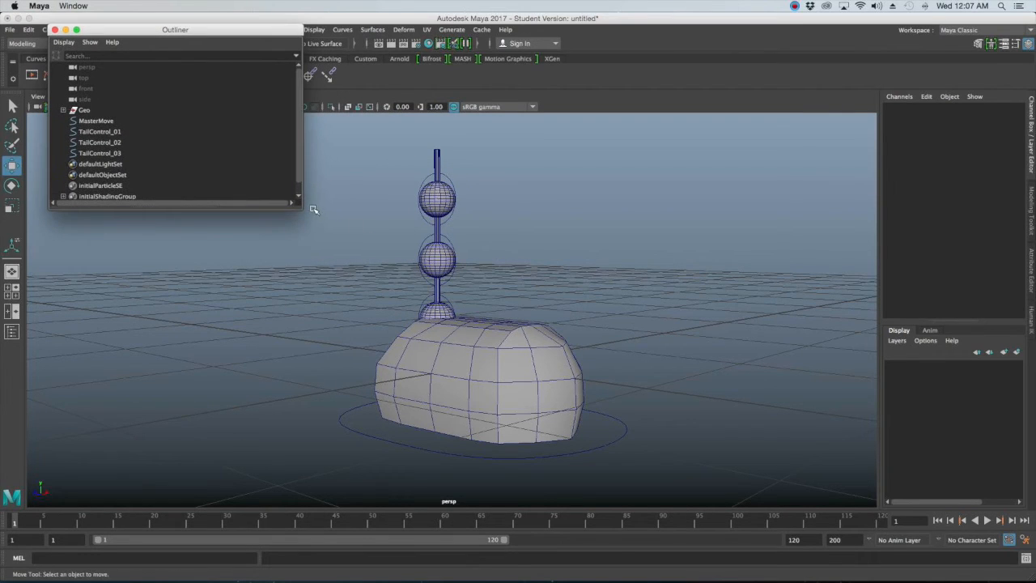
{"action": "left_click_drag", "start_coordinate": [302, 209], "coordinate": [256, 439]}
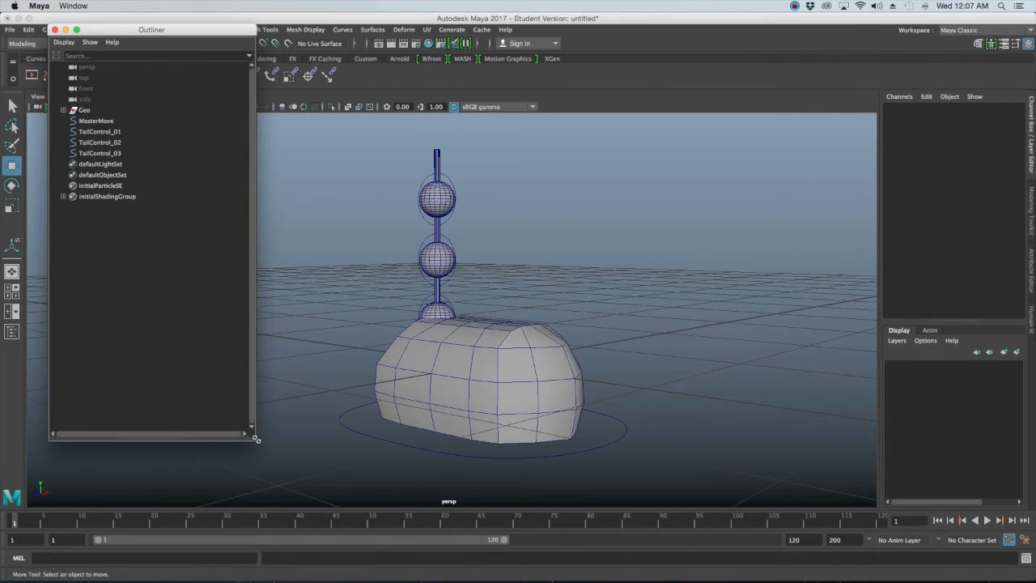
{"action": "left_click", "coordinate": [63, 110]}
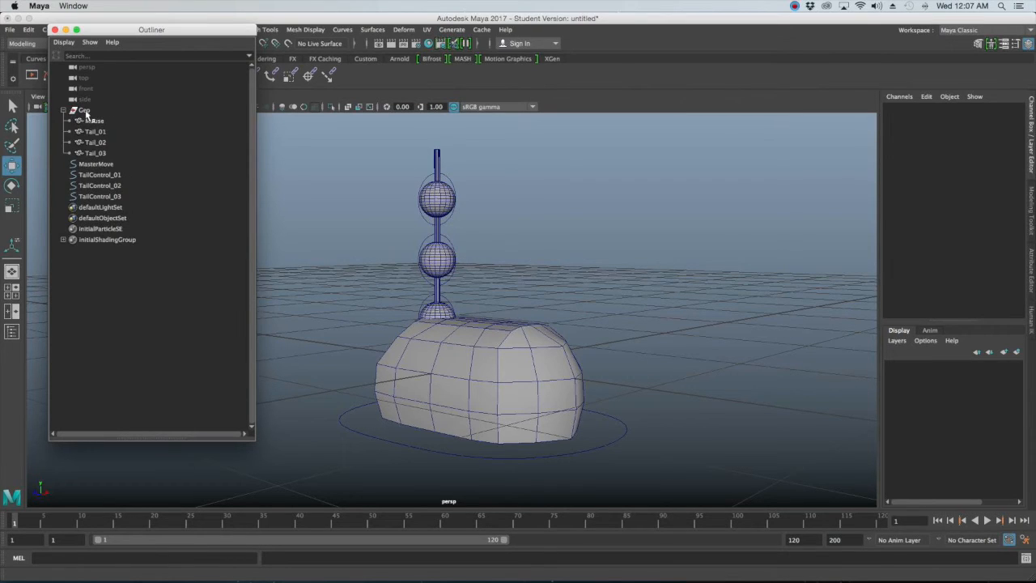
Group MasterMove and the three TailControl curves, name the group Controls, and check its contents
{"action": "left_click", "coordinate": [112, 166]}
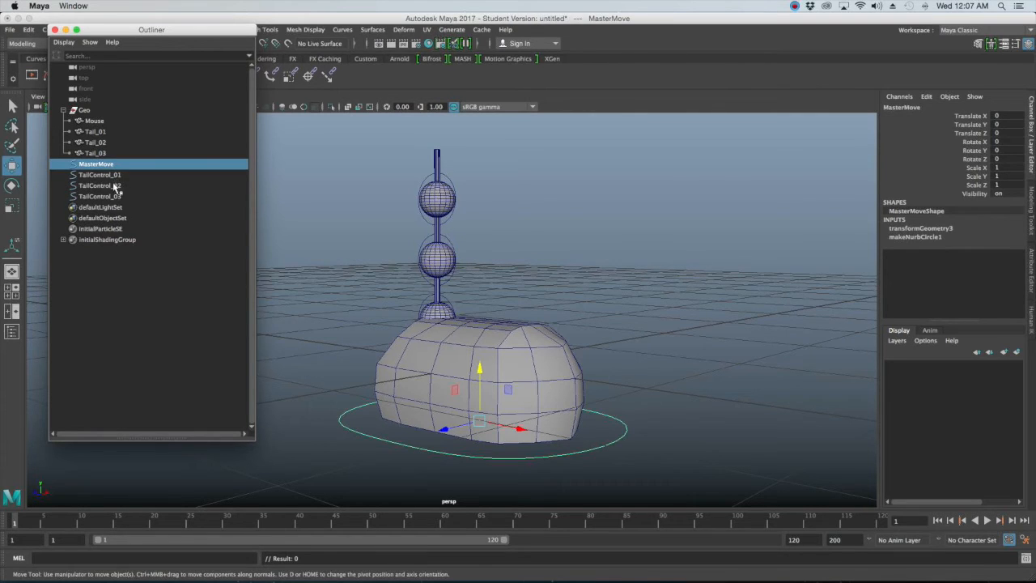
{"action": "left_click", "coordinate": [110, 197], "text": "shift"}
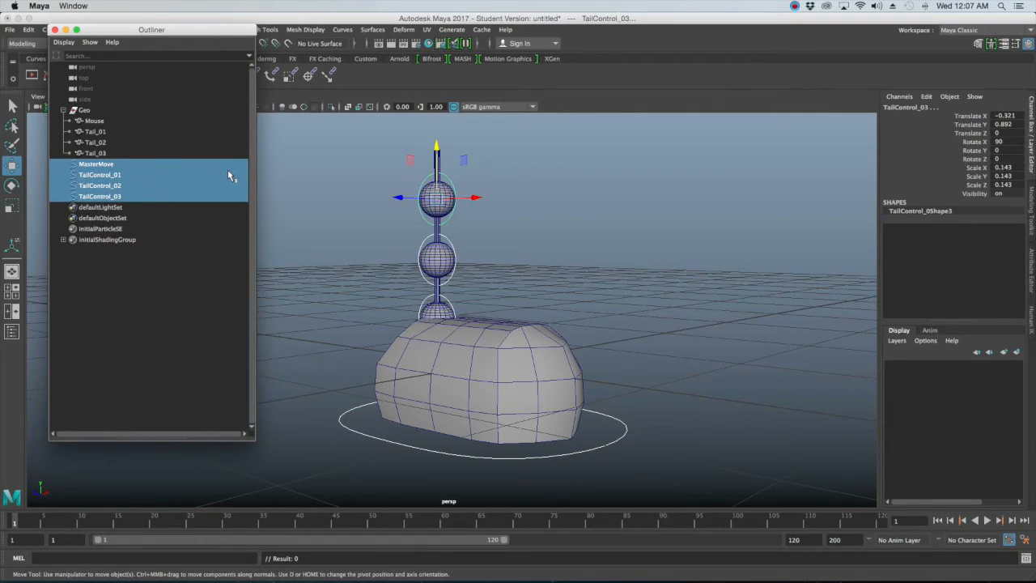
{"action": "key", "text": "ctrl+g"}
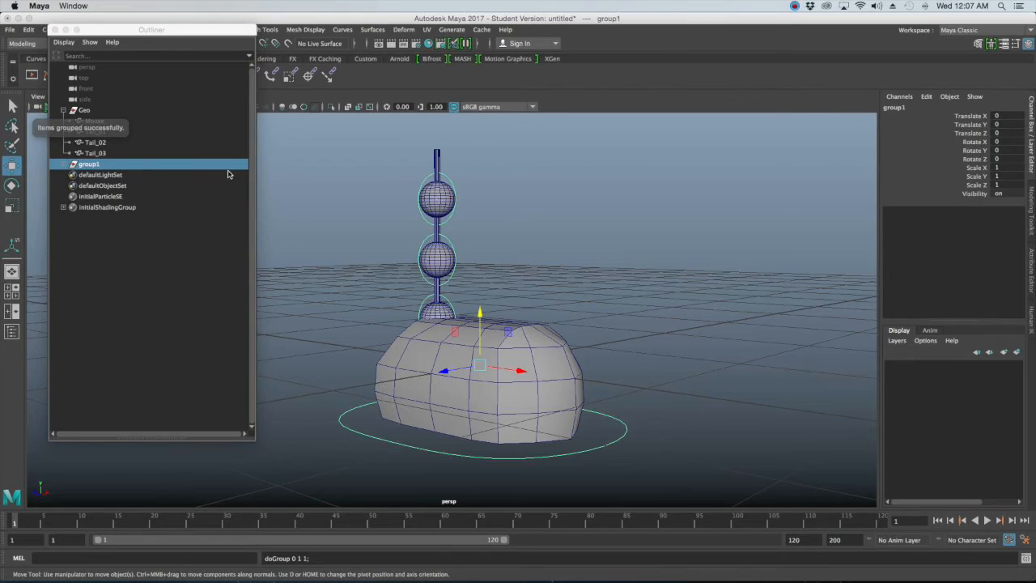
{"action": "double_click", "coordinate": [87, 165]}
{"action": "type", "text": "C"}
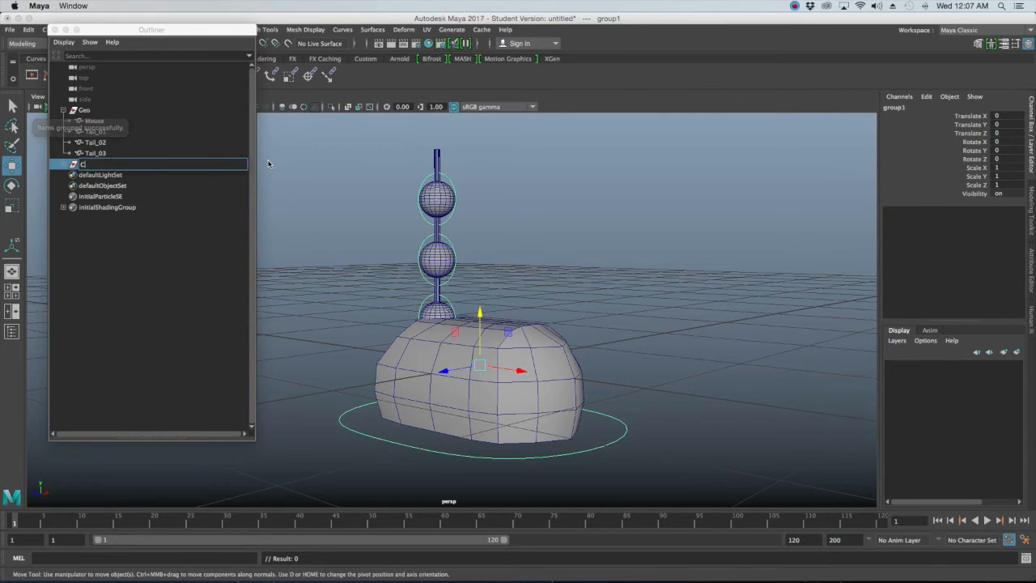
{"action": "type", "text": "ontrols"}
{"action": "key", "text": "Return"}
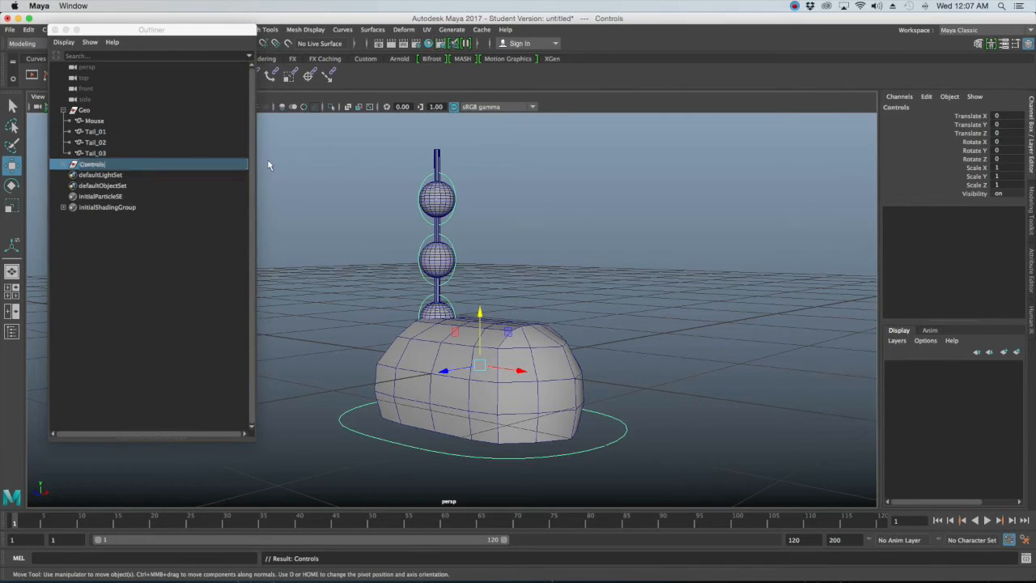
{"action": "left_click", "coordinate": [65, 166]}
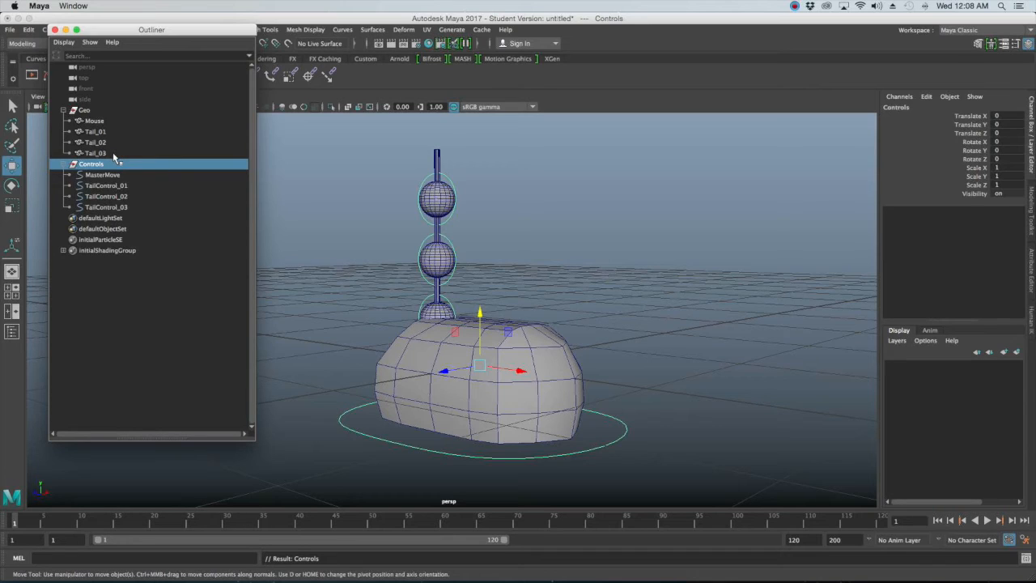
{"action": "left_click", "coordinate": [64, 164]}
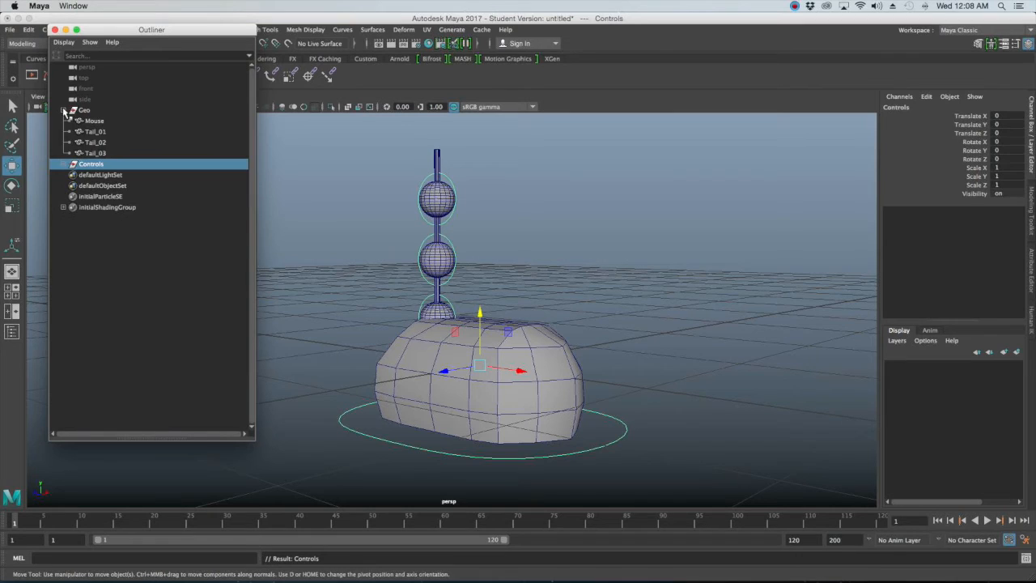
Group Geo and Controls together, name the new group Mouse, and expand the Controls and Geo groups inside it
{"action": "left_click", "coordinate": [64, 110]}
{"action": "left_click", "coordinate": [125, 189]}
{"action": "left_click", "coordinate": [105, 123]}
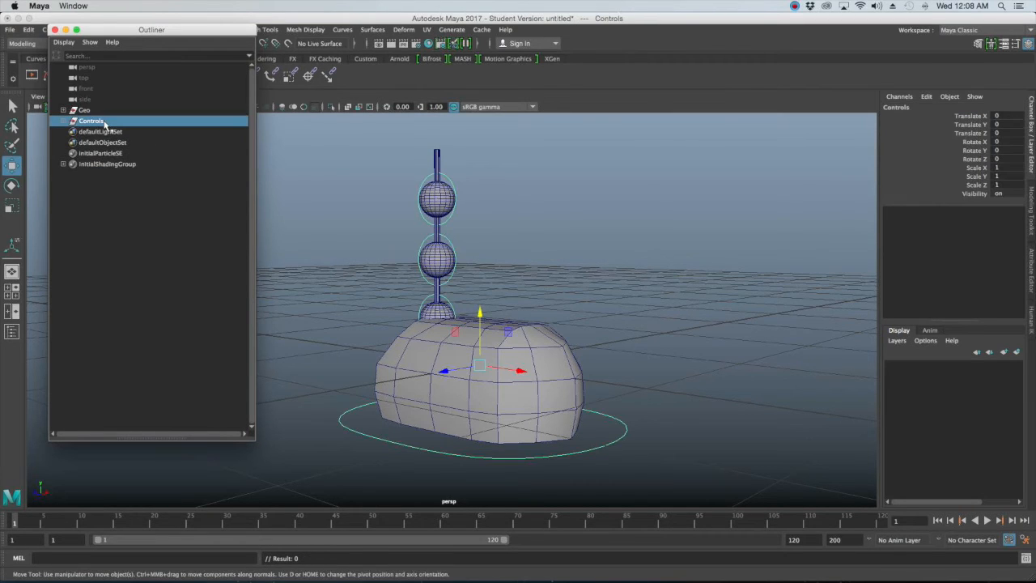
{"action": "left_click", "coordinate": [94, 111], "text": "ctrl"}
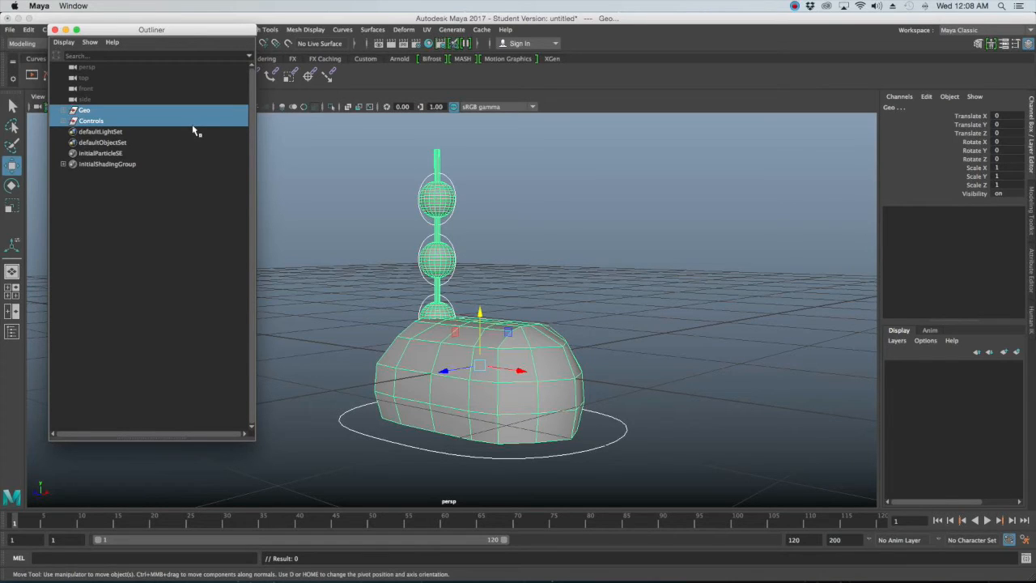
{"action": "key", "text": "super+g"}
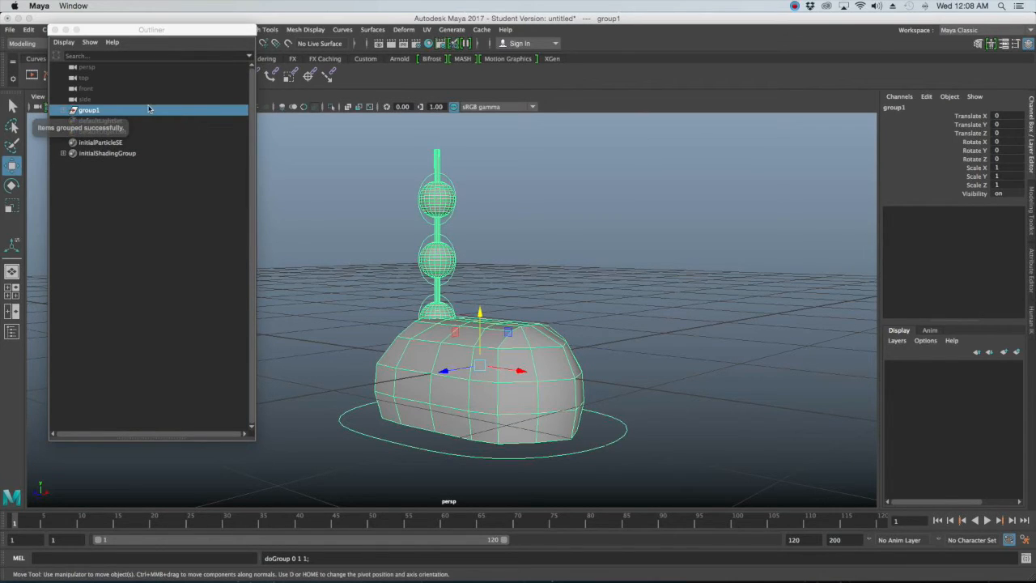
{"action": "left_click", "coordinate": [65, 110]}
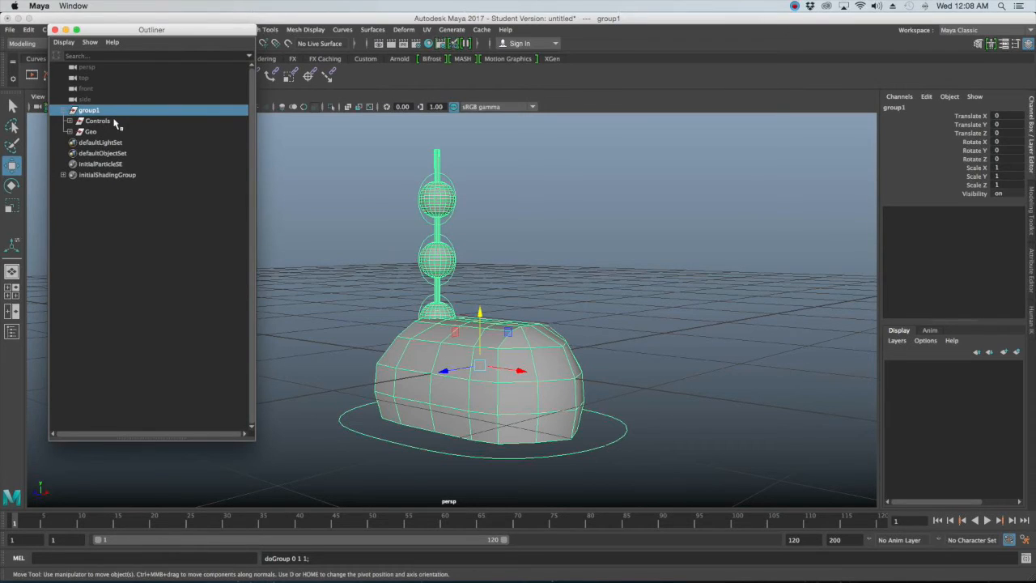
{"action": "double_click", "coordinate": [95, 114]}
{"action": "type", "text": "MM"}
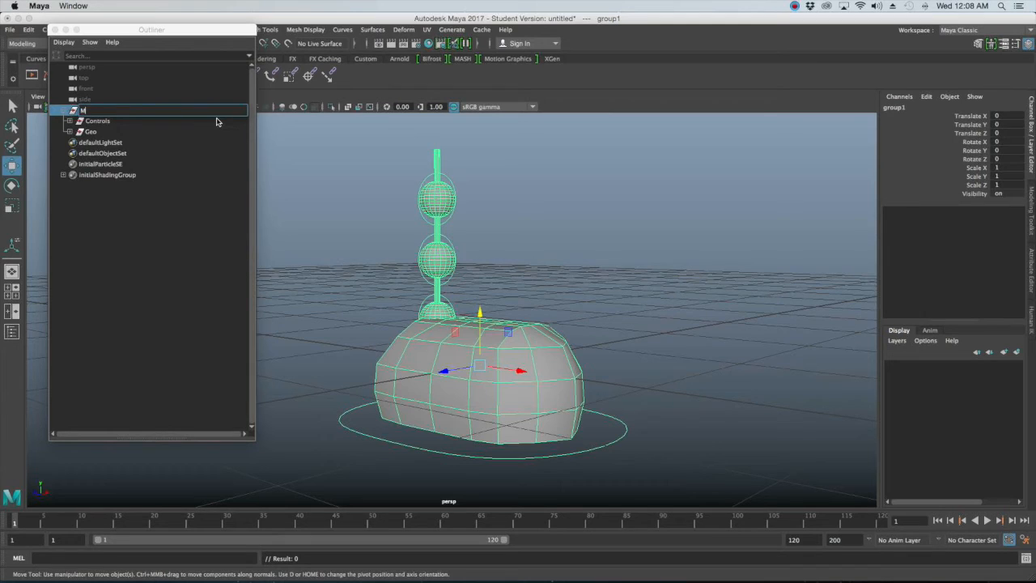
{"action": "key", "text": "Return"}
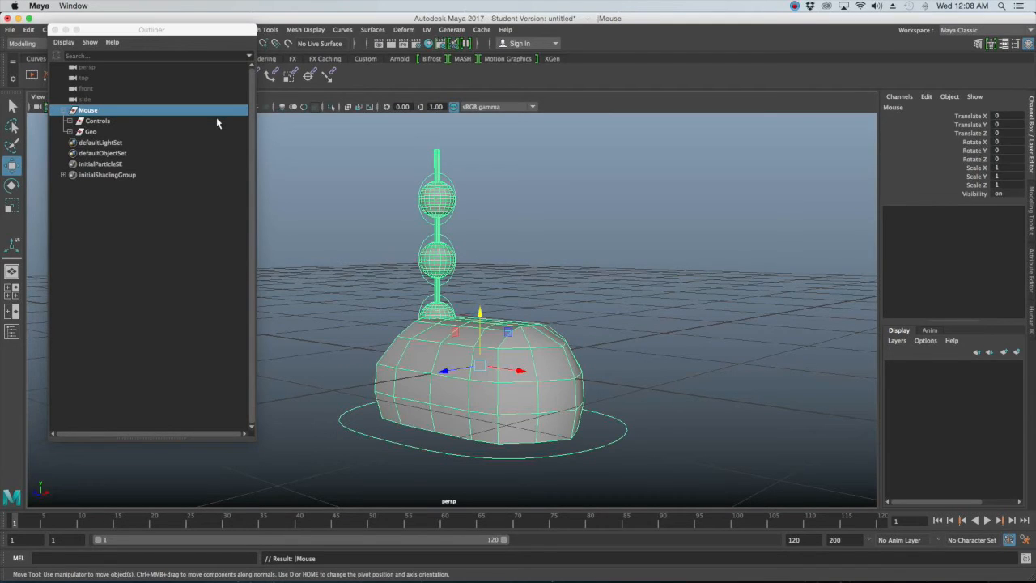
{"action": "left_click", "coordinate": [70, 120]}
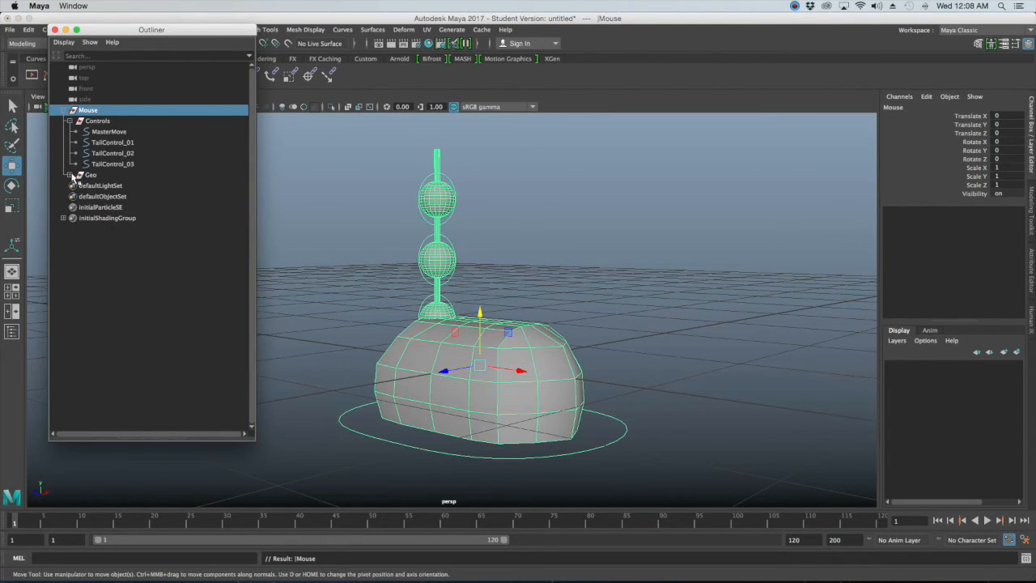
{"action": "left_click", "coordinate": [69, 175]}
{"action": "left_click", "coordinate": [154, 323]}
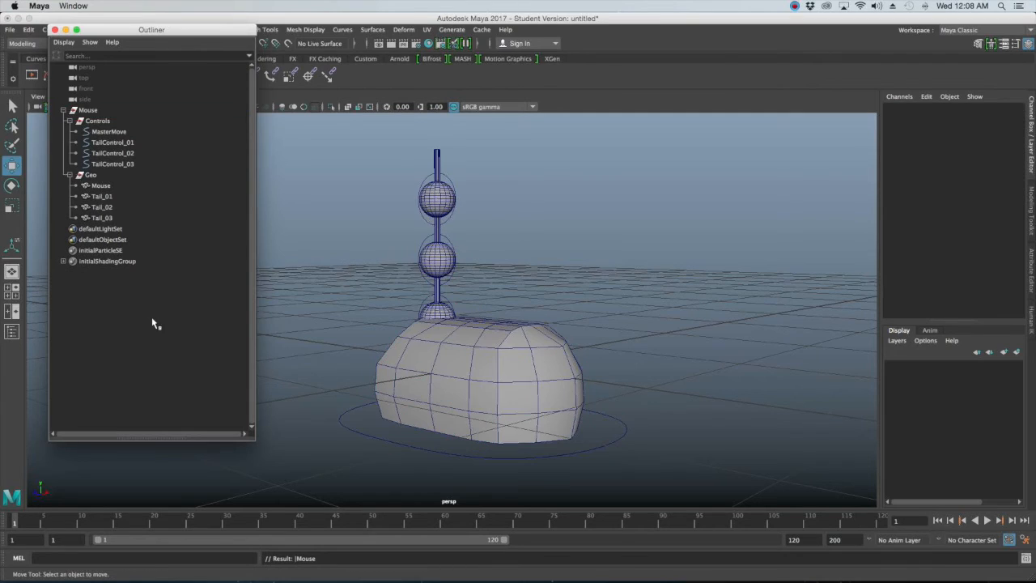
Parent TailControl_01 under MasterMove in the Outliner and expand MasterMove
{"action": "left_click", "coordinate": [108, 132]}
{"action": "left_click", "coordinate": [109, 143]}
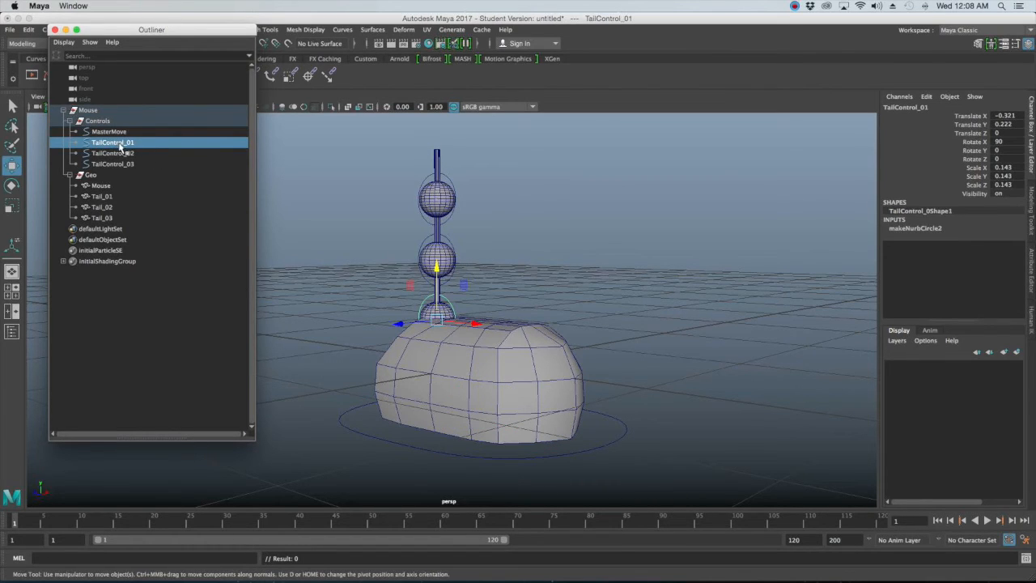
{"action": "left_click_drag", "start_coordinate": [113, 146], "coordinate": [110, 133]}
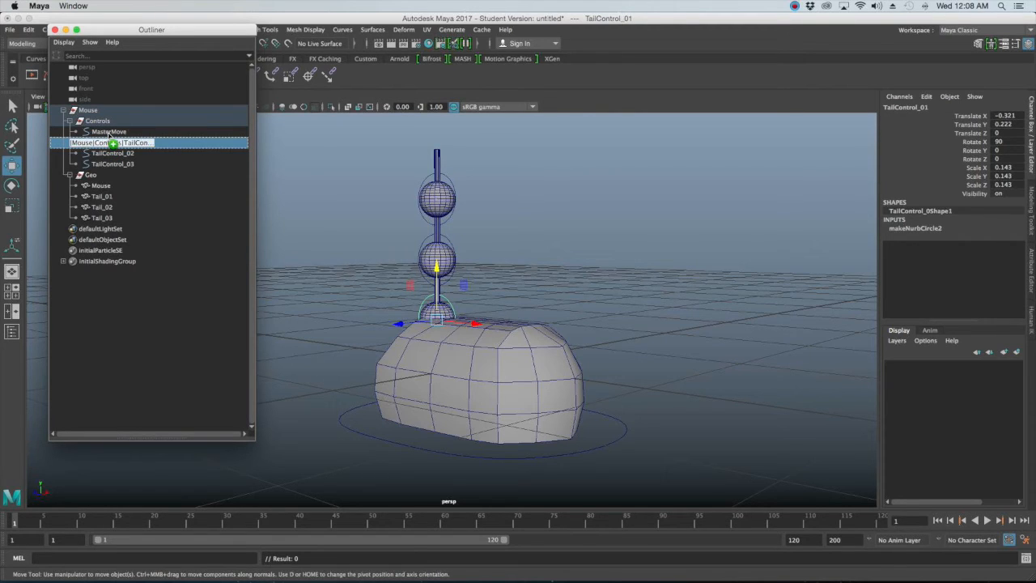
{"action": "left_click_drag", "start_coordinate": [110, 133], "coordinate": [111, 133]}
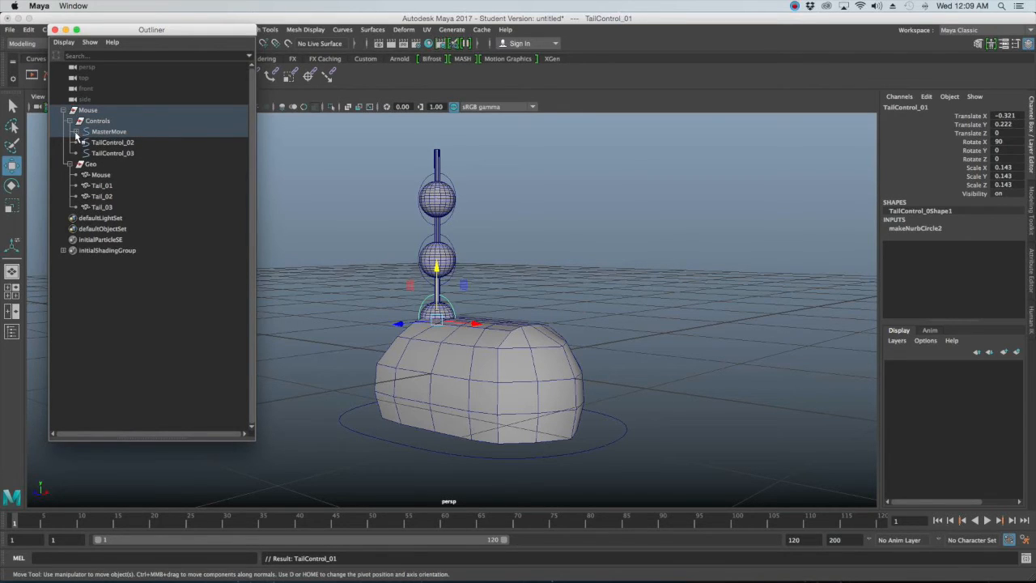
{"action": "left_click", "coordinate": [78, 136]}
Parent TailControl_02 under TailControl_01 and TailControl_03 under TailControl_02 to complete the control chain
{"action": "left_click", "coordinate": [128, 154]}
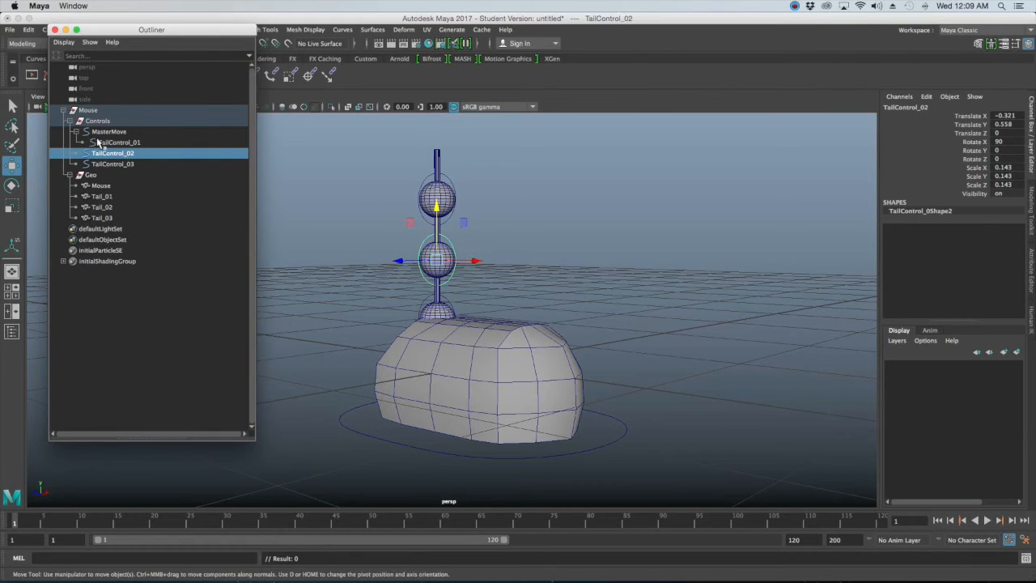
{"action": "left_click_drag", "start_coordinate": [103, 159], "coordinate": [116, 146]}
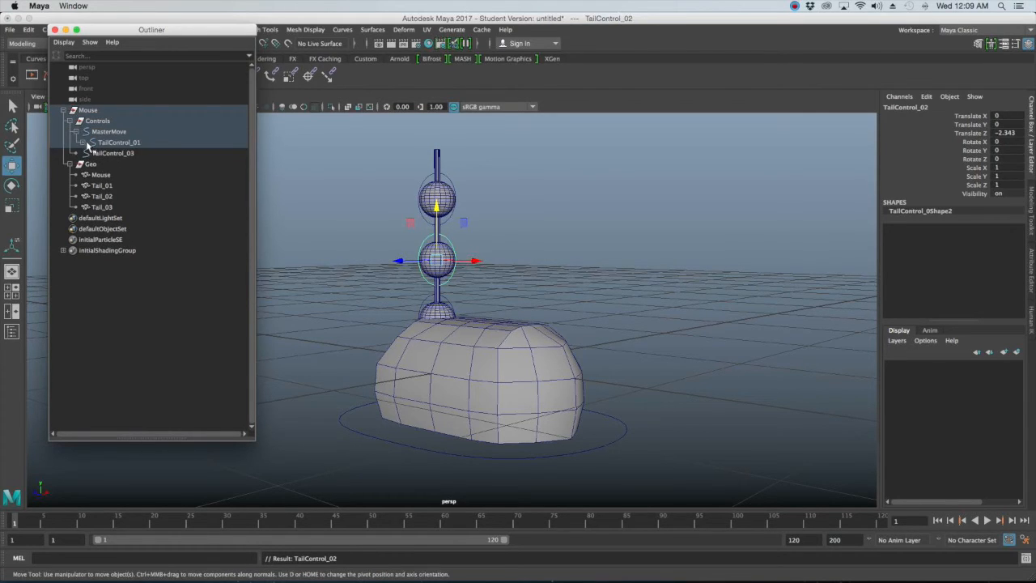
{"action": "left_click", "coordinate": [104, 165]}
{"action": "left_click_drag", "start_coordinate": [104, 168], "coordinate": [123, 157]}
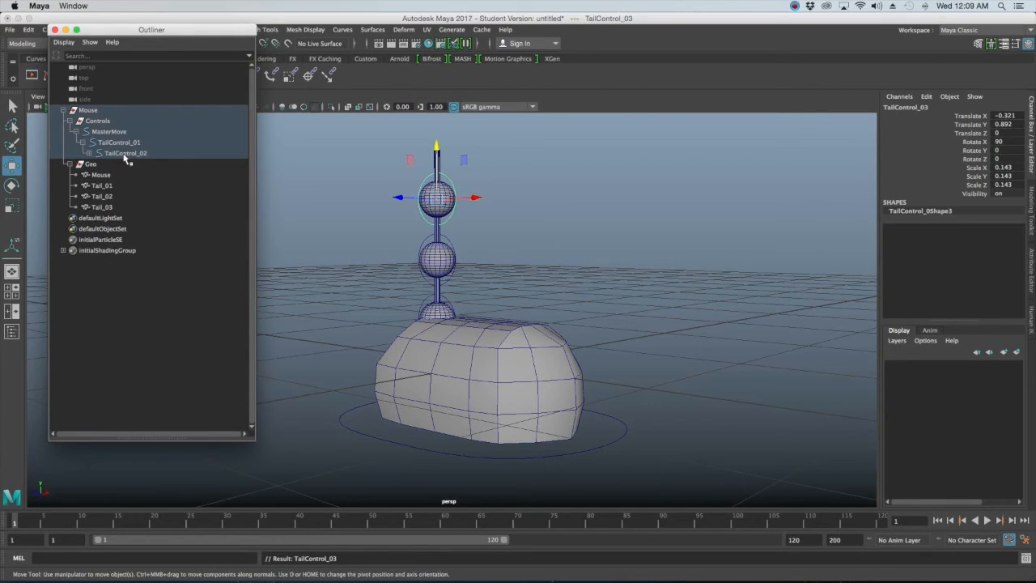
{"action": "left_click", "coordinate": [142, 303]}
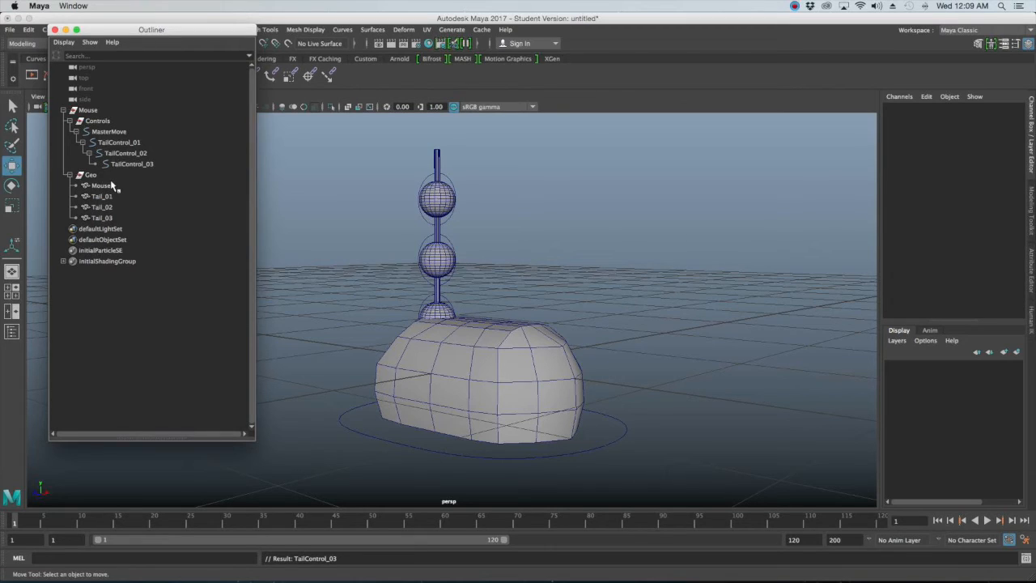
Test the control hierarchy by rotating TailControl_01 at the tail base, undoing each rotation
{"action": "left_click", "coordinate": [449, 301]}
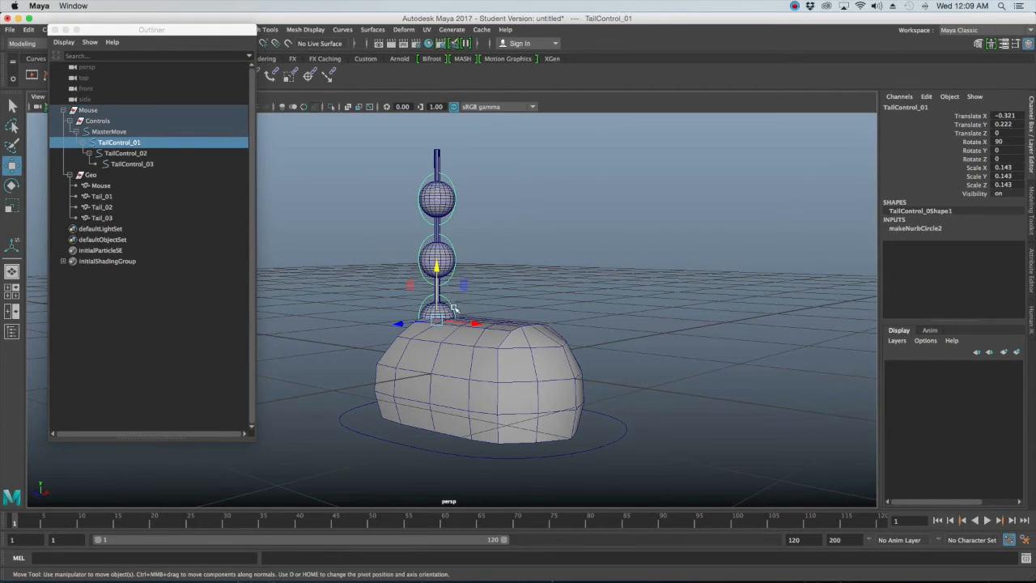
{"action": "left_click", "coordinate": [469, 301]}
{"action": "left_click", "coordinate": [447, 302]}
{"action": "left_click_drag", "start_coordinate": [447, 302], "coordinate": [466, 302], "text": "alt"}
{"action": "scroll", "coordinate": [463, 304], "scroll_direction": "up", "scroll_amount": 4}
{"action": "middle_click_drag", "start_coordinate": [463, 305], "coordinate": [492, 386], "text": "alt"}
{"action": "scroll", "coordinate": [489, 385], "scroll_direction": "up", "scroll_amount": 3}
{"action": "key", "text": "e"}
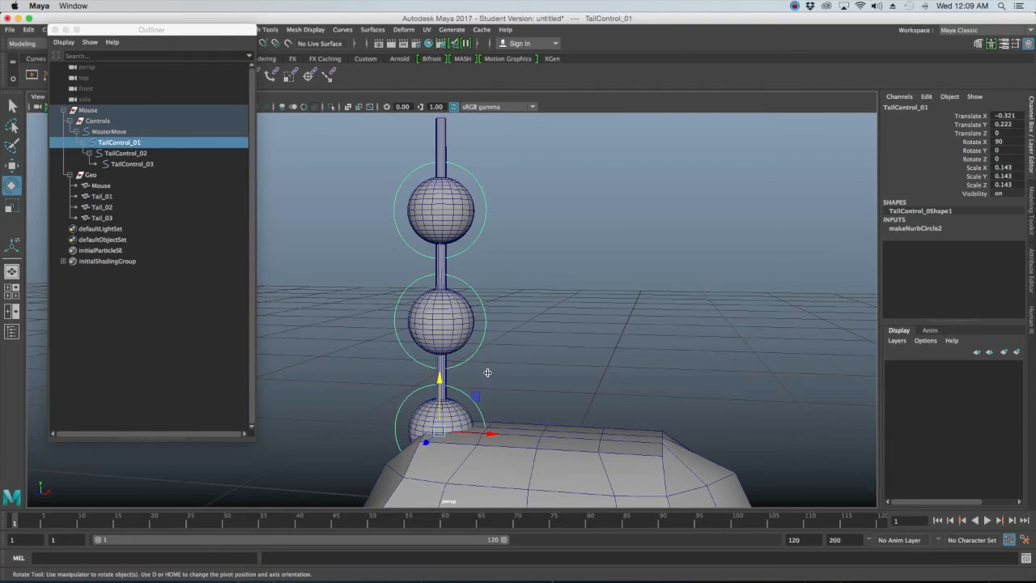
{"action": "left_click_drag", "start_coordinate": [473, 402], "coordinate": [446, 387]}
{"action": "key", "text": "ctrl+z"}
{"action": "left_click_drag", "start_coordinate": [474, 401], "coordinate": [435, 378]}
{"action": "key", "text": "ctrl+z"}
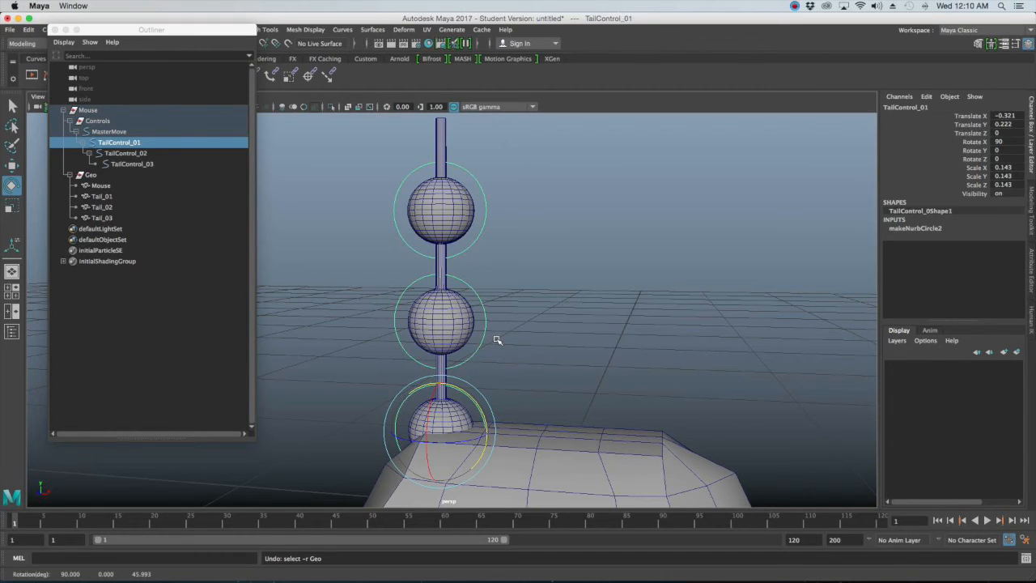
With MasterMove and the mouse body selected, close the Outliner and switch to the Animation menu set
{"action": "left_click", "coordinate": [766, 360]}
{"action": "scroll", "coordinate": [589, 309], "scroll_direction": "down", "scroll_amount": 3}
{"action": "left_click_drag", "start_coordinate": [574, 335], "coordinate": [611, 308], "text": "alt"}
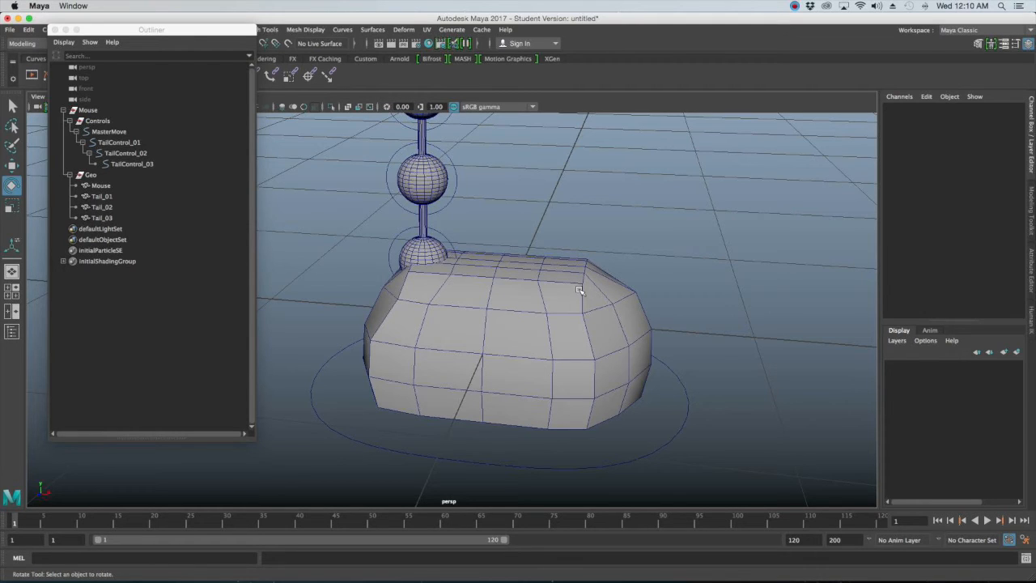
{"action": "left_click_drag", "start_coordinate": [502, 444], "coordinate": [457, 484]}
{"action": "scroll", "coordinate": [477, 445], "scroll_direction": "down", "scroll_amount": 5}
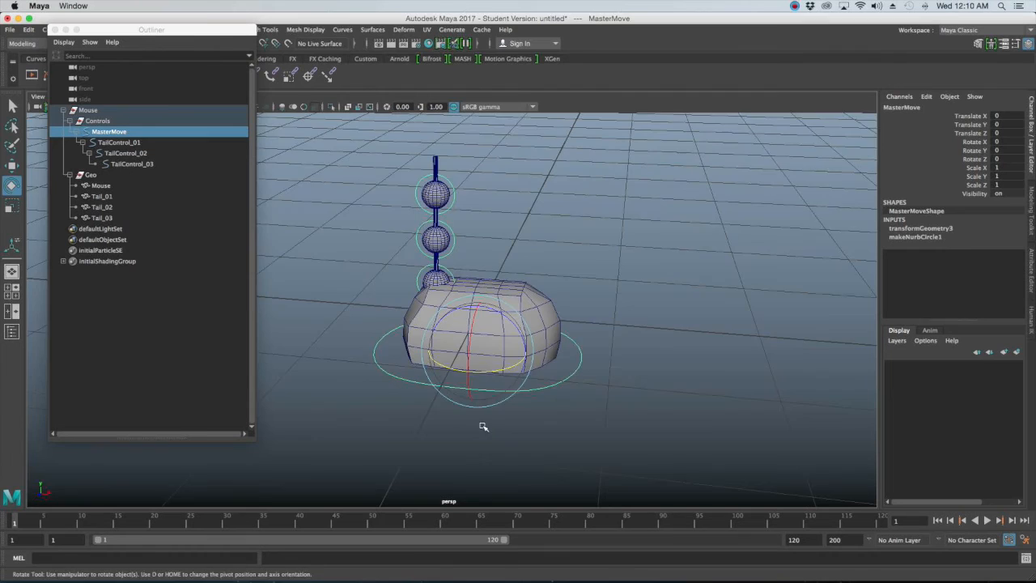
{"action": "key", "text": "q"}
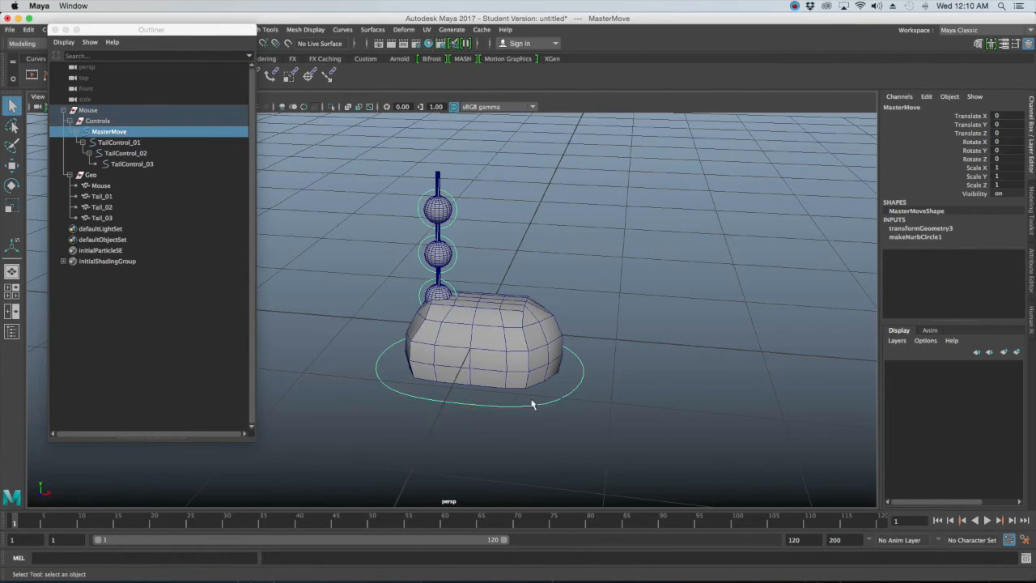
{"action": "left_click", "coordinate": [526, 329], "text": "shift"}
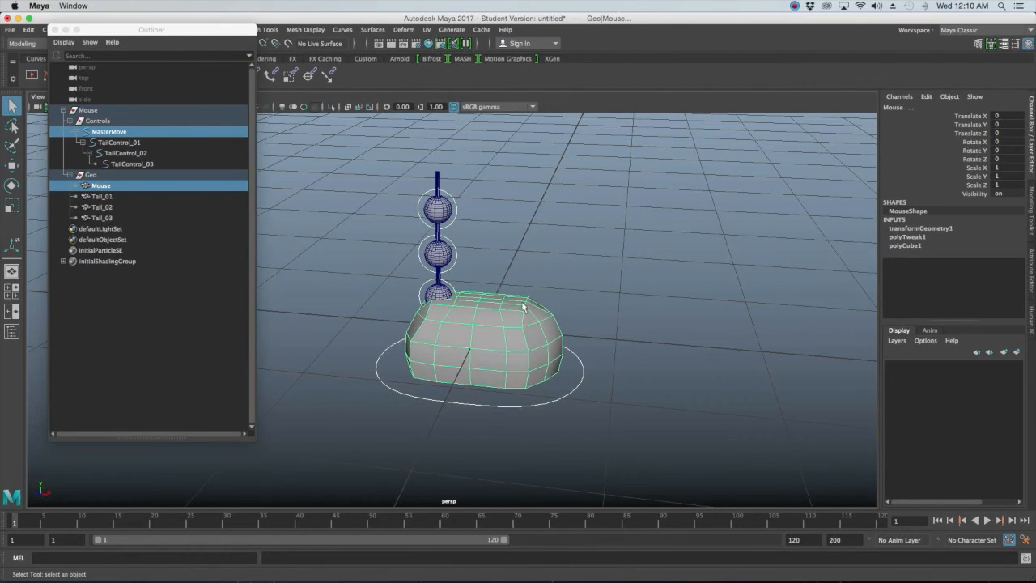
{"action": "left_click", "coordinate": [101, 30]}
{"action": "left_click", "coordinate": [65, 30]}
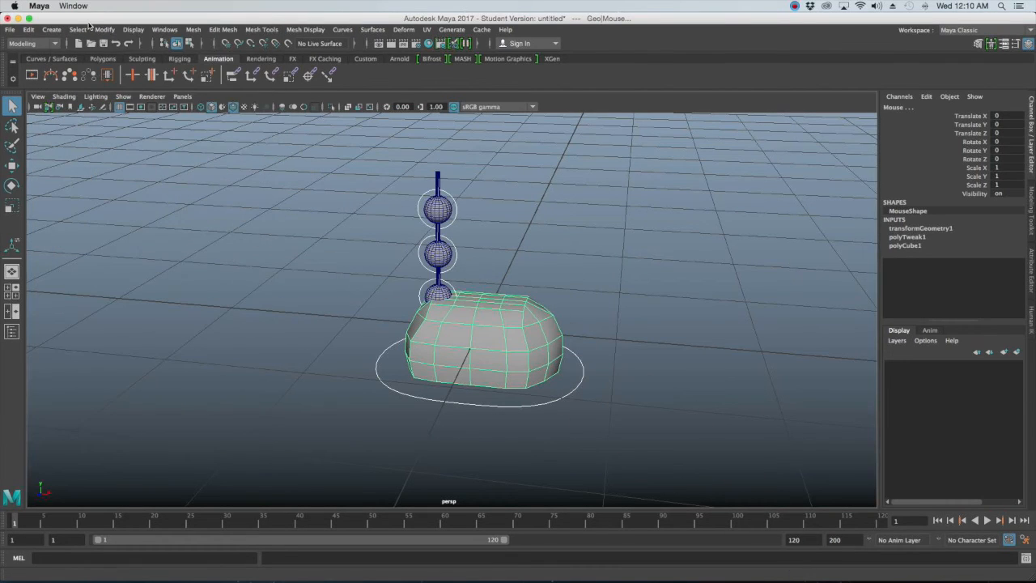
{"action": "left_click", "coordinate": [36, 44]}
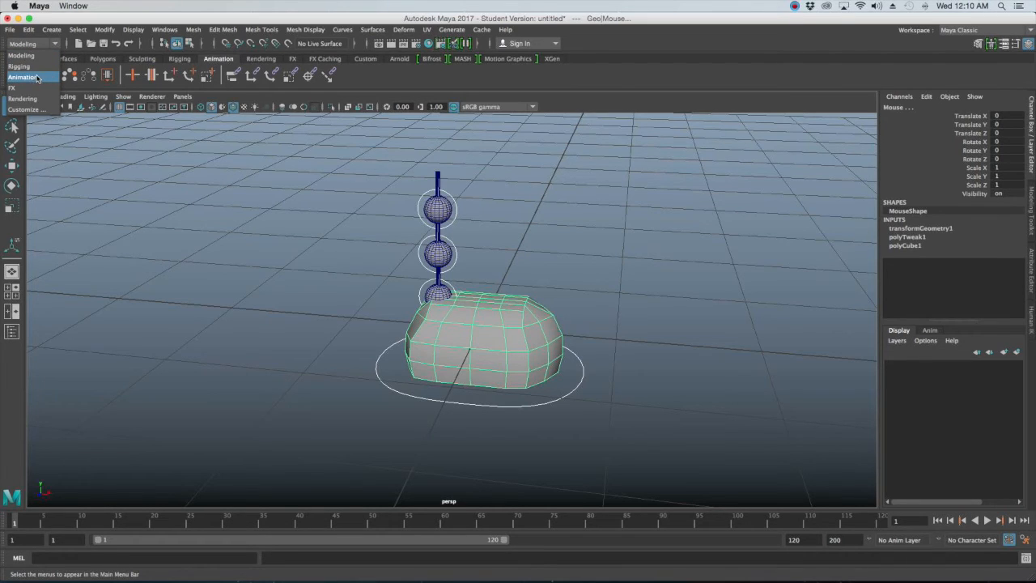
{"action": "left_click", "coordinate": [36, 77]}
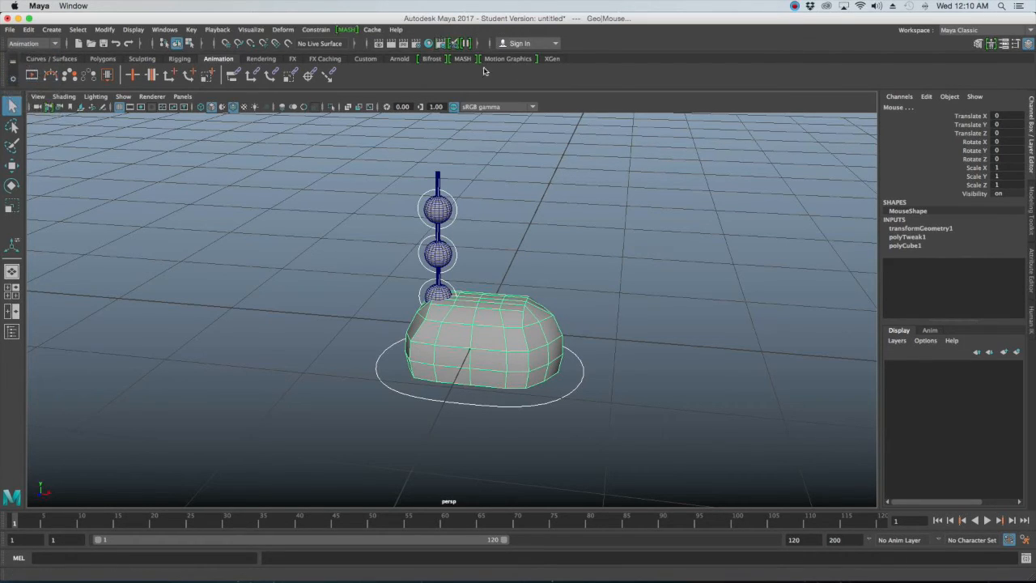
Parent-constrain the mouse body to MasterMove with Maintain offset on and all translate and rotate axes constrained
{"action": "left_click", "coordinate": [545, 390]}
{"action": "left_click_drag", "start_coordinate": [545, 391], "coordinate": [558, 414]}
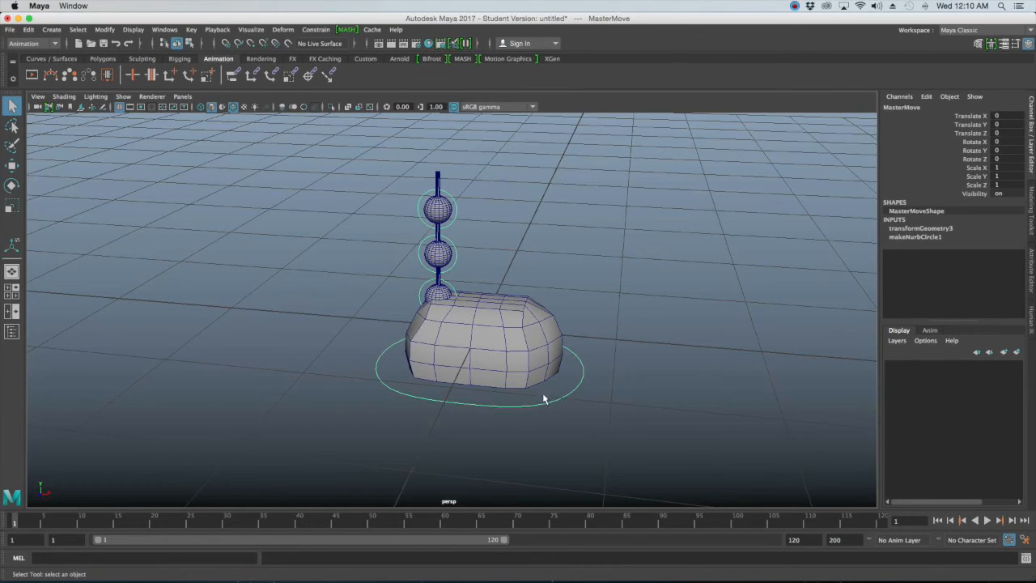
{"action": "left_click", "coordinate": [523, 363]}
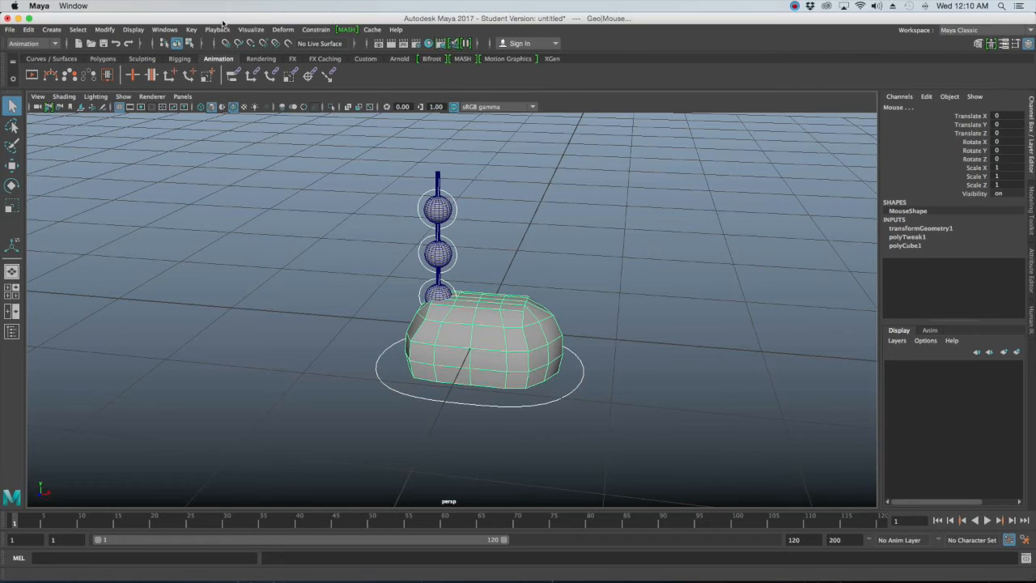
{"action": "left_click", "coordinate": [317, 30]}
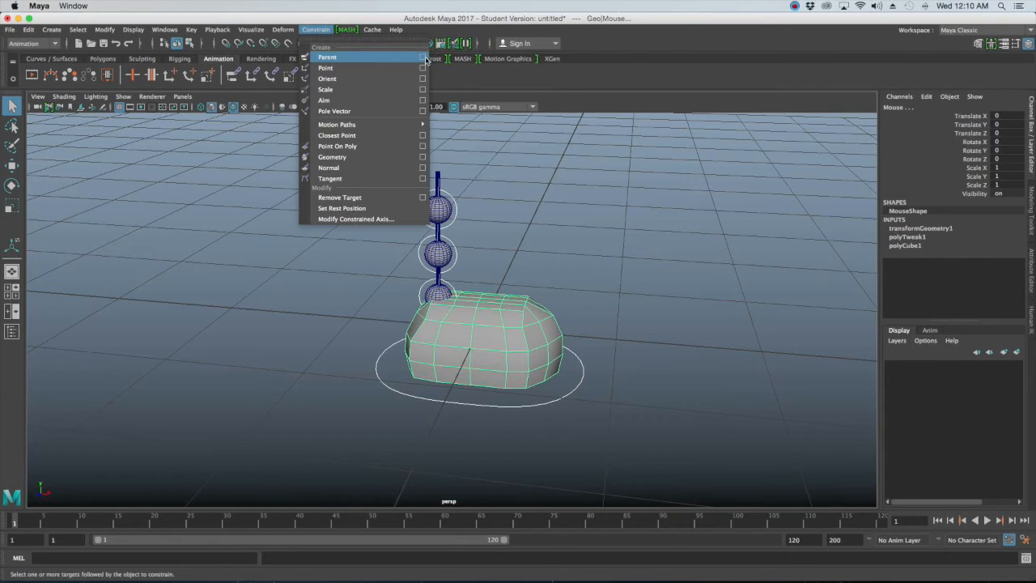
{"action": "left_click", "coordinate": [423, 58]}
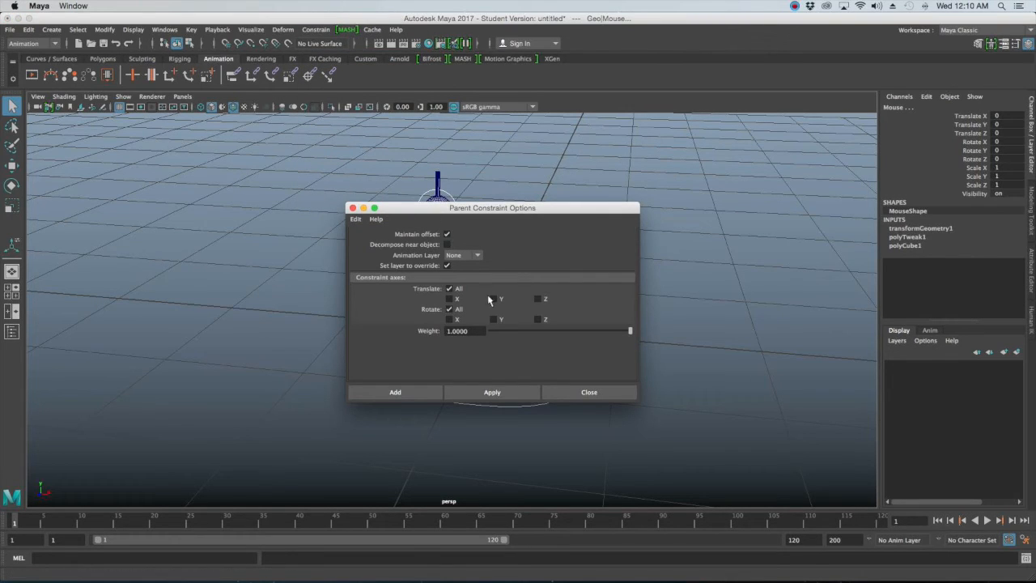
{"action": "left_click", "coordinate": [511, 394]}
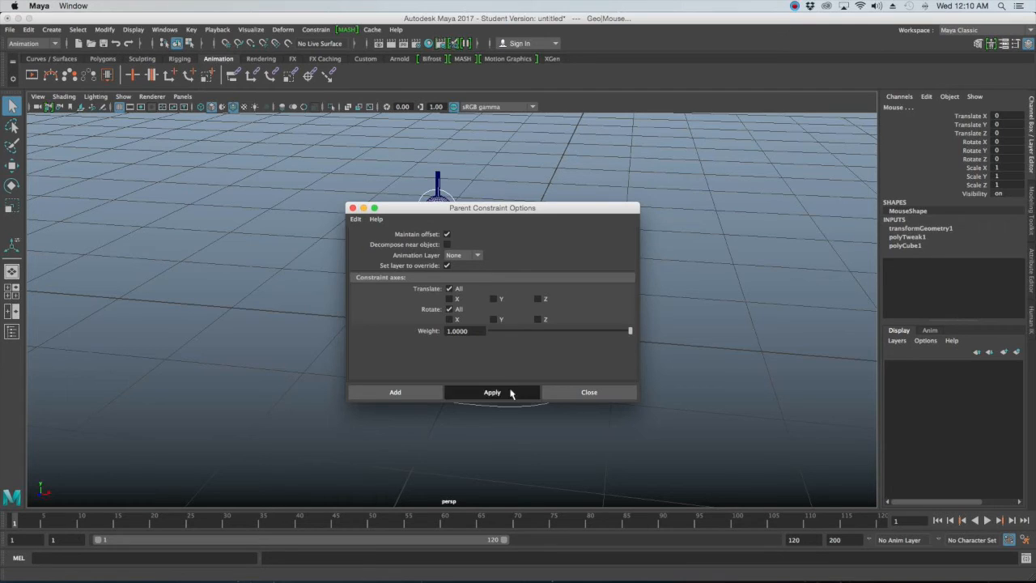
{"action": "left_click", "coordinate": [589, 393]}
{"action": "left_click", "coordinate": [490, 227]}
Add a scale constraint from MasterMove to the mouse body
{"action": "left_click_drag", "start_coordinate": [482, 212], "coordinate": [550, 371], "text": "alt"}
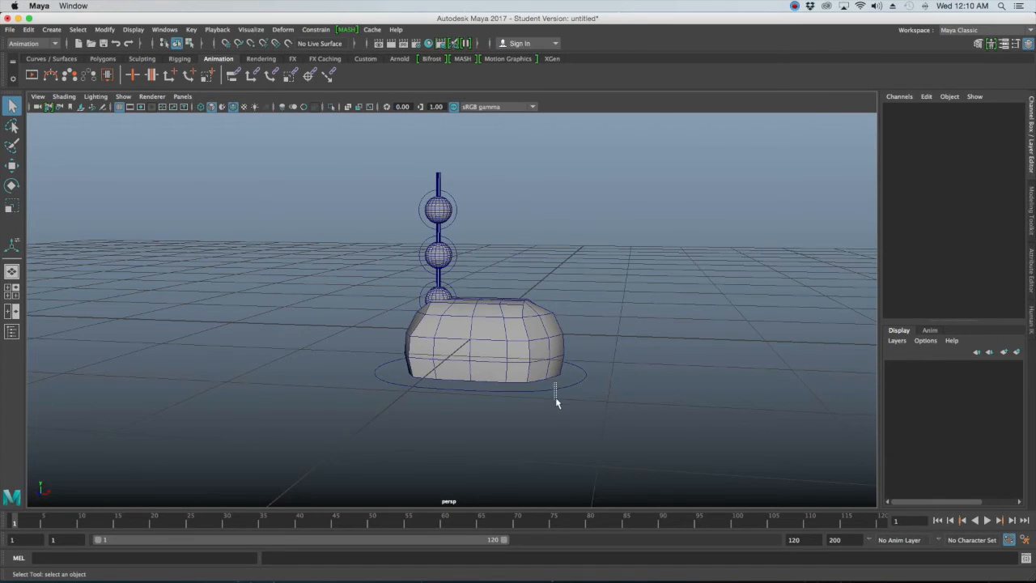
{"action": "left_click", "coordinate": [553, 394]}
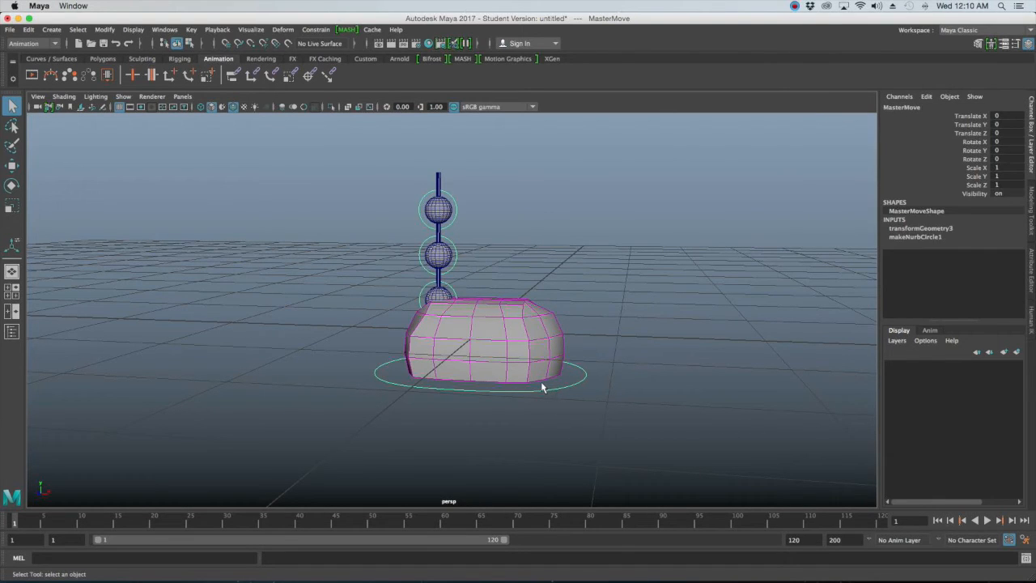
{"action": "left_click", "coordinate": [511, 364]}
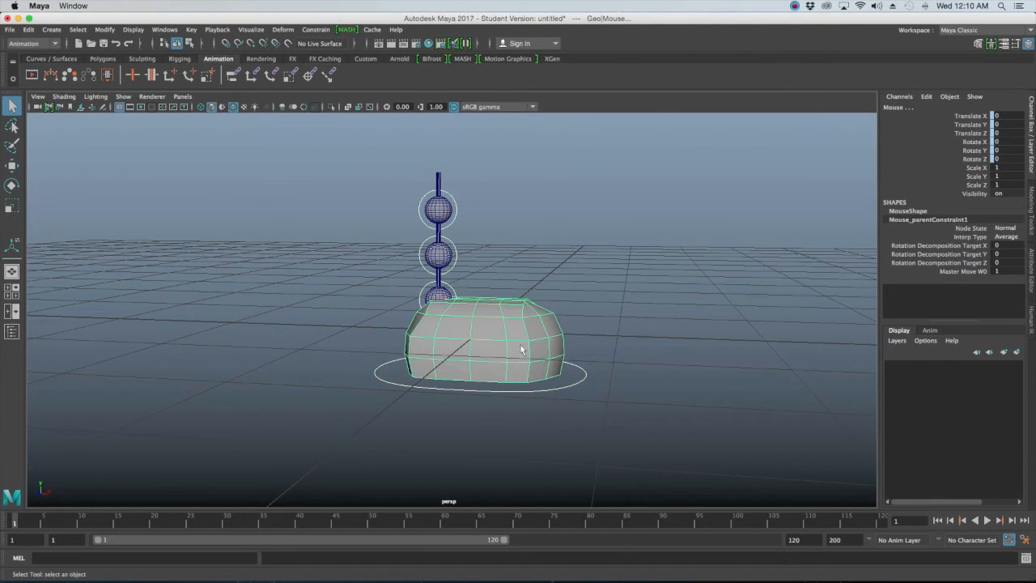
{"action": "left_click", "coordinate": [315, 32]}
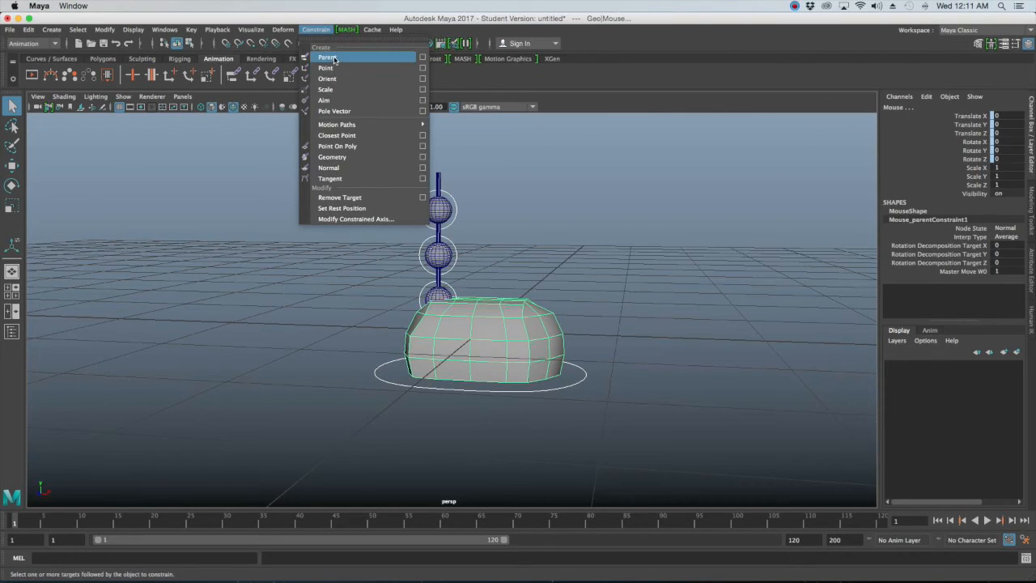
{"action": "left_click", "coordinate": [363, 90]}
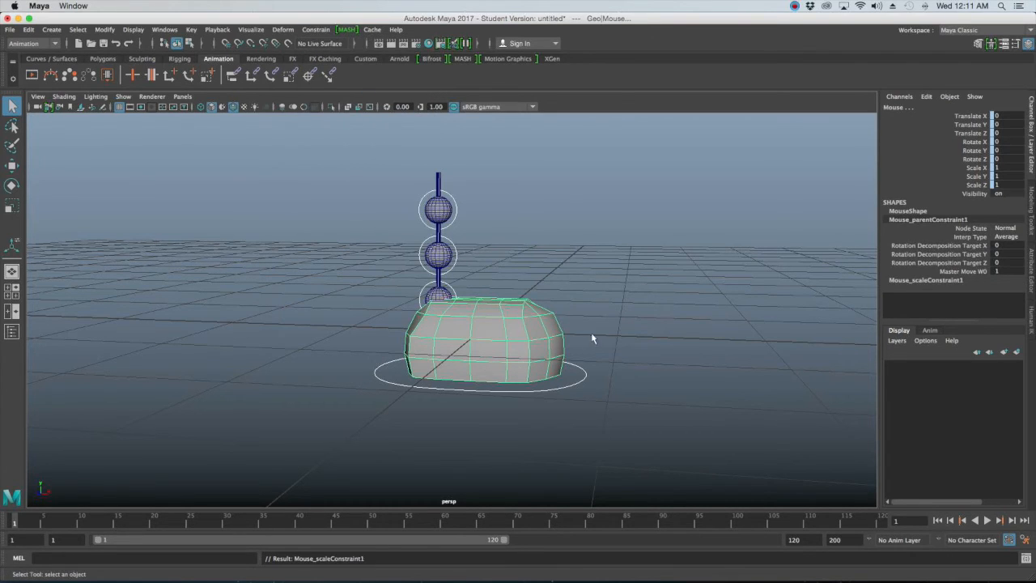
Inspect the transform values of MasterMove and the three tail controls, selecting each one in turn
{"action": "left_click", "coordinate": [530, 267]}
{"action": "left_click_drag", "start_coordinate": [530, 267], "coordinate": [546, 276], "text": "alt"}
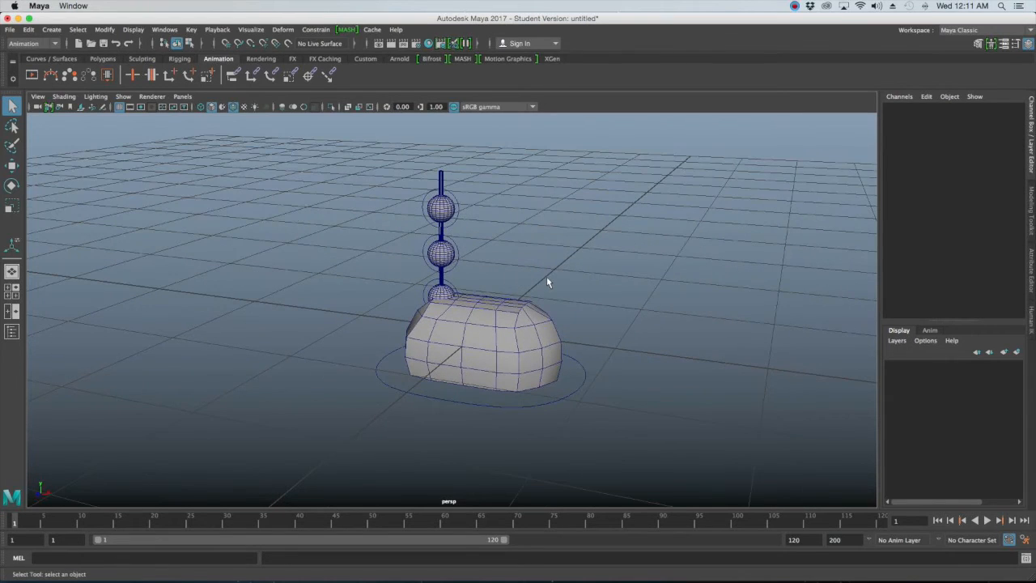
{"action": "left_click", "coordinate": [533, 401]}
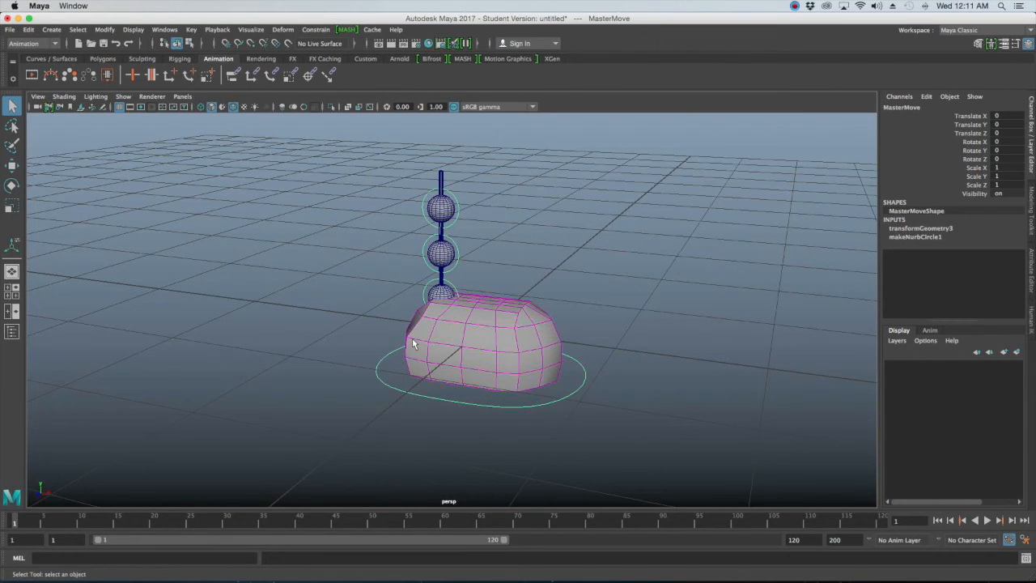
{"action": "key", "text": "w"}
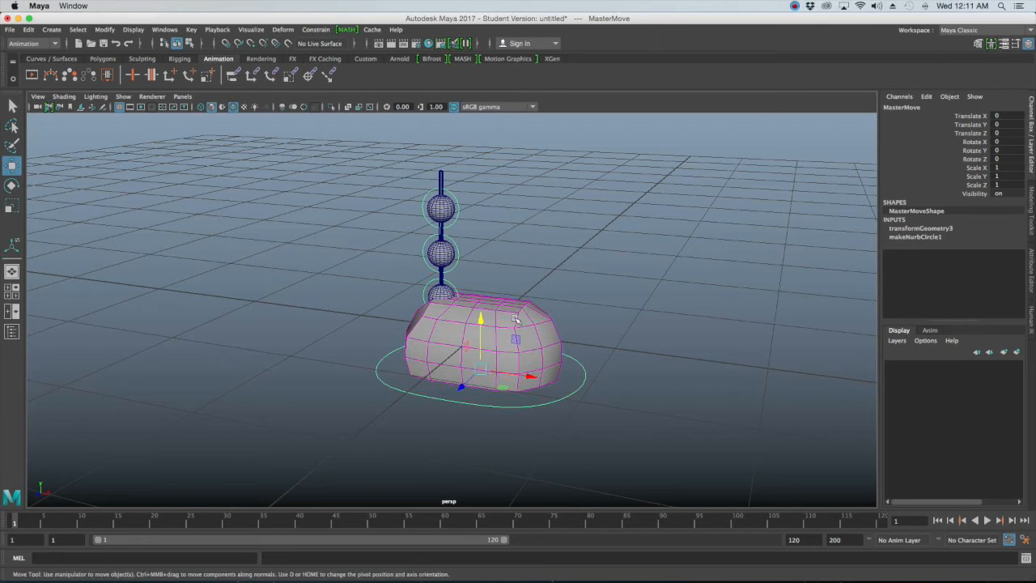
{"action": "left_click", "coordinate": [474, 286]}
{"action": "scroll", "coordinate": [468, 293], "scroll_direction": "up", "scroll_amount": 4}
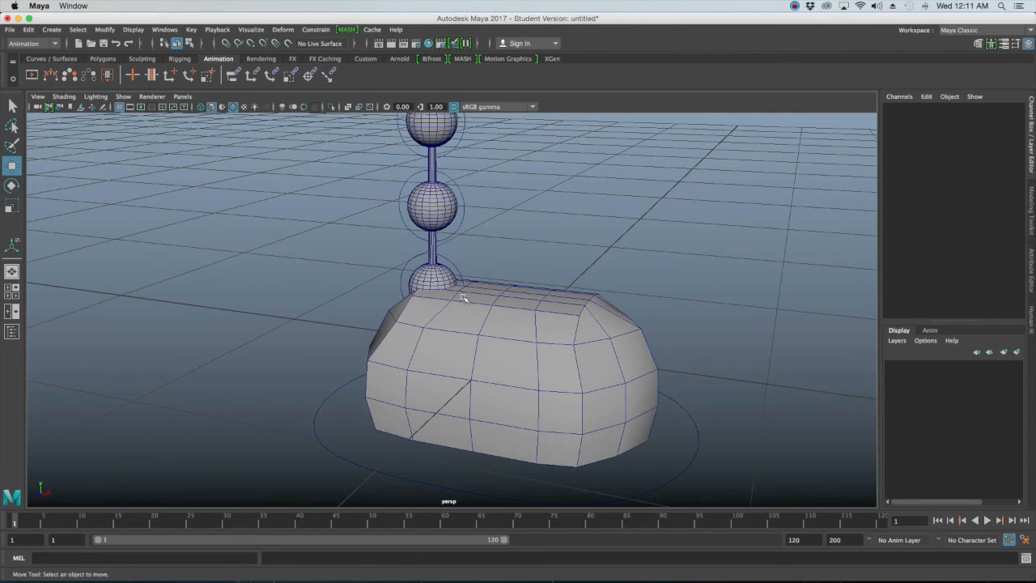
{"action": "scroll", "coordinate": [464, 316], "scroll_direction": "up", "scroll_amount": 2}
{"action": "left_click", "coordinate": [458, 292]}
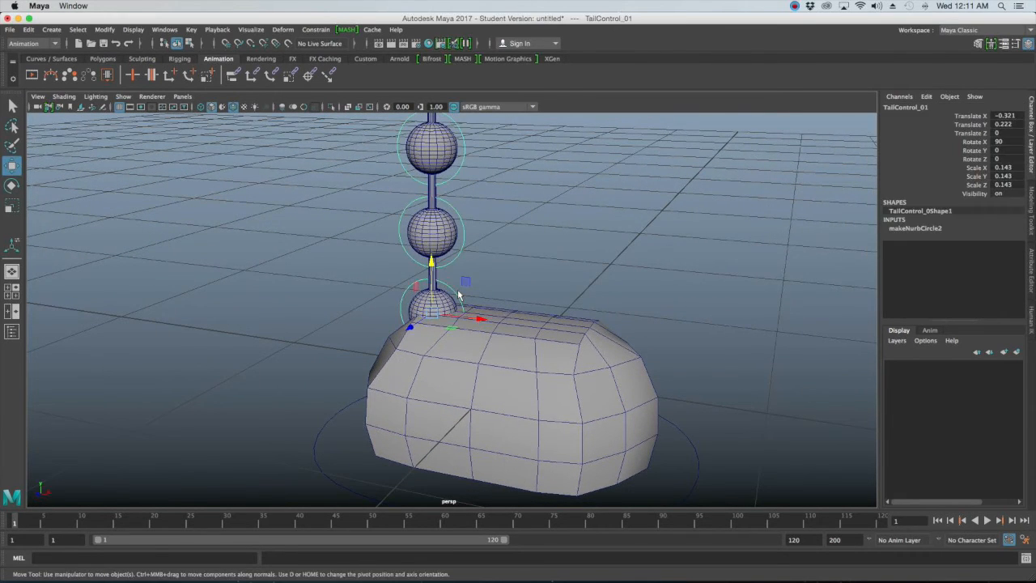
{"action": "left_click", "coordinate": [465, 251]}
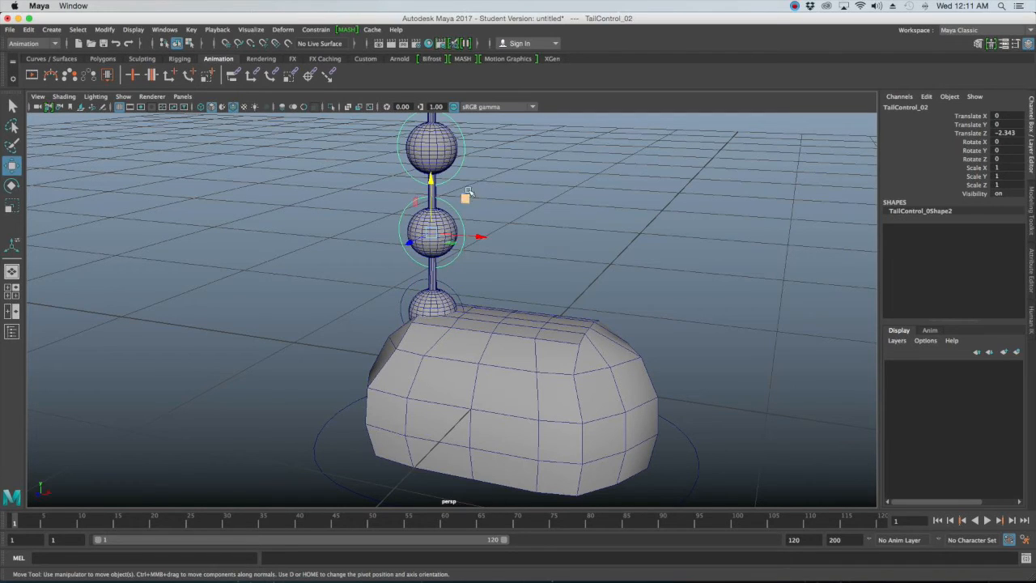
{"action": "left_click", "coordinate": [464, 160]}
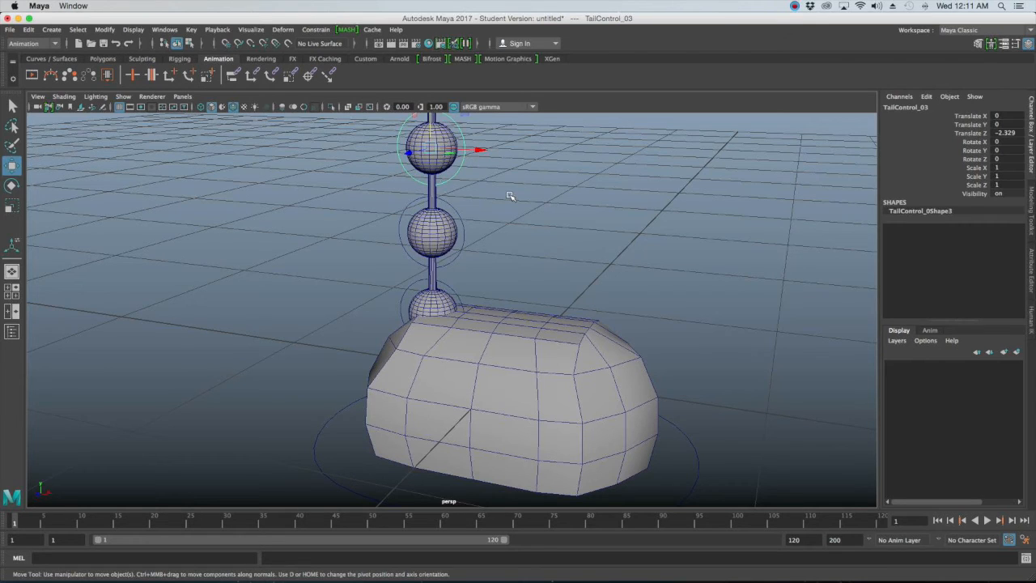
{"action": "left_click_drag", "start_coordinate": [458, 275], "coordinate": [488, 349], "text": "alt"}
{"action": "left_click", "coordinate": [487, 349]}
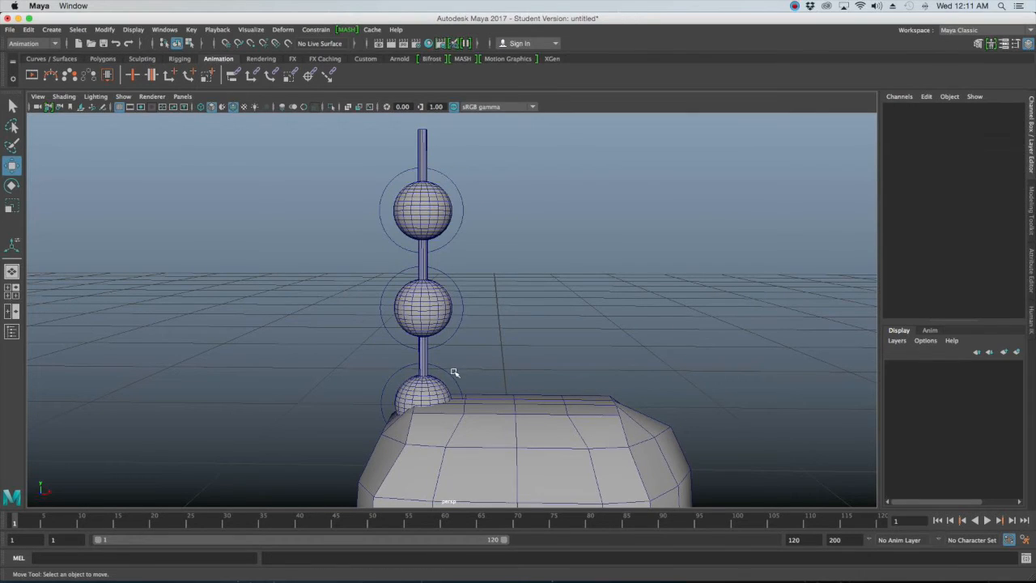
Freeze the transformations of TailControl_01, TailControl_02 and TailControl_03 together
{"action": "left_click", "coordinate": [450, 371]}
{"action": "key", "text": "q"}
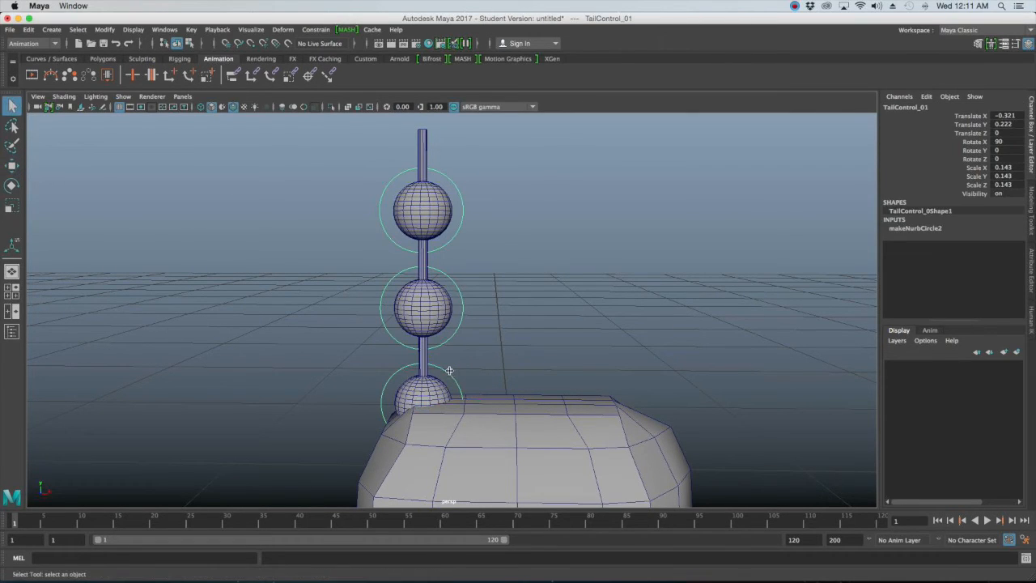
{"action": "left_click", "coordinate": [461, 308]}
{"action": "left_click", "coordinate": [451, 248]}
{"action": "left_click", "coordinate": [106, 30]}
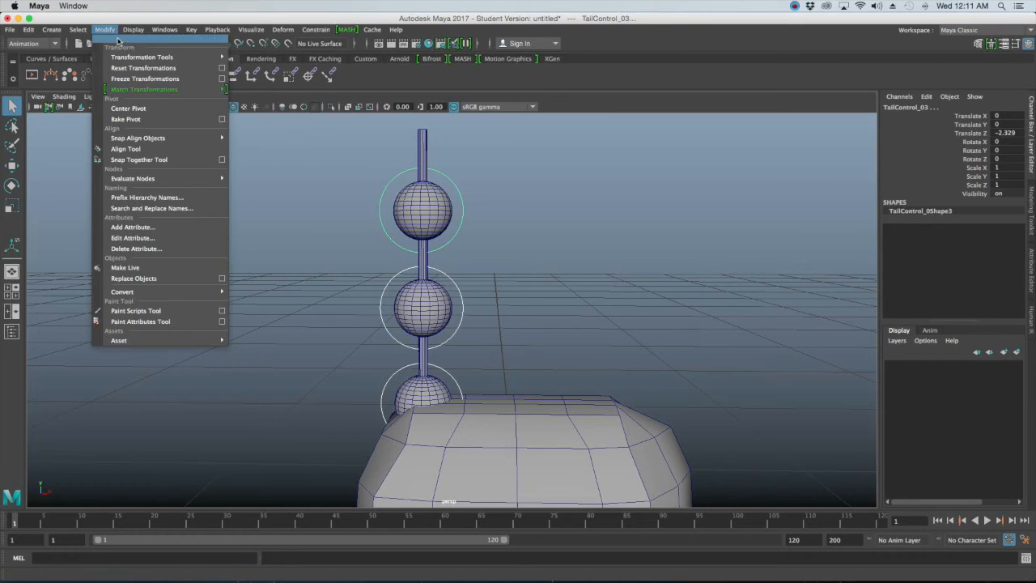
{"action": "left_click", "coordinate": [145, 78]}
Check the transform values of the three tail controls and MasterMove after freezing
{"action": "left_click", "coordinate": [456, 226]}
{"action": "left_click", "coordinate": [458, 226]}
{"action": "left_click", "coordinate": [463, 307], "text": "shift"}
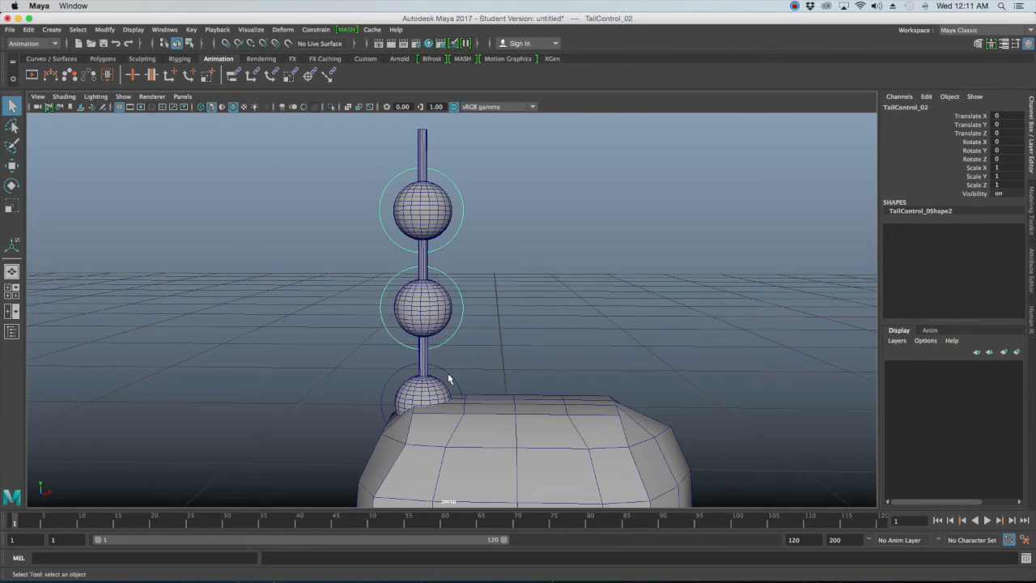
{"action": "left_click", "coordinate": [452, 375], "text": "shift"}
{"action": "scroll", "coordinate": [553, 392], "scroll_direction": "down", "scroll_amount": 4}
{"action": "middle_click_drag", "start_coordinate": [554, 394], "coordinate": [536, 334], "text": "alt"}
{"action": "left_click_drag", "start_coordinate": [537, 335], "coordinate": [589, 395], "text": "alt"}
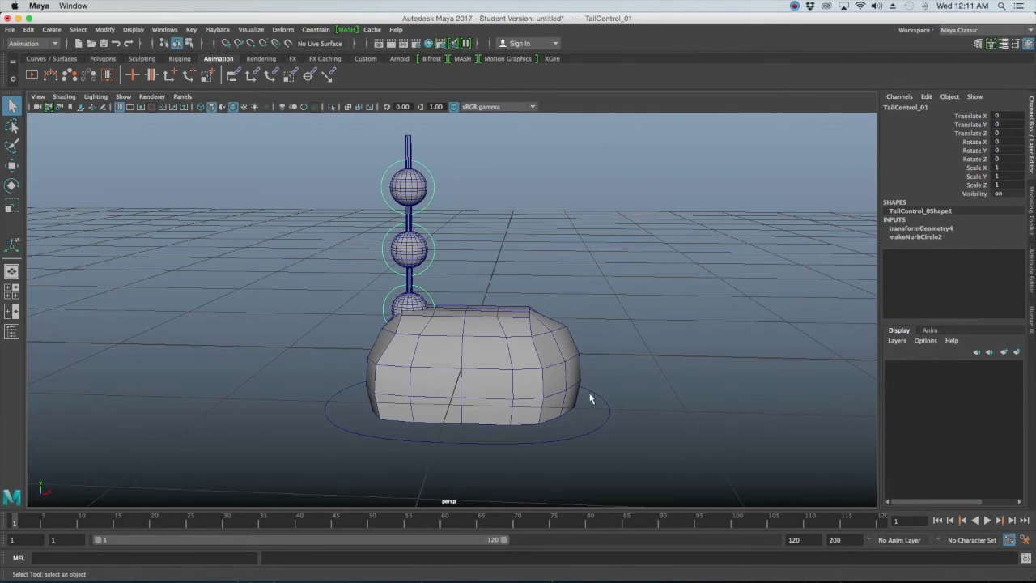
{"action": "left_click", "coordinate": [610, 403]}
Add a parent constraint and a scale constraint from TailControl_01 to the lowest tail segment, Tail_01
{"action": "left_click", "coordinate": [469, 261]}
{"action": "left_click", "coordinate": [430, 294]}
{"action": "scroll", "coordinate": [441, 279], "scroll_direction": "up", "scroll_amount": 5}
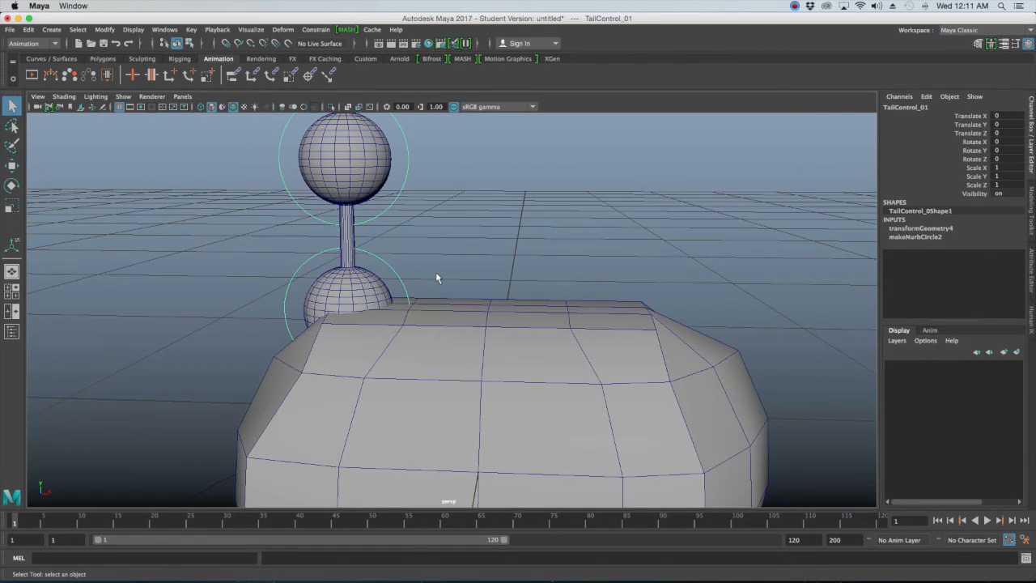
{"action": "left_click", "coordinate": [412, 267]}
{"action": "left_click", "coordinate": [395, 272]}
{"action": "middle_click_drag", "start_coordinate": [420, 271], "coordinate": [444, 331], "text": "alt"}
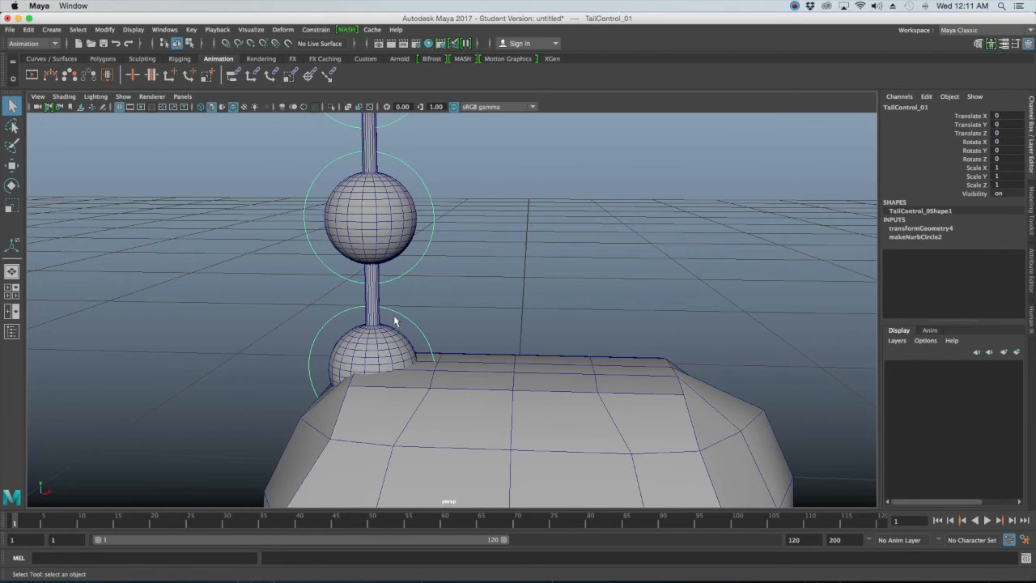
{"action": "left_click", "coordinate": [382, 345]}
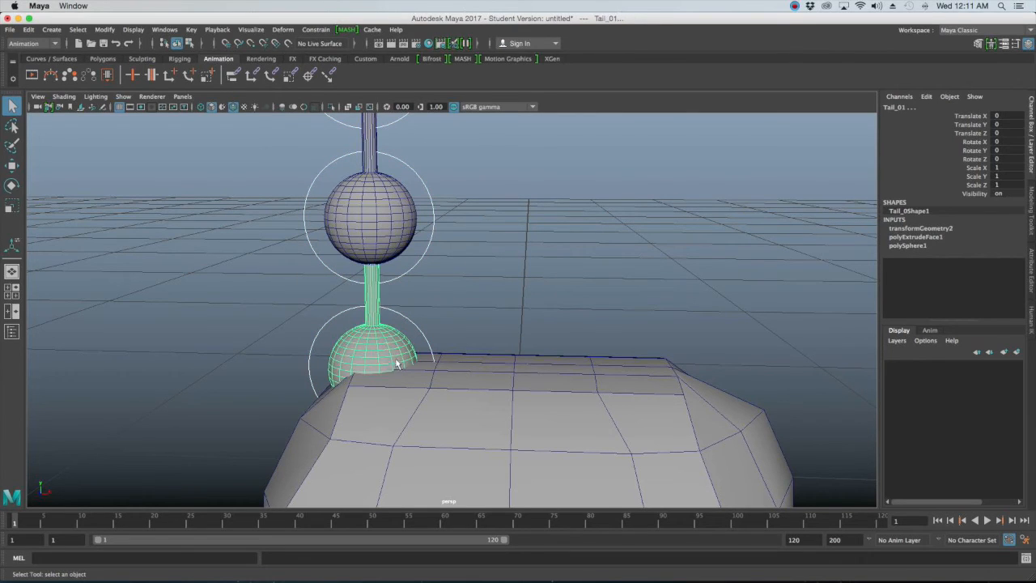
{"action": "left_click", "coordinate": [316, 29]}
{"action": "left_click", "coordinate": [350, 60]}
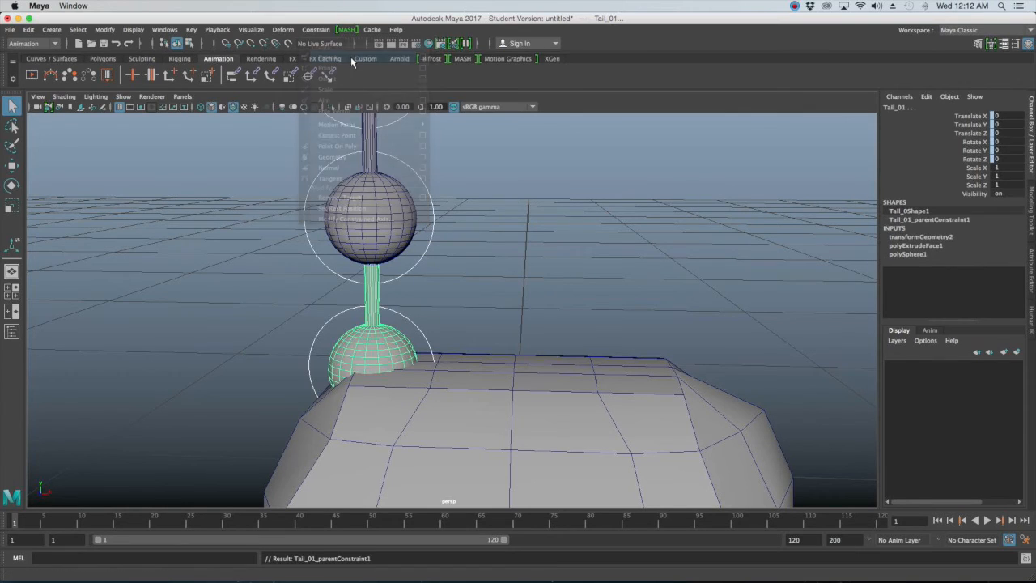
{"action": "left_click", "coordinate": [325, 32]}
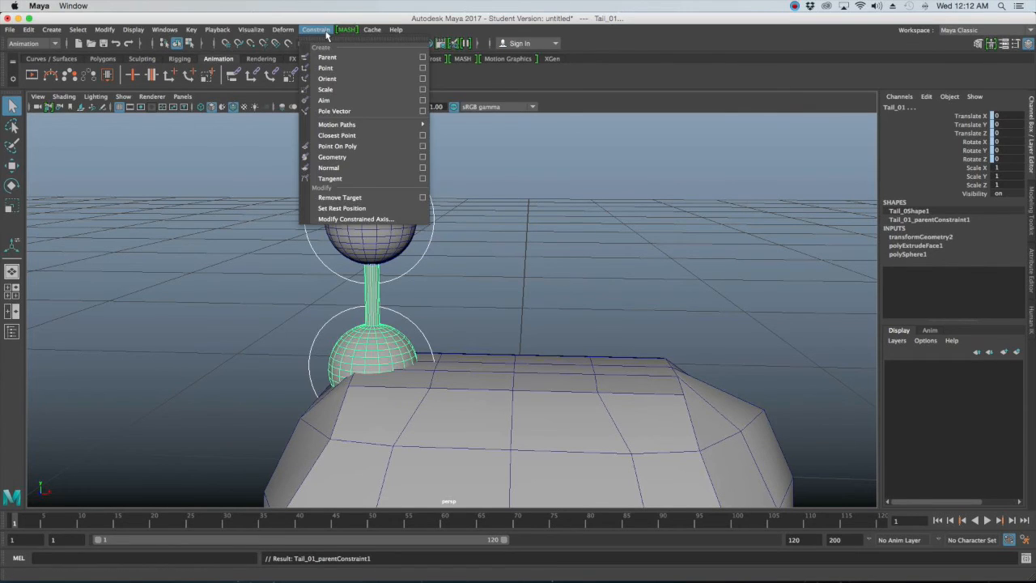
{"action": "left_click", "coordinate": [341, 89]}
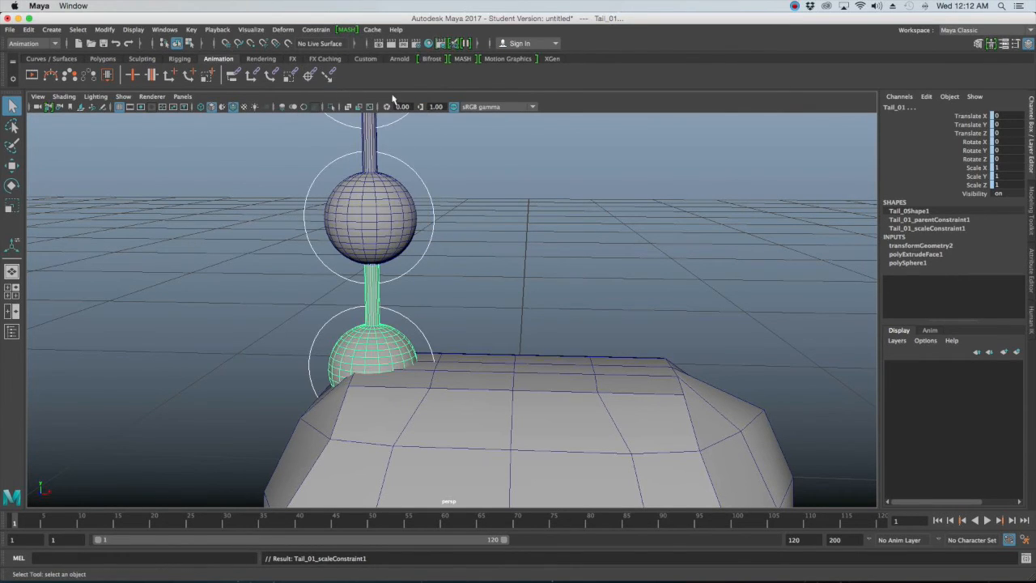
Add a parent constraint and a scale constraint from TailControl_02 to the middle tail segment, Tail_02
{"action": "middle_click_drag", "start_coordinate": [512, 230], "coordinate": [523, 409], "text": "alt"}
{"action": "left_click_drag", "start_coordinate": [523, 411], "coordinate": [537, 389], "text": "alt"}
{"action": "middle_click_drag", "start_coordinate": [537, 389], "coordinate": [534, 348], "text": "alt"}
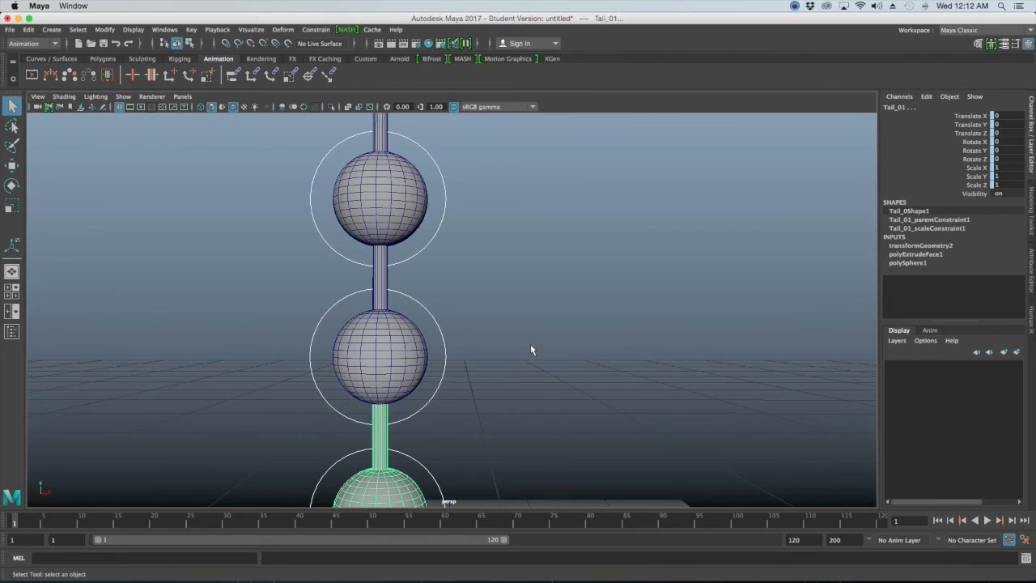
{"action": "left_click", "coordinate": [495, 356]}
{"action": "left_click_drag", "start_coordinate": [469, 339], "coordinate": [442, 351]}
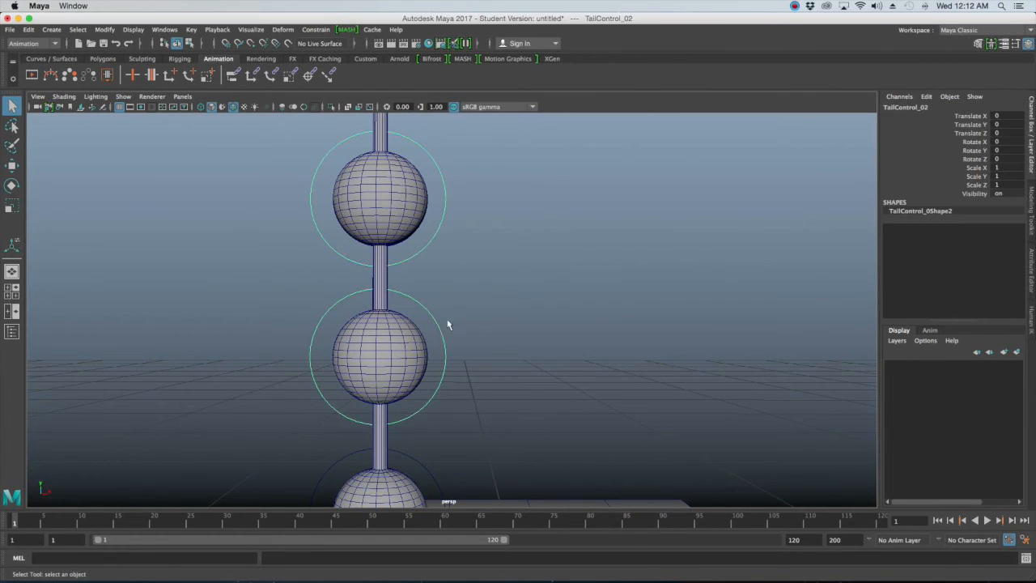
{"action": "left_click", "coordinate": [396, 345]}
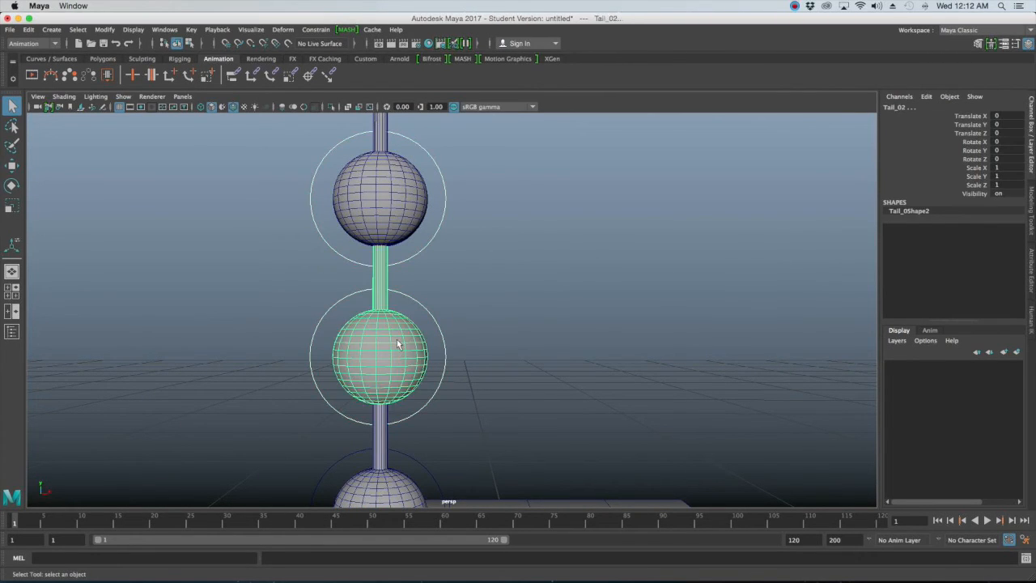
{"action": "left_click", "coordinate": [323, 32]}
{"action": "left_click", "coordinate": [329, 57]}
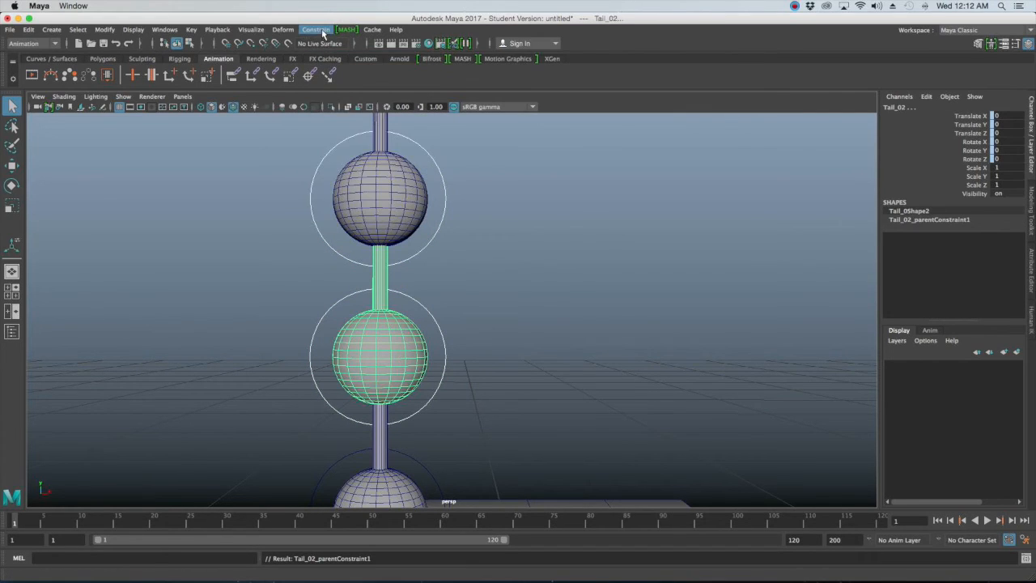
{"action": "left_click", "coordinate": [323, 33]}
{"action": "left_click", "coordinate": [331, 89]}
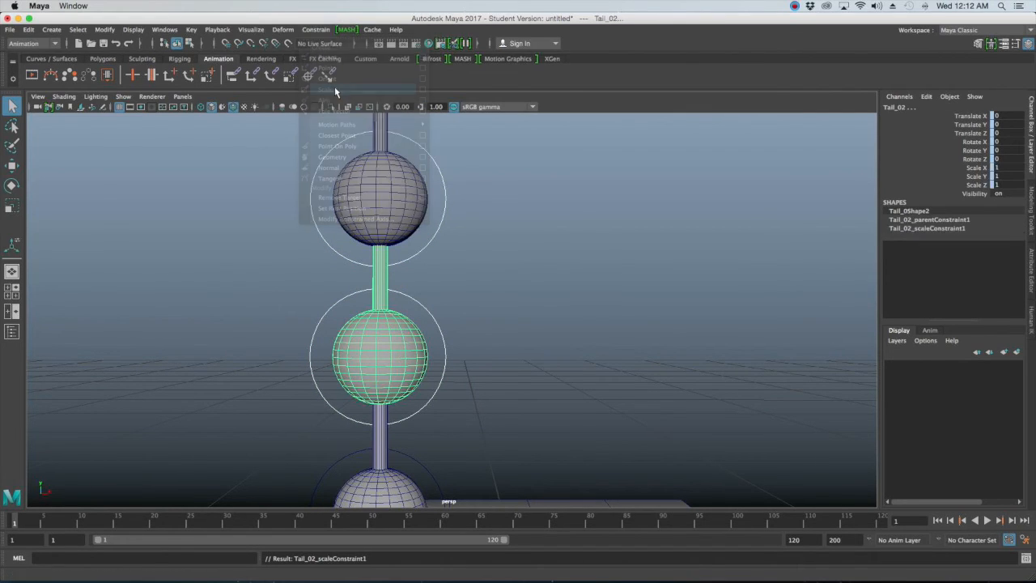
Add a parent constraint and a scale constraint from TailControl_03 to the uppermost tail segment, Tail_03
{"action": "left_click", "coordinate": [472, 171]}
{"action": "left_click", "coordinate": [435, 159]}
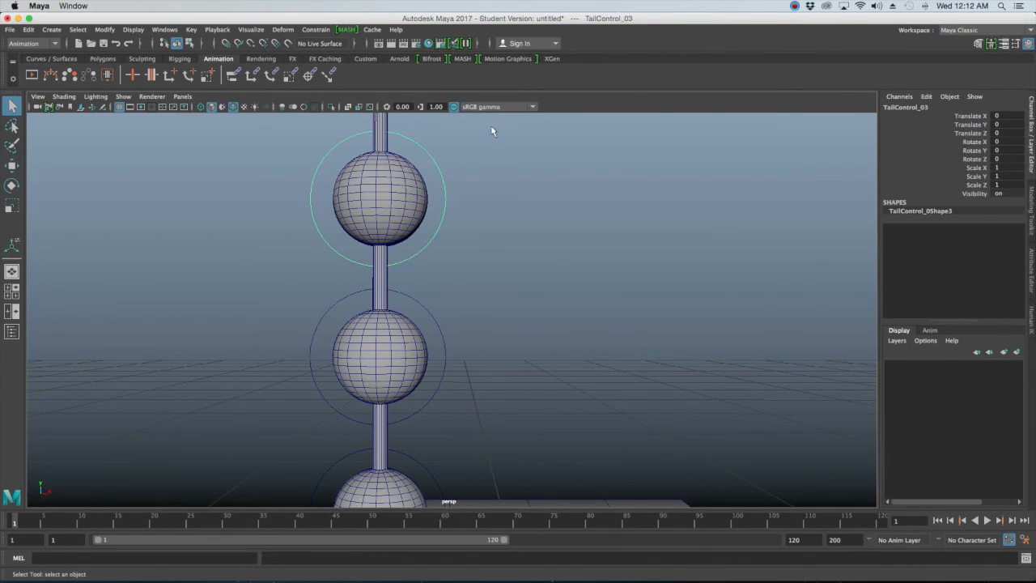
{"action": "left_click", "coordinate": [505, 145]}
{"action": "middle_click_drag", "start_coordinate": [489, 173], "coordinate": [506, 251], "text": "alt"}
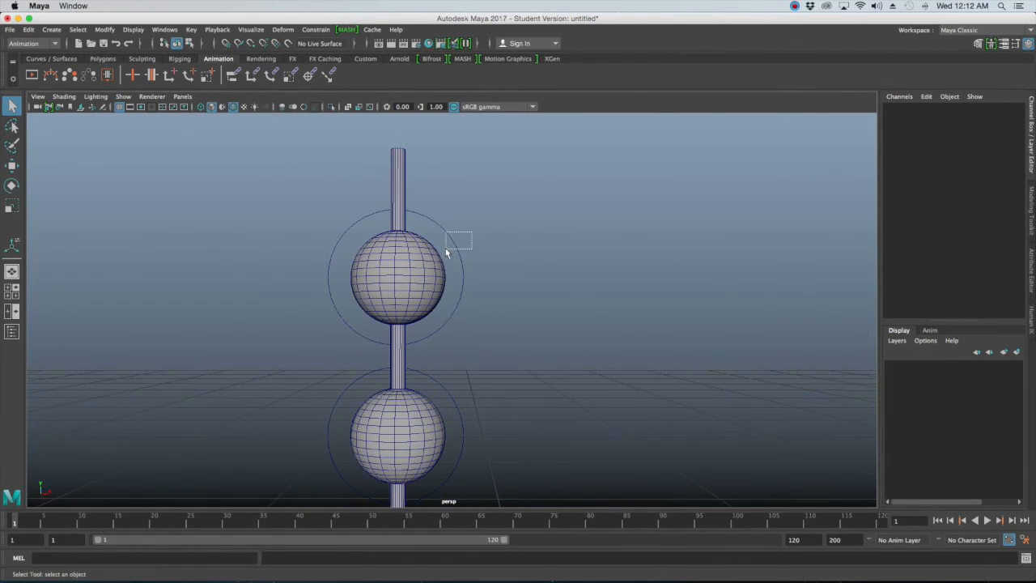
{"action": "left_click_drag", "start_coordinate": [446, 253], "coordinate": [449, 252]}
{"action": "left_click", "coordinate": [418, 259], "text": "shift"}
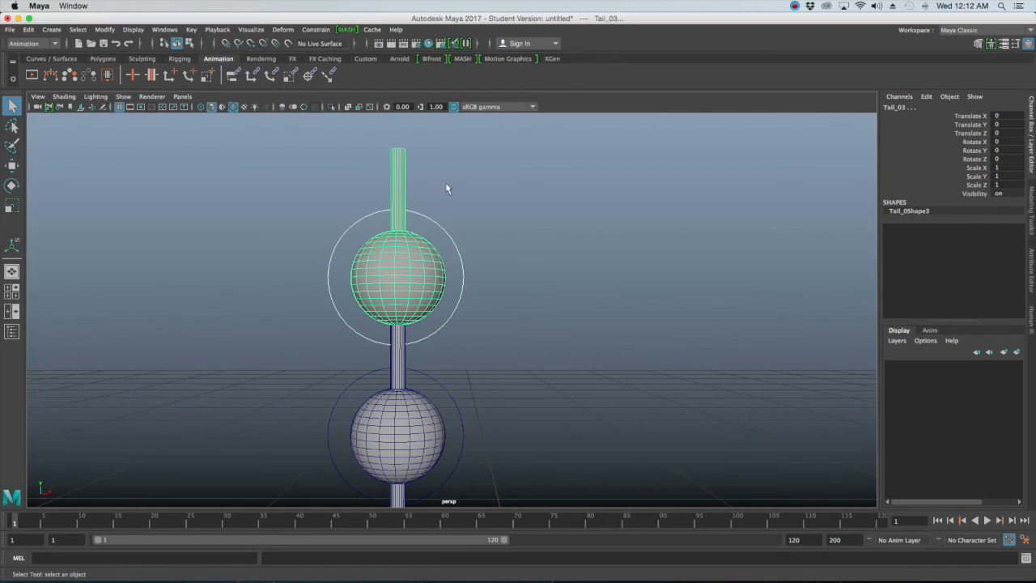
{"action": "left_click", "coordinate": [305, 31]}
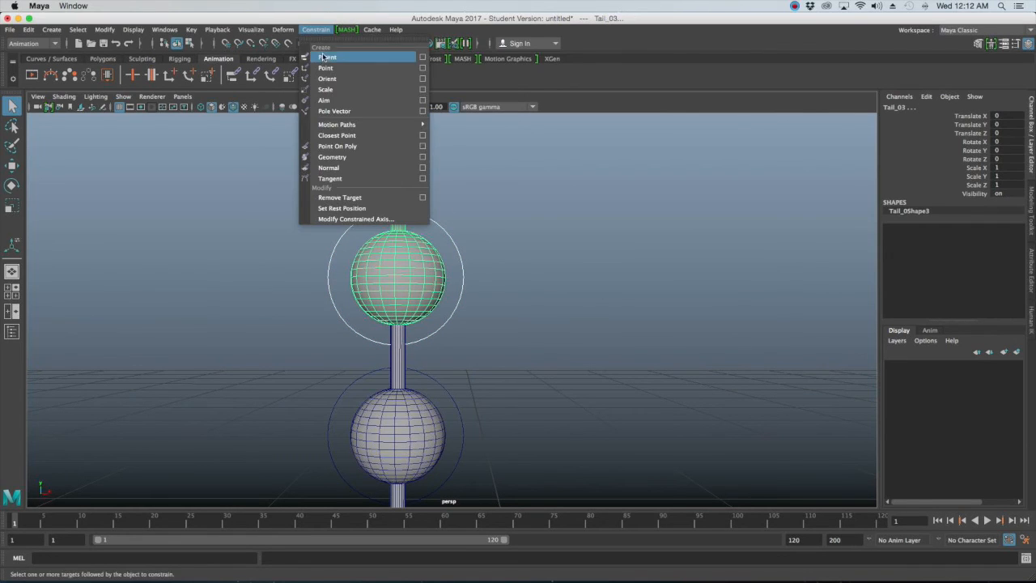
{"action": "left_click", "coordinate": [327, 57]}
{"action": "left_click", "coordinate": [316, 31]}
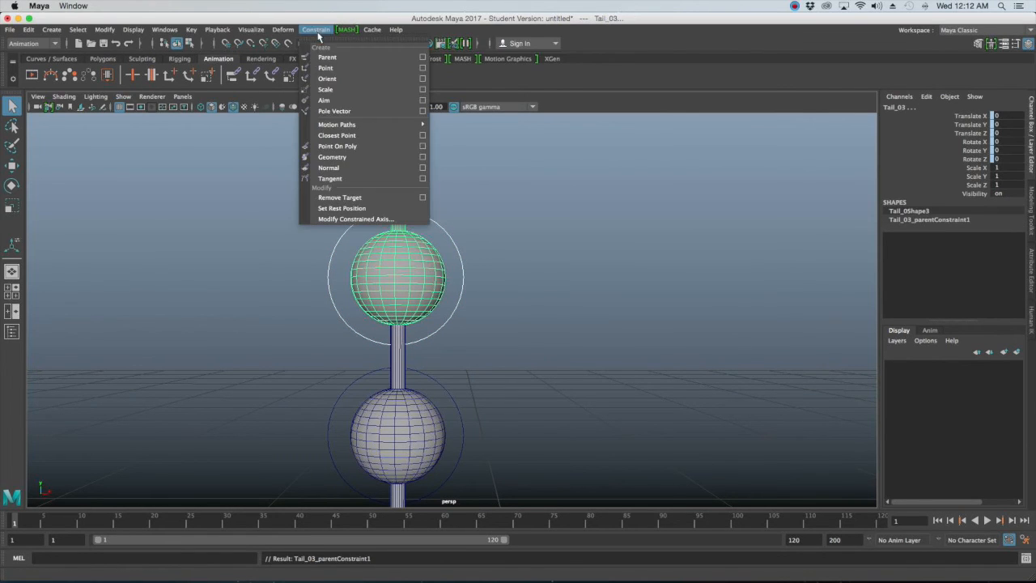
{"action": "left_click", "coordinate": [346, 89]}
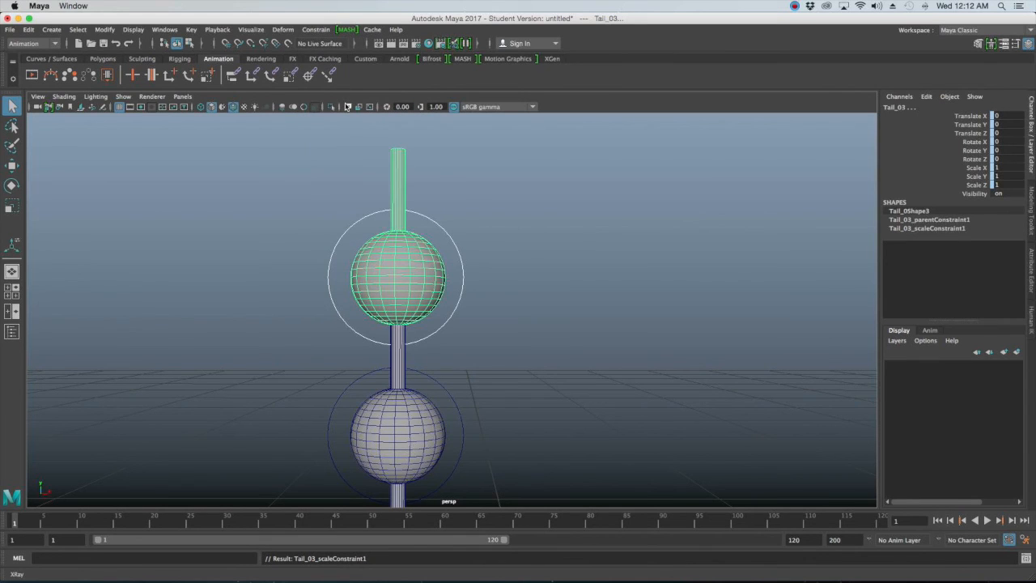
Bring back the Outliner, expand the Mouse, Tail_01, Tail_02 and Tail_03 geometry to review their constraints, and hide the Outliner again
{"action": "left_click", "coordinate": [578, 265]}
{"action": "key", "text": "a"}
{"action": "scroll", "coordinate": [593, 350], "scroll_direction": "down", "scroll_amount": 5}
{"action": "left_click_drag", "start_coordinate": [618, 363], "coordinate": [523, 292], "text": "alt"}
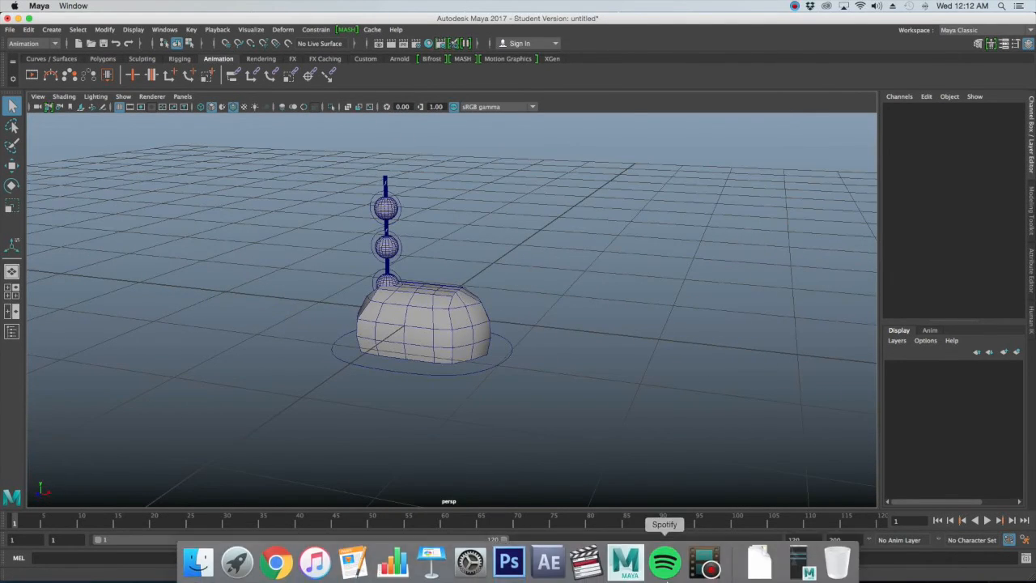
{"action": "left_click", "coordinate": [797, 570]}
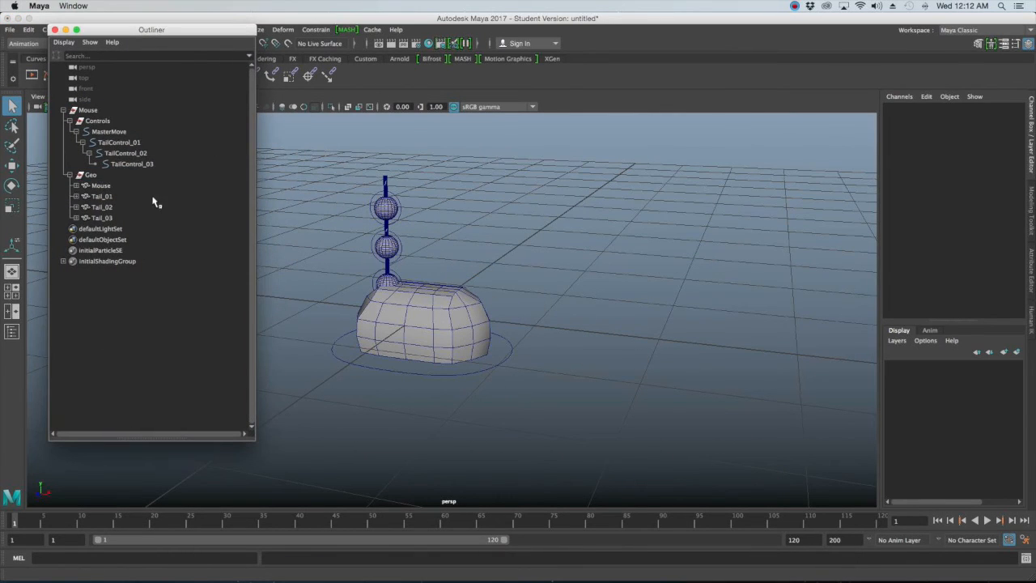
{"action": "left_click", "coordinate": [77, 186]}
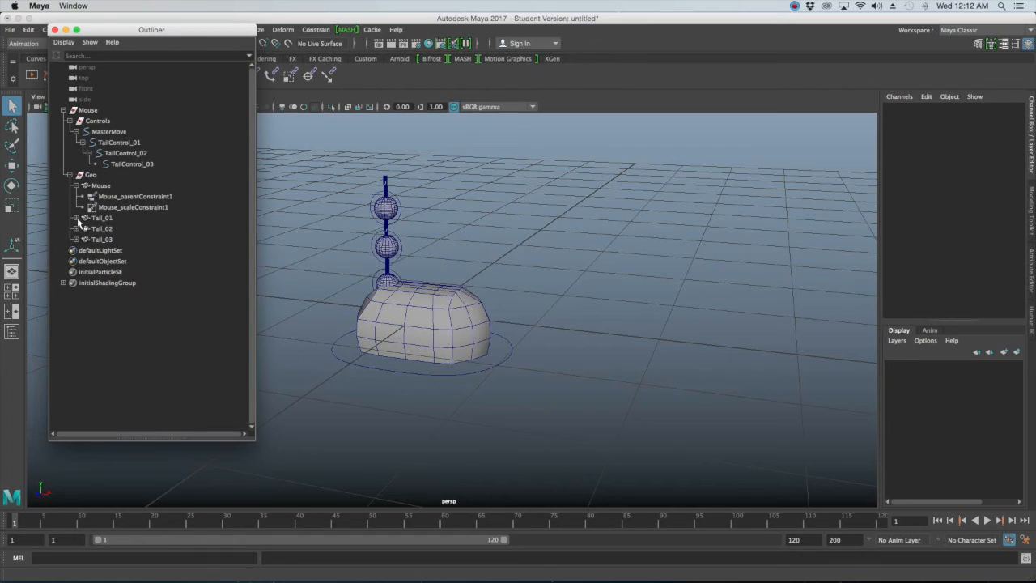
{"action": "left_click", "coordinate": [76, 219]}
{"action": "left_click", "coordinate": [76, 250]}
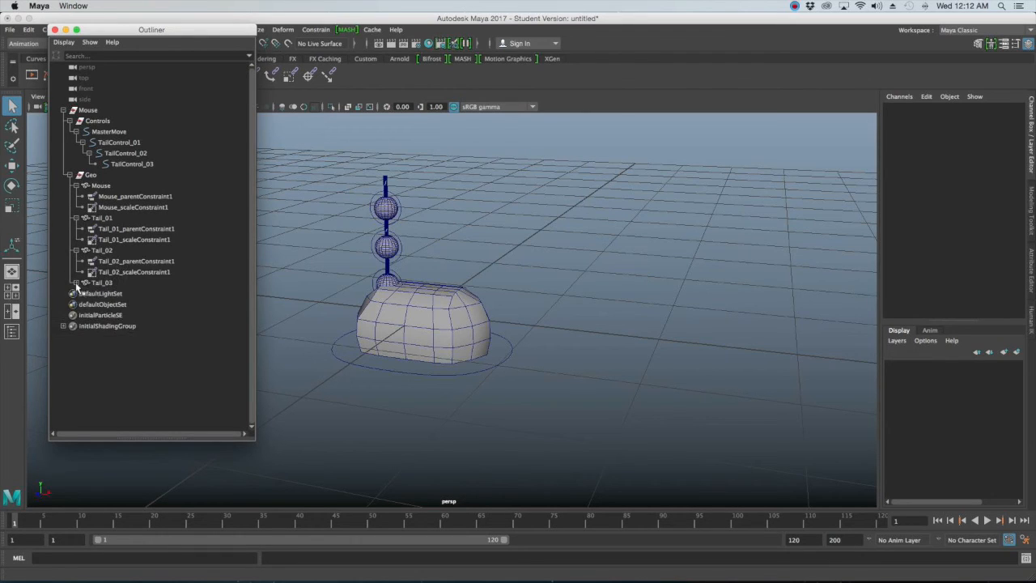
{"action": "left_click", "coordinate": [76, 283]}
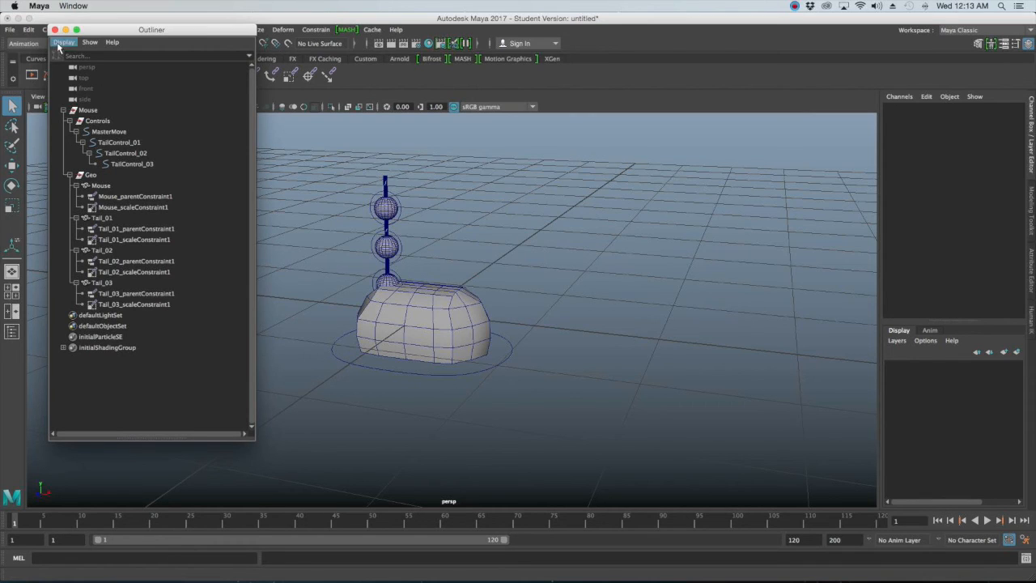
{"action": "left_click_drag", "start_coordinate": [81, 30], "coordinate": [93, 42]}
{"action": "left_click", "coordinate": [65, 42]}
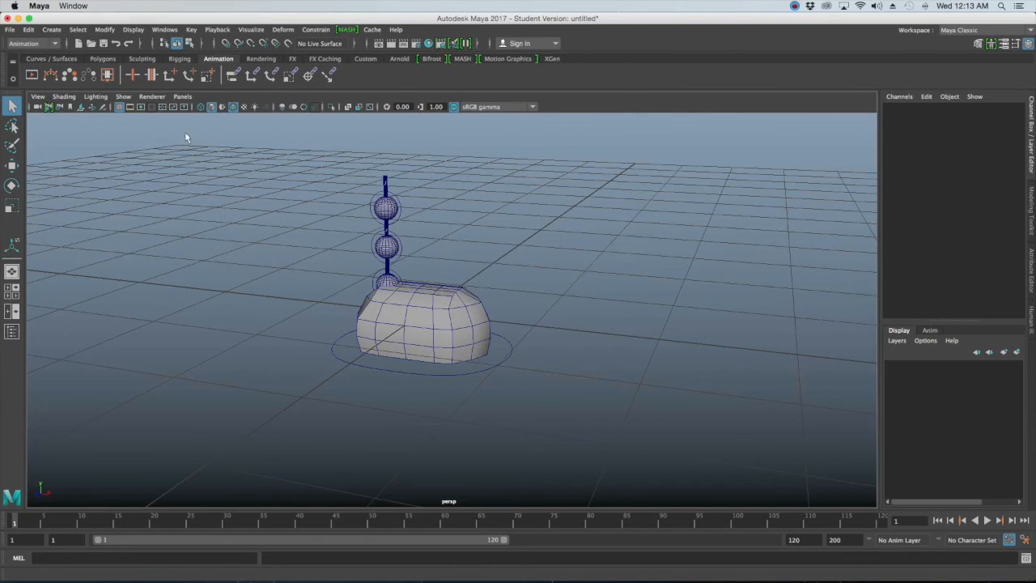
Test the MasterMove control by sliding the whole mouse along X, undo that move, and slide it again to about X 1.54
{"action": "left_click_drag", "start_coordinate": [508, 401], "coordinate": [526, 393], "text": "alt"}
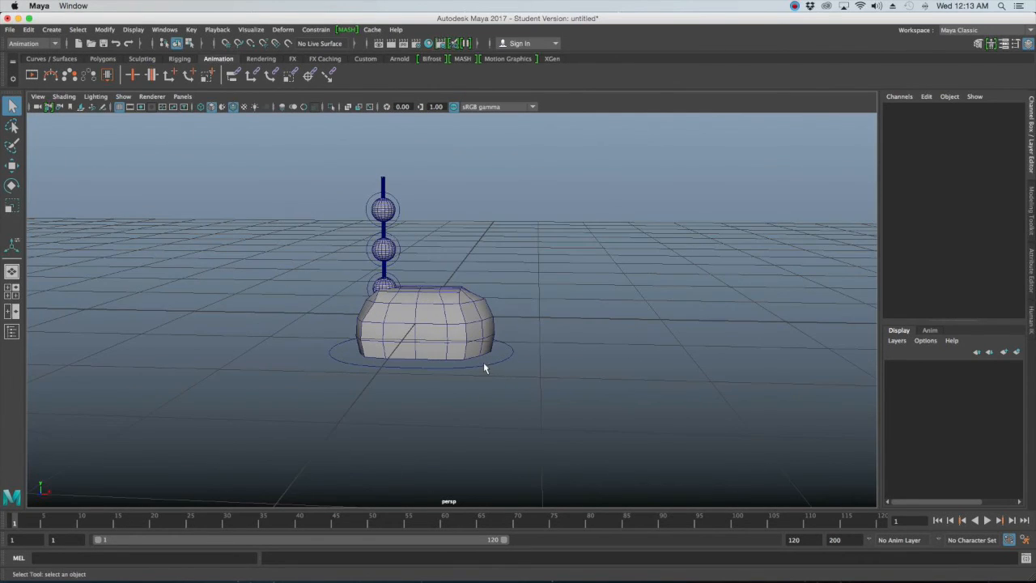
{"action": "left_click_drag", "start_coordinate": [483, 364], "coordinate": [495, 397]}
{"action": "left_click", "coordinate": [529, 379]}
{"action": "left_click", "coordinate": [487, 386]}
{"action": "key", "text": "w"}
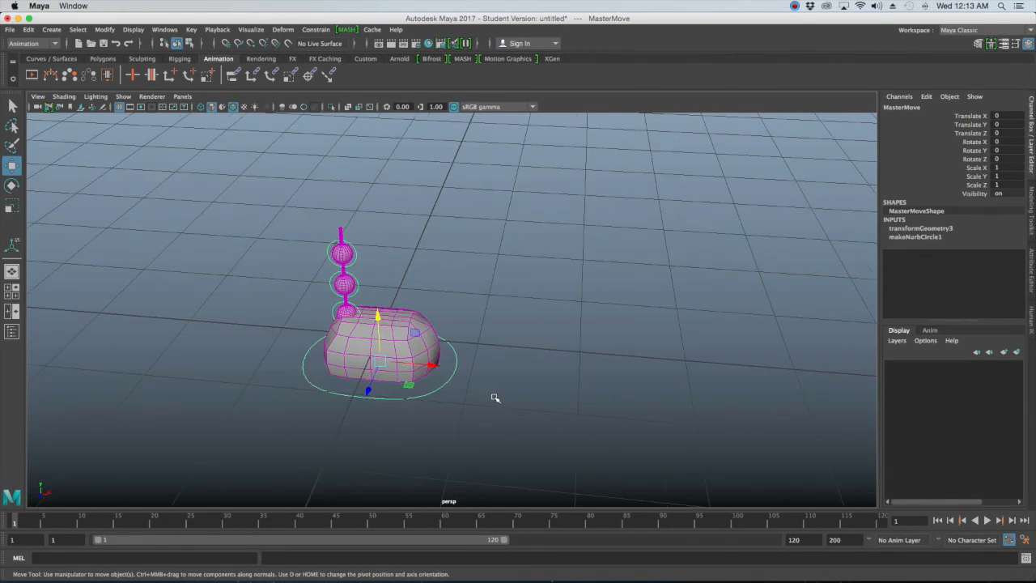
{"action": "scroll", "coordinate": [496, 397], "scroll_direction": "down", "scroll_amount": 3}
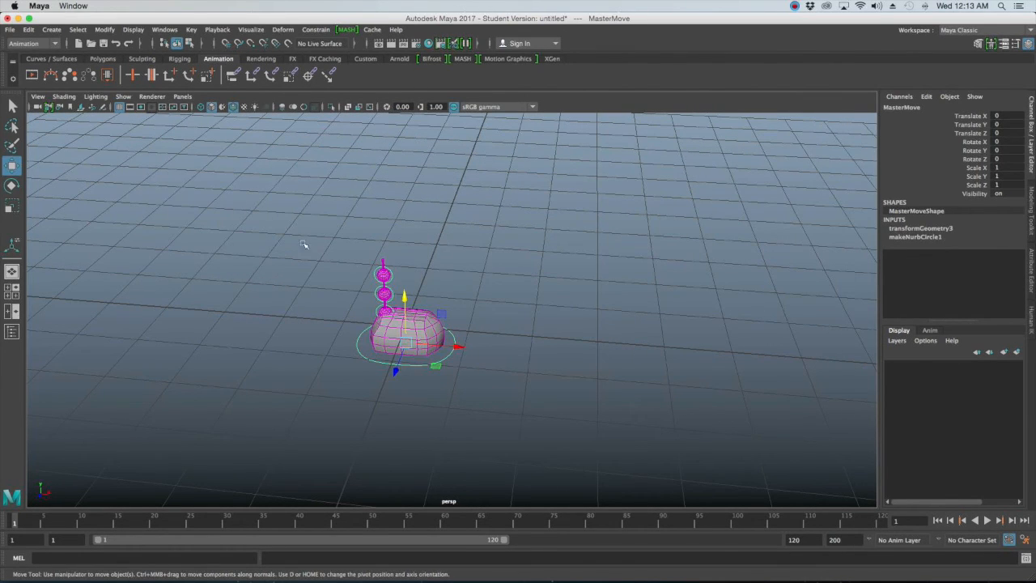
{"action": "left_click_drag", "start_coordinate": [455, 348], "coordinate": [566, 356]}
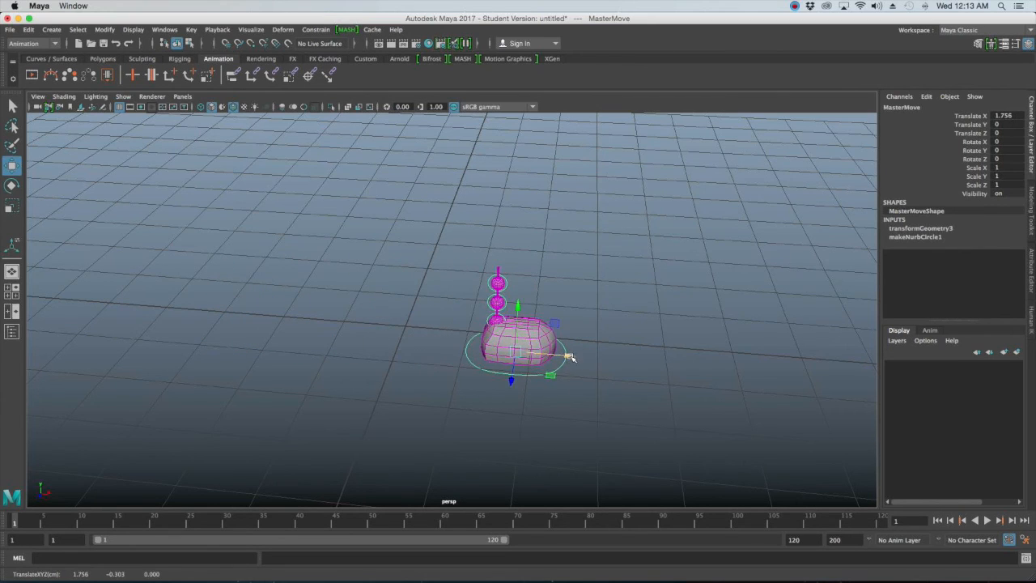
{"action": "key", "text": "super+z"}
{"action": "scroll", "coordinate": [415, 344], "scroll_direction": "up", "scroll_amount": 5}
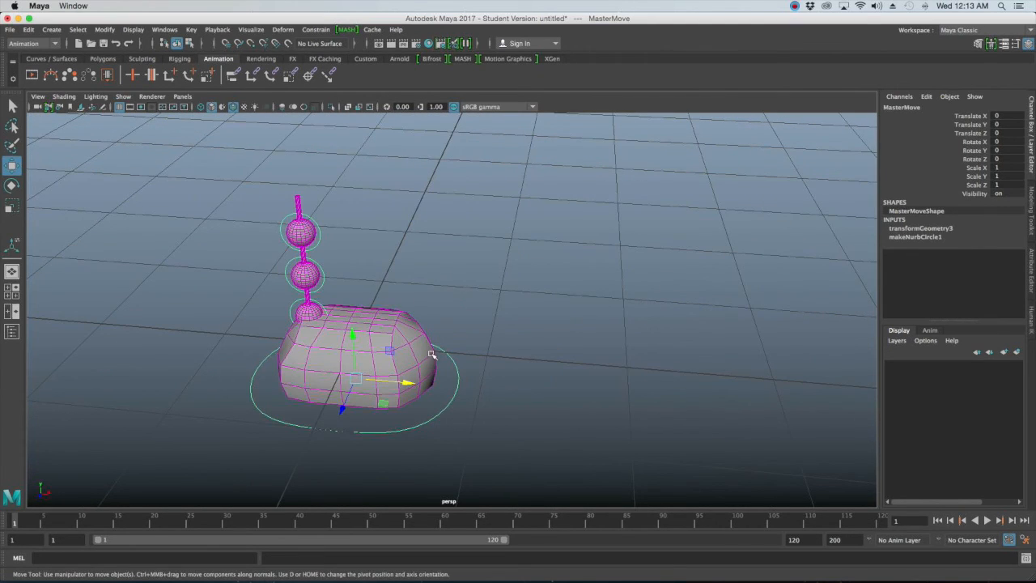
{"action": "left_click_drag", "start_coordinate": [410, 382], "coordinate": [506, 355]}
Try moving the tail along X with TailControl_01 and undo the move
{"action": "scroll", "coordinate": [506, 356], "scroll_direction": "up", "scroll_amount": 4}
{"action": "middle_click_drag", "start_coordinate": [461, 290], "coordinate": [466, 352], "text": "alt"}
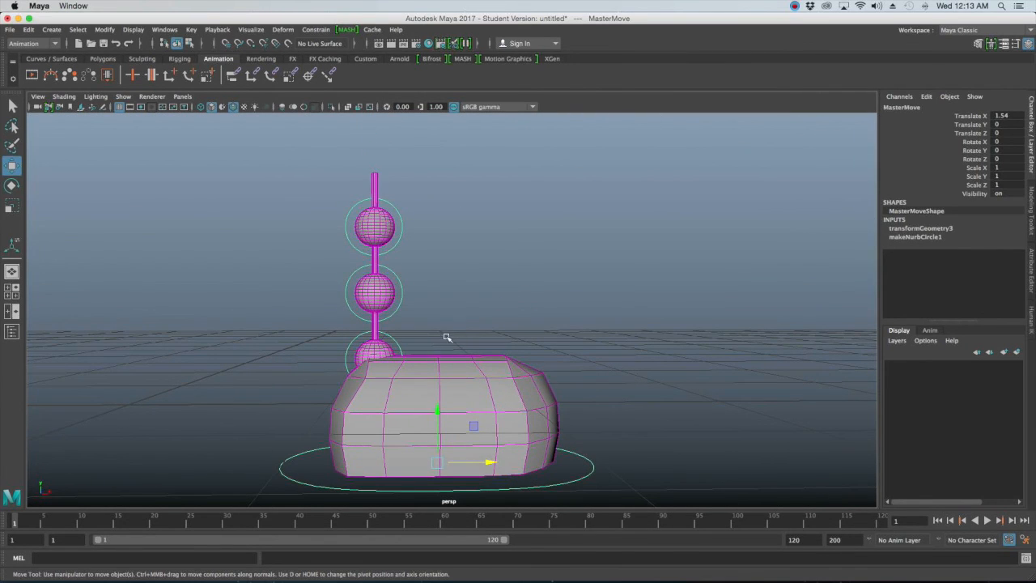
{"action": "left_click", "coordinate": [396, 346]}
{"action": "mouse_move", "coordinate": [449, 356]}
{"action": "left_mouse_down"}
{"action": "mouse_move", "coordinate": [513, 349]}
{"action": "mouse_move", "coordinate": [418, 340]}
{"action": "mouse_move", "coordinate": [452, 340]}
{"action": "left_mouse_up"}
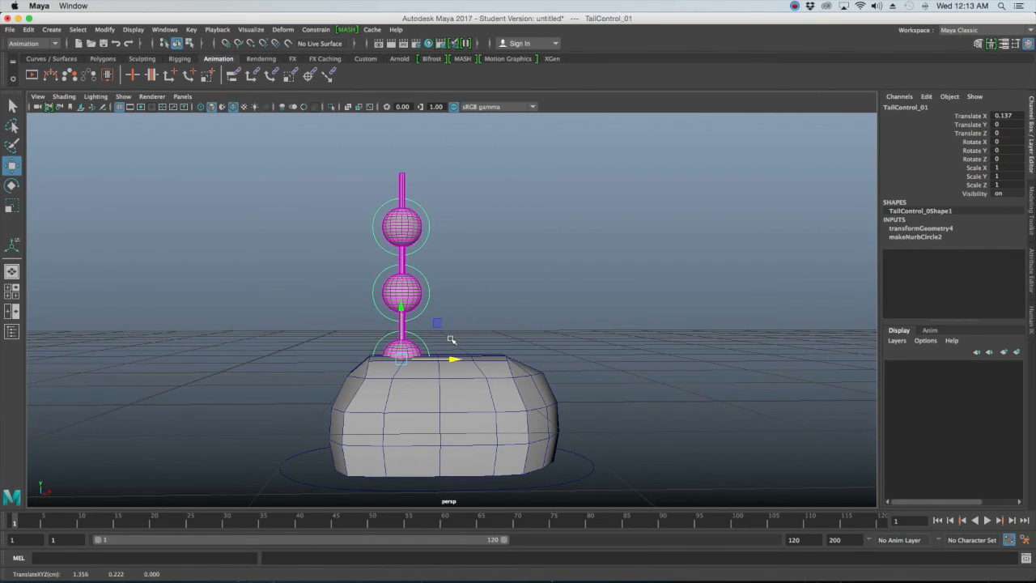
{"action": "key", "text": "ctrl+z"}
Tilt the whole tail backward by rotating TailControl_01 about 25.4° around Z
{"action": "key", "text": "e"}
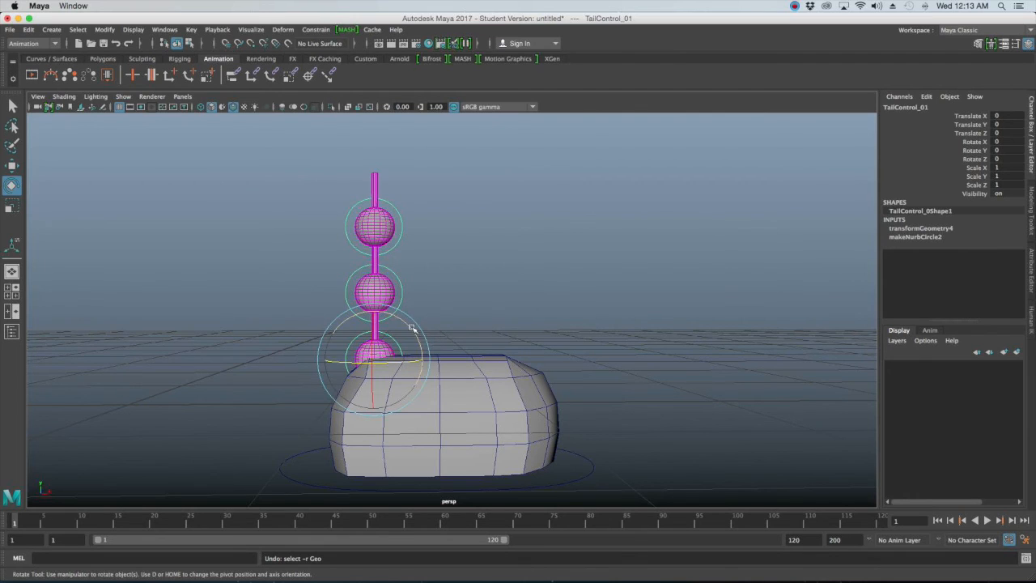
{"action": "left_click_drag", "start_coordinate": [413, 331], "coordinate": [388, 336]}
{"action": "mouse_move", "coordinate": [387, 334]}
{"action": "left_mouse_down"}
{"action": "mouse_move", "coordinate": [397, 340]}
{"action": "mouse_move", "coordinate": [388, 346]}
{"action": "mouse_move", "coordinate": [387, 336]}
{"action": "left_mouse_up"}
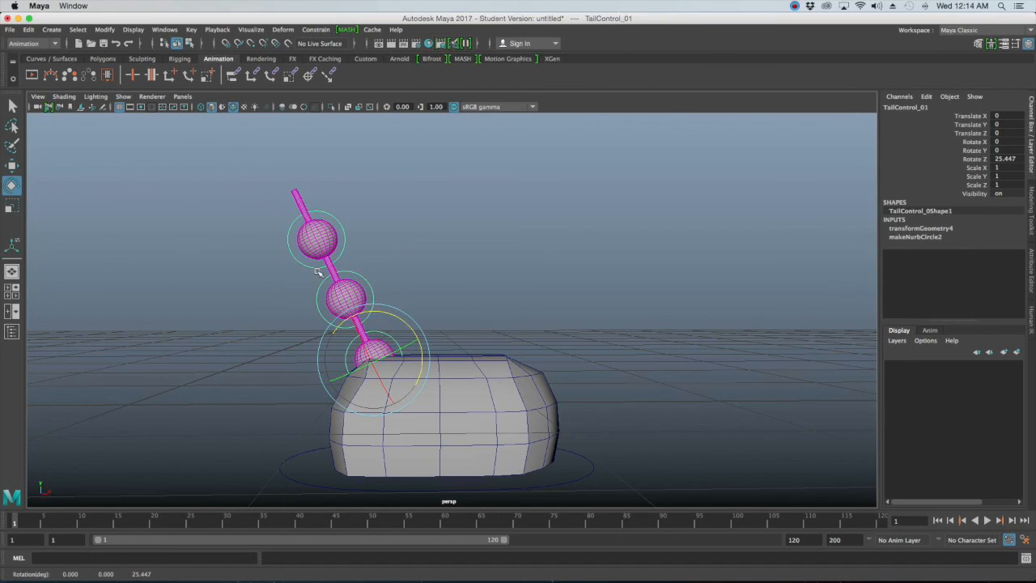
Curl the upper tail backward by rotating TailControl_02 around Z and TailControl_03 about 54.7° around Z
{"action": "left_click", "coordinate": [370, 280]}
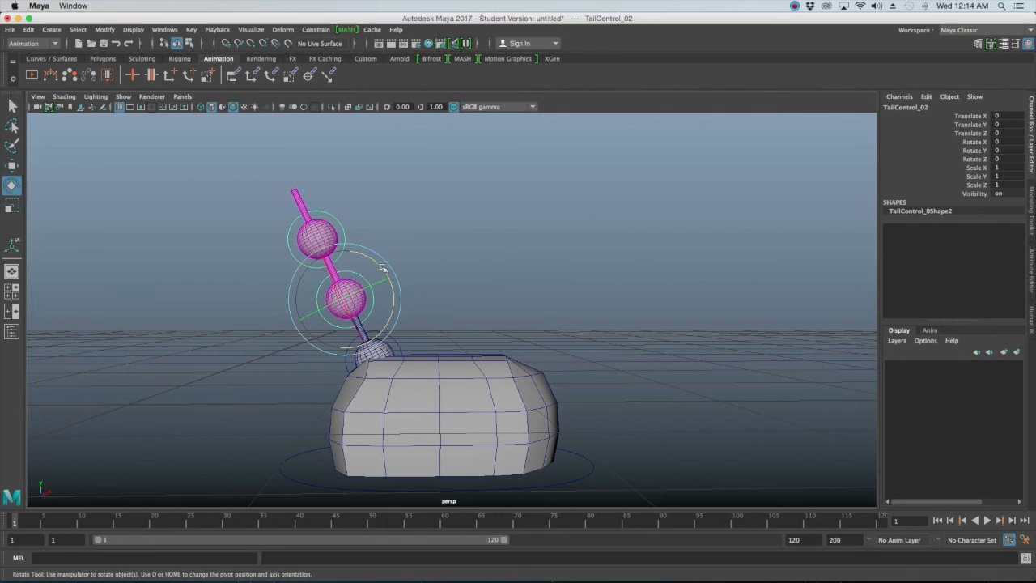
{"action": "left_click_drag", "start_coordinate": [379, 266], "coordinate": [358, 259]}
{"action": "left_click", "coordinate": [327, 237]}
{"action": "left_click_drag", "start_coordinate": [328, 237], "coordinate": [305, 213]}
{"action": "left_click", "coordinate": [513, 301]}
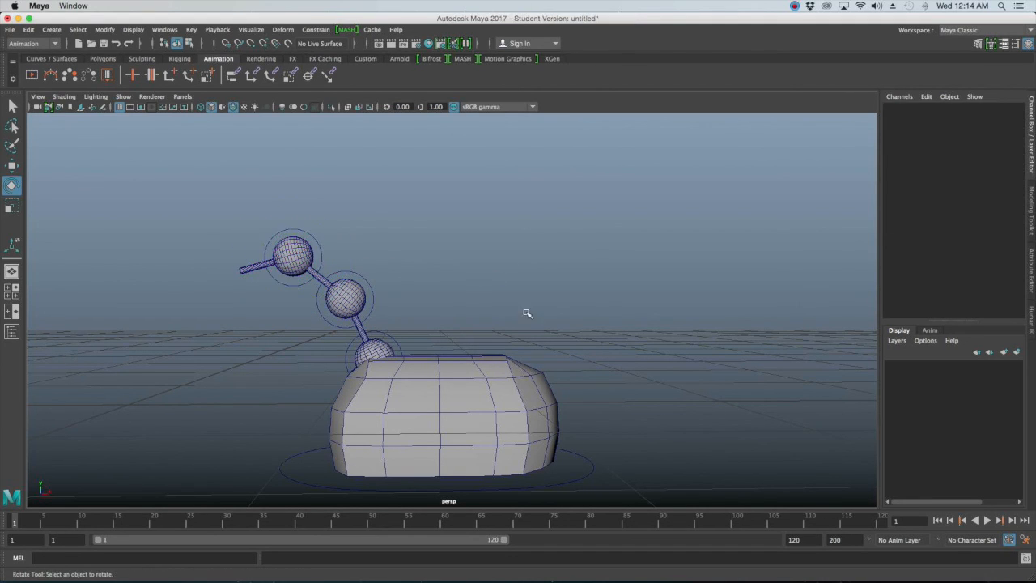
Inspect the curled tail and try a slight extra Z rotation of TailControl_01
{"action": "scroll", "coordinate": [536, 320], "scroll_direction": "down", "scroll_amount": 5}
{"action": "left_click_drag", "start_coordinate": [571, 334], "coordinate": [474, 335], "text": "alt"}
{"action": "middle_click_drag", "start_coordinate": [473, 335], "coordinate": [507, 331], "text": "alt"}
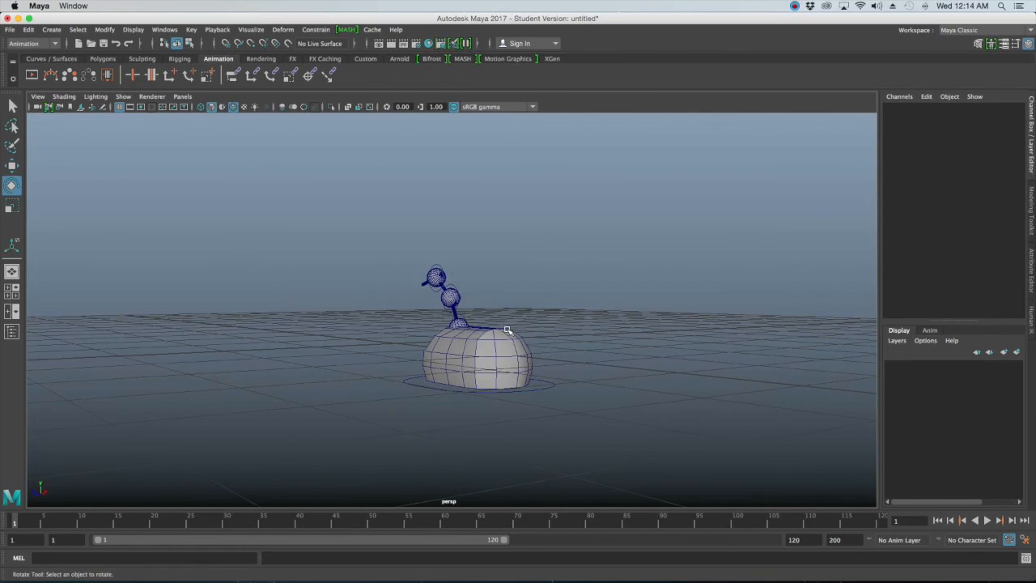
{"action": "scroll", "coordinate": [508, 331], "scroll_direction": "up", "scroll_amount": 5}
{"action": "left_click_drag", "start_coordinate": [494, 335], "coordinate": [470, 309], "text": "alt"}
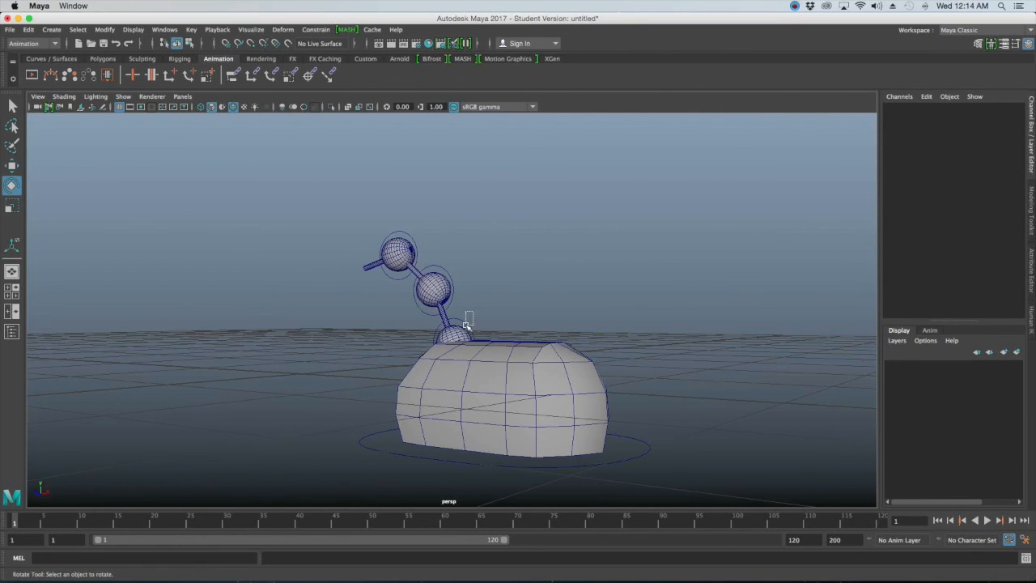
{"action": "left_click", "coordinate": [467, 326]}
{"action": "mouse_move", "coordinate": [486, 312]}
{"action": "left_mouse_down"}
{"action": "mouse_move", "coordinate": [497, 330]}
{"action": "mouse_move", "coordinate": [474, 313]}
{"action": "left_mouse_up"}
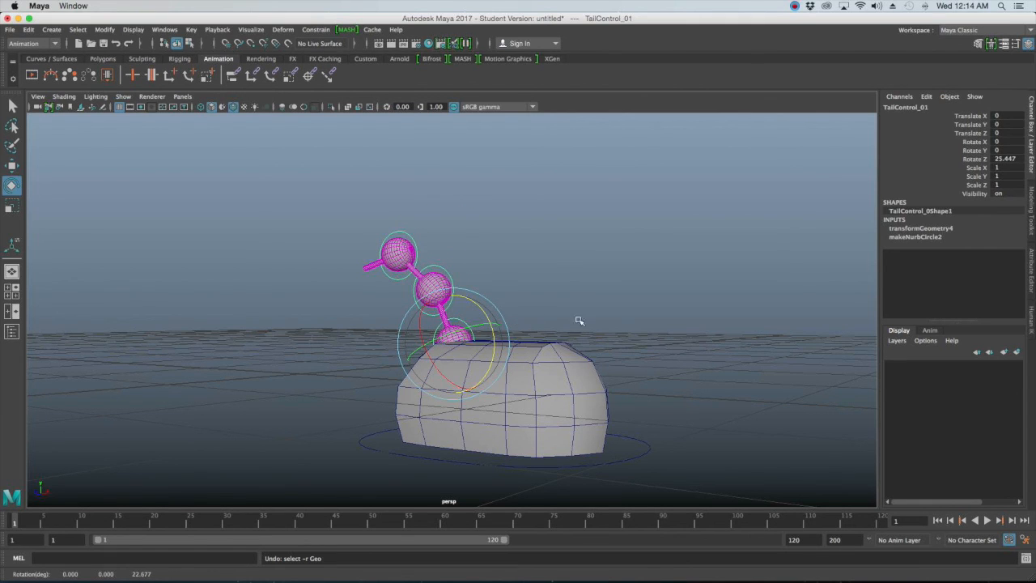
Try sliding the posed mouse to about X 3.38 with the MasterMove control, and undo the move
{"action": "left_click_drag", "start_coordinate": [643, 373], "coordinate": [555, 339], "text": "alt"}
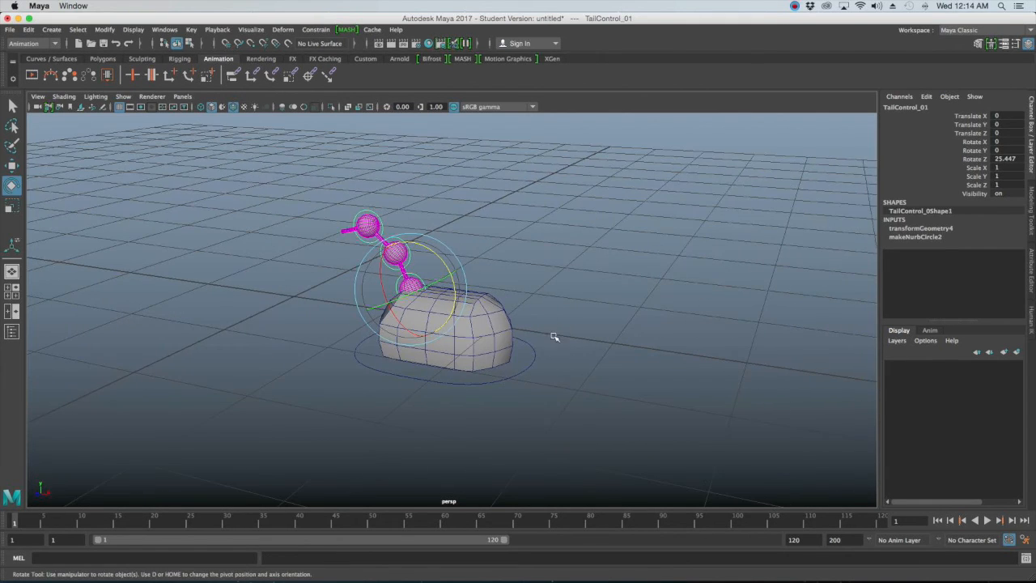
{"action": "left_click", "coordinate": [534, 359]}
{"action": "key", "text": "w"}
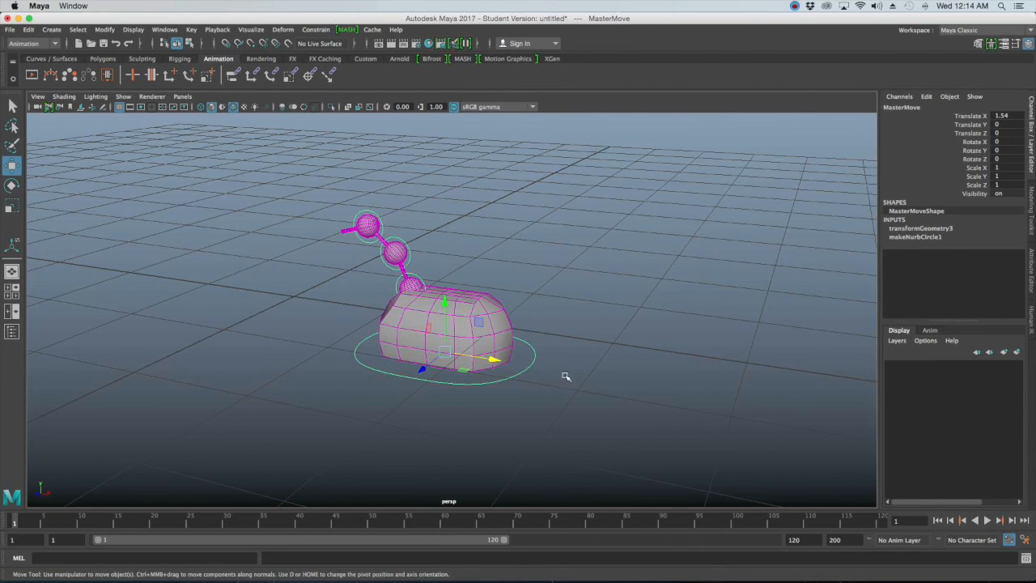
{"action": "left_click_drag", "start_coordinate": [564, 377], "coordinate": [550, 370], "text": "alt"}
{"action": "left_click_drag", "start_coordinate": [467, 357], "coordinate": [659, 383]}
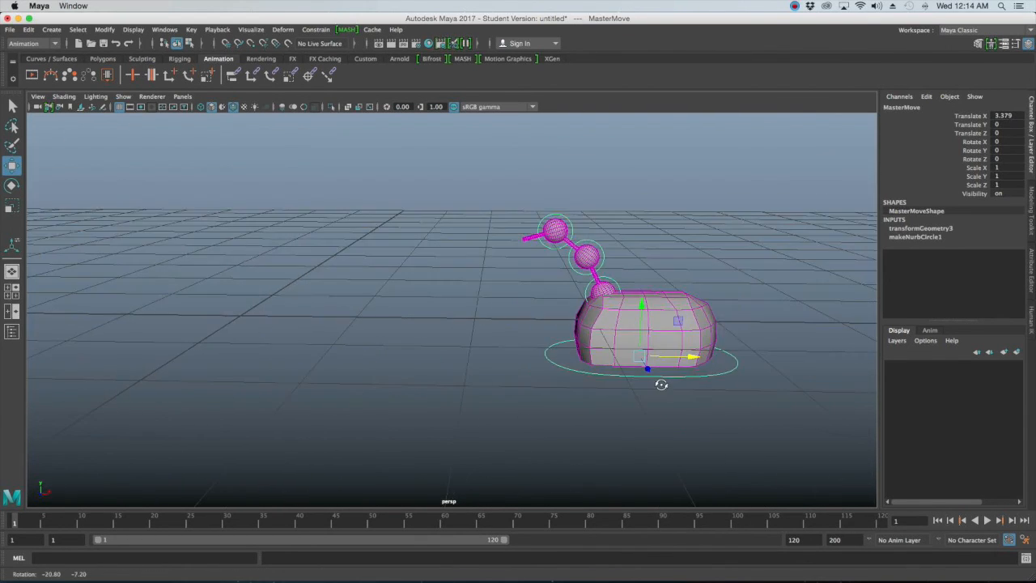
{"action": "key", "text": "super+z"}
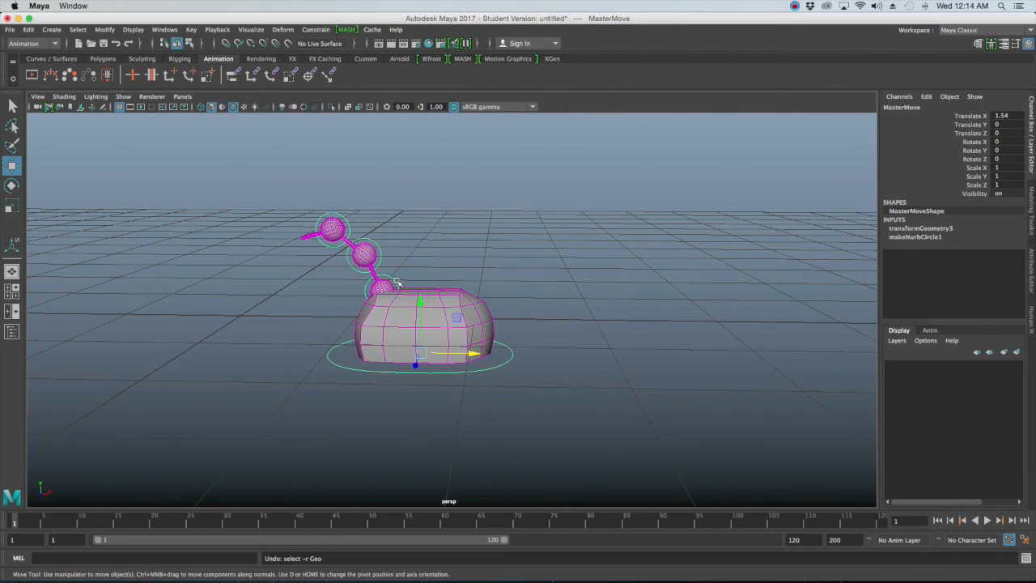
Turn on smooth mesh preview for the mouse body geometry
{"action": "right_click_drag", "start_coordinate": [396, 304], "coordinate": [438, 281]}
{"action": "left_click", "coordinate": [551, 317]}
{"action": "left_click", "coordinate": [472, 318]}
{"action": "left_click", "coordinate": [571, 287]}
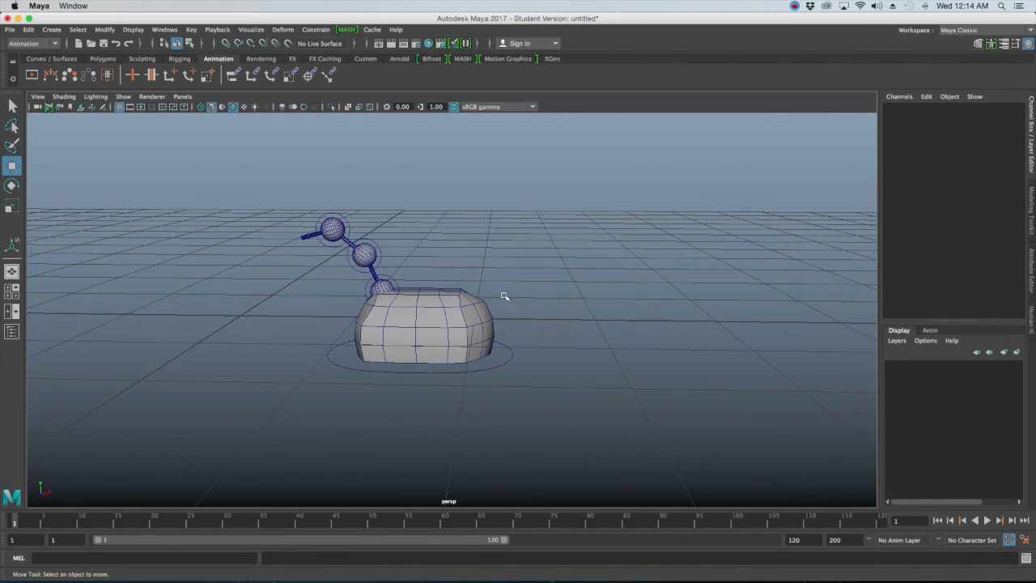
{"action": "left_click", "coordinate": [431, 303]}
{"action": "key", "text": "3"}
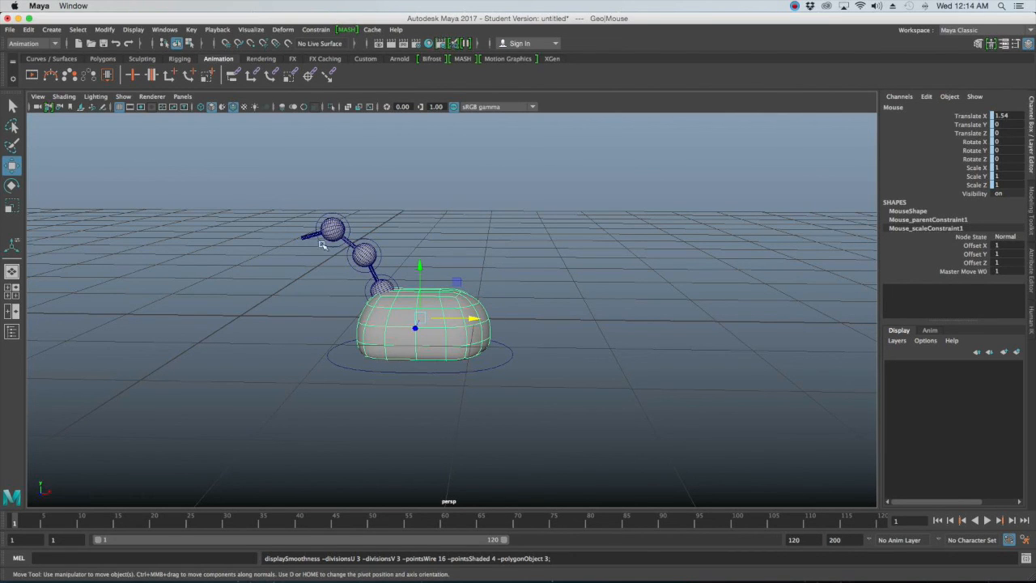
{"action": "left_click", "coordinate": [537, 237]}
{"action": "left_click_drag", "start_coordinate": [539, 238], "coordinate": [584, 267], "text": "alt"}
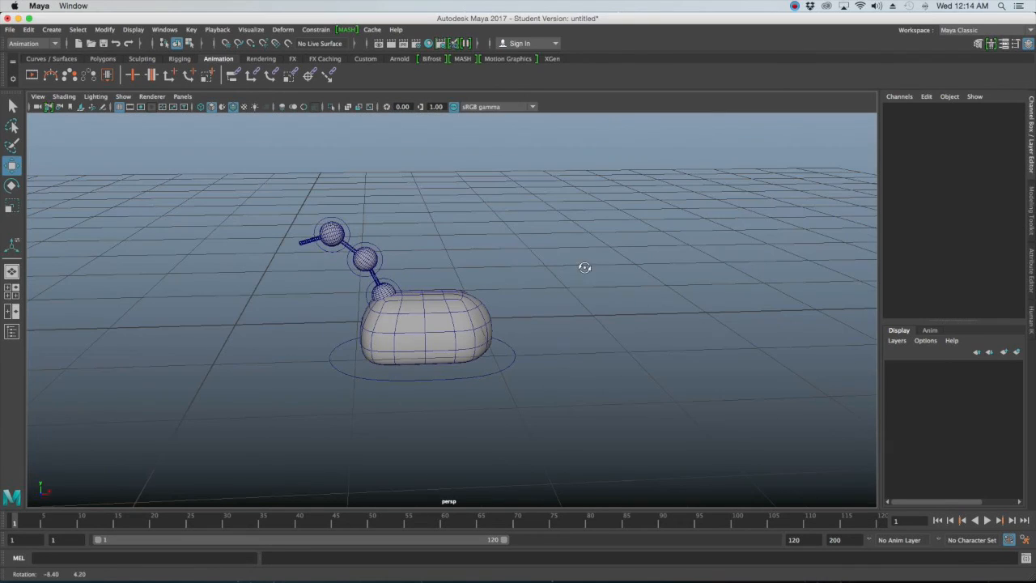
Select the MasterMove and all three tail controls together and reset their Rotate Z to 0
{"action": "left_click", "coordinate": [454, 377]}
{"action": "key", "text": "q"}
{"action": "left_click", "coordinate": [394, 283]}
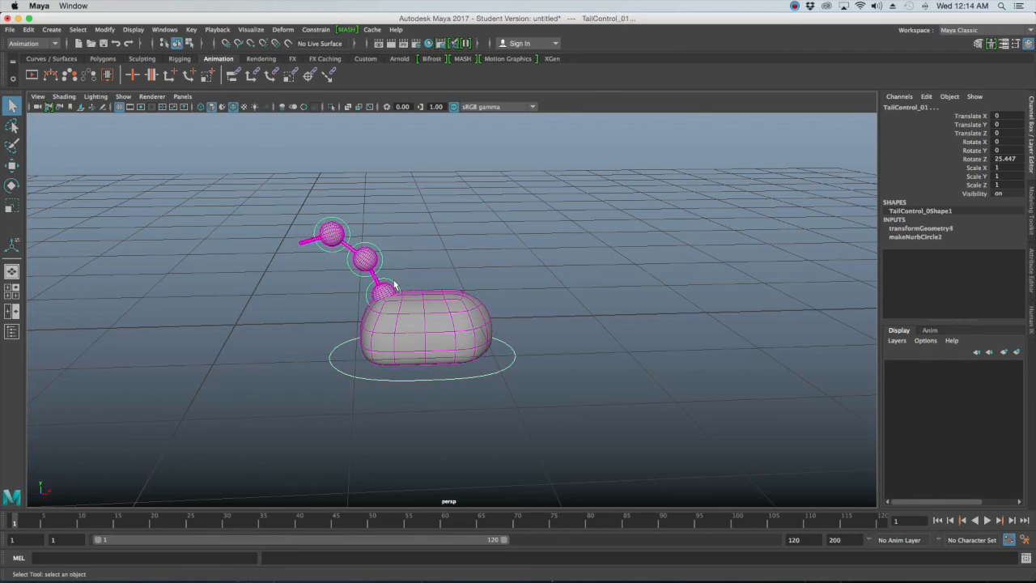
{"action": "left_click", "coordinate": [341, 233]}
{"action": "left_click", "coordinate": [345, 222], "text": "shift"}
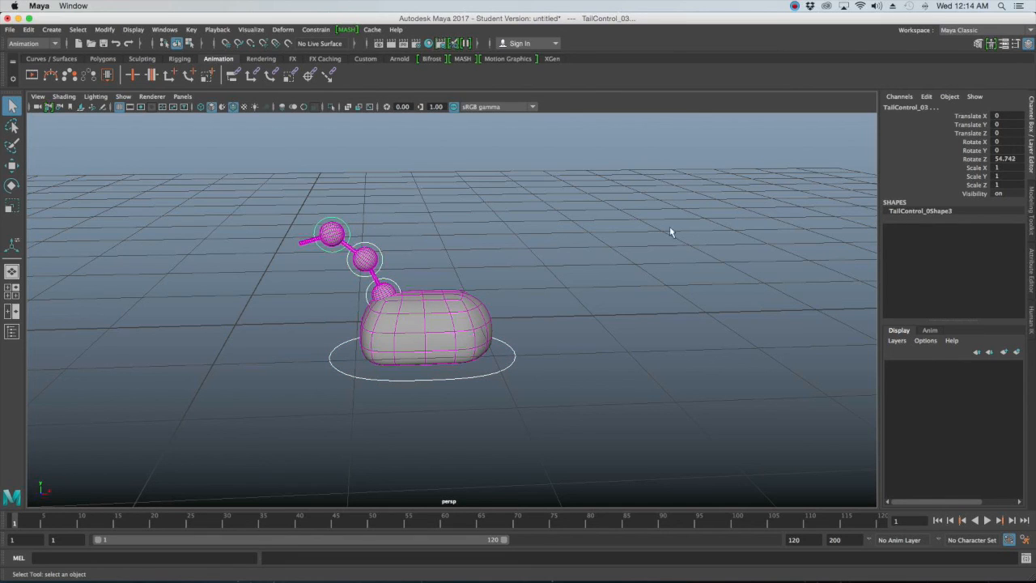
{"action": "left_click", "coordinate": [1012, 159]}
{"action": "type", "text": "0"}
{"action": "key", "text": "Return"}
{"action": "left_click", "coordinate": [688, 291]}
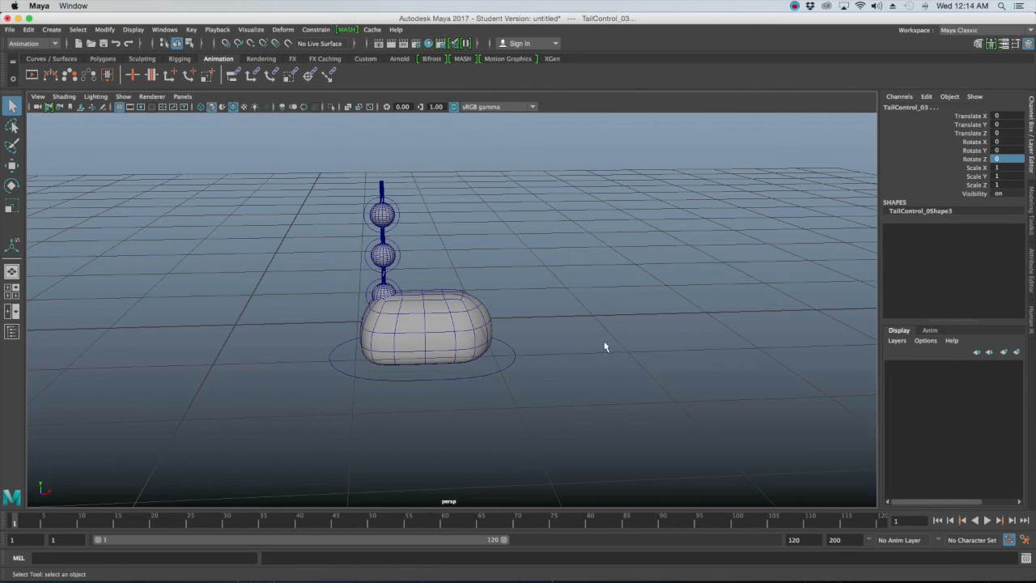
Reset the MasterMove control's Translate X to 0 and deselect it
{"action": "left_click", "coordinate": [512, 353]}
{"action": "left_click", "coordinate": [1006, 115]}
{"action": "left_click", "coordinate": [1006, 116]}
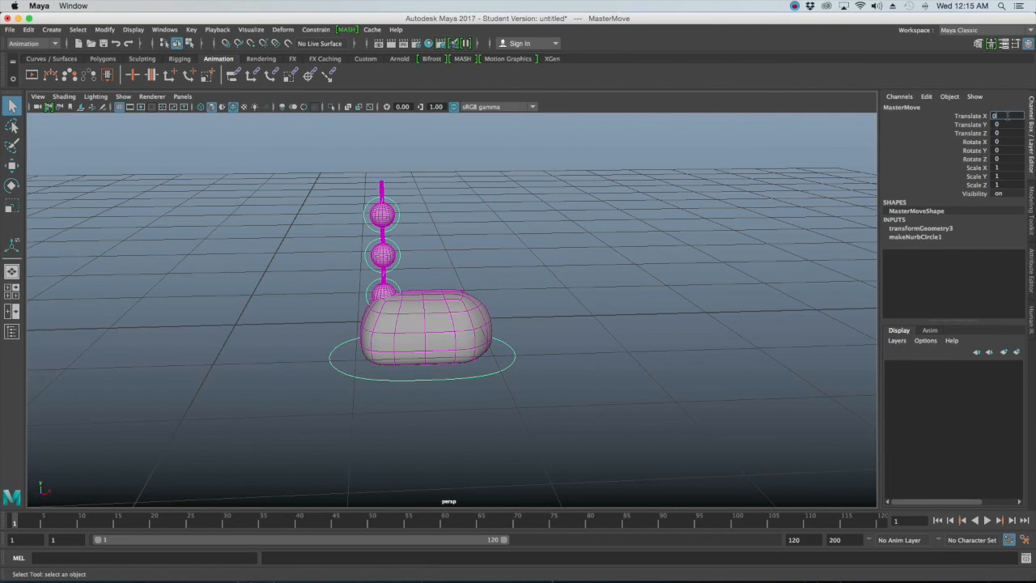
{"action": "type", "text": "0"}
{"action": "key", "text": "Return"}
{"action": "left_click", "coordinate": [513, 228]}
Open the Outliner and make its window narrower and taller
{"action": "left_click_drag", "start_coordinate": [513, 228], "coordinate": [547, 365], "text": "alt"}
{"action": "scroll", "coordinate": [517, 291], "scroll_direction": "up", "scroll_amount": 5}
{"action": "scroll", "coordinate": [518, 330], "scroll_direction": "up", "scroll_amount": 2}
{"action": "scroll", "coordinate": [541, 357], "scroll_direction": "down", "scroll_amount": 5}
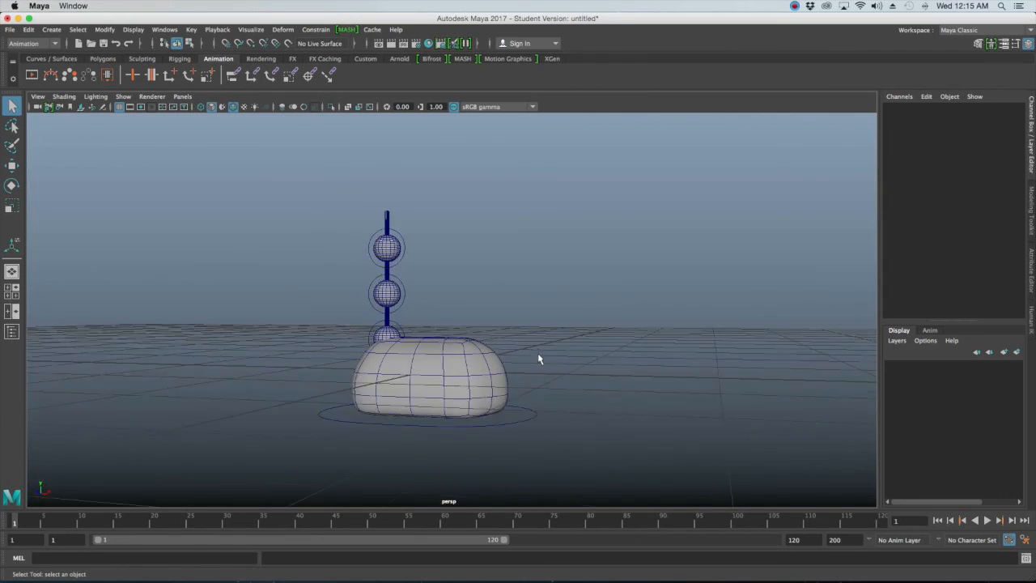
{"action": "scroll", "coordinate": [525, 352], "scroll_direction": "up", "scroll_amount": 3}
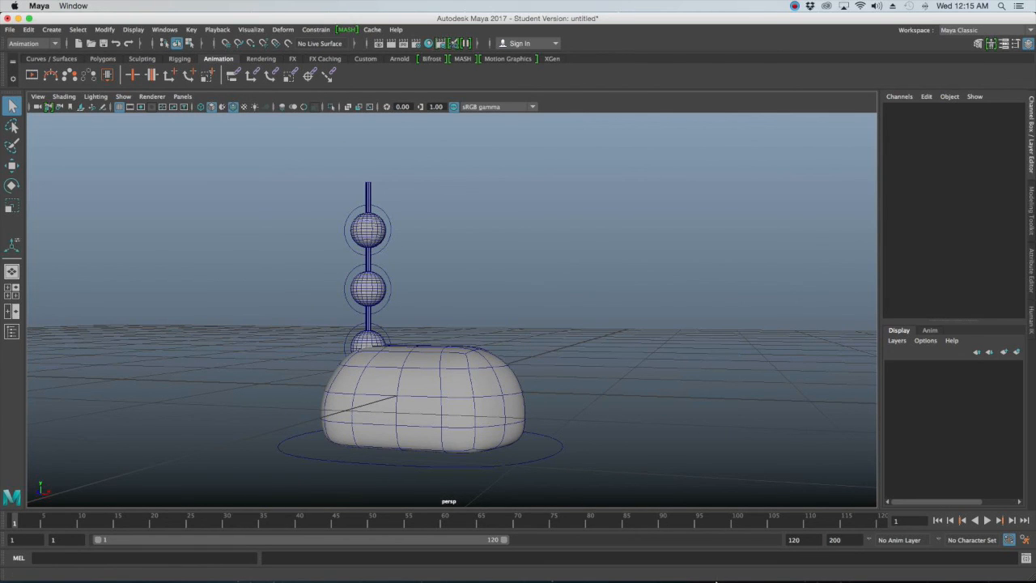
{"action": "left_click", "coordinate": [164, 29]}
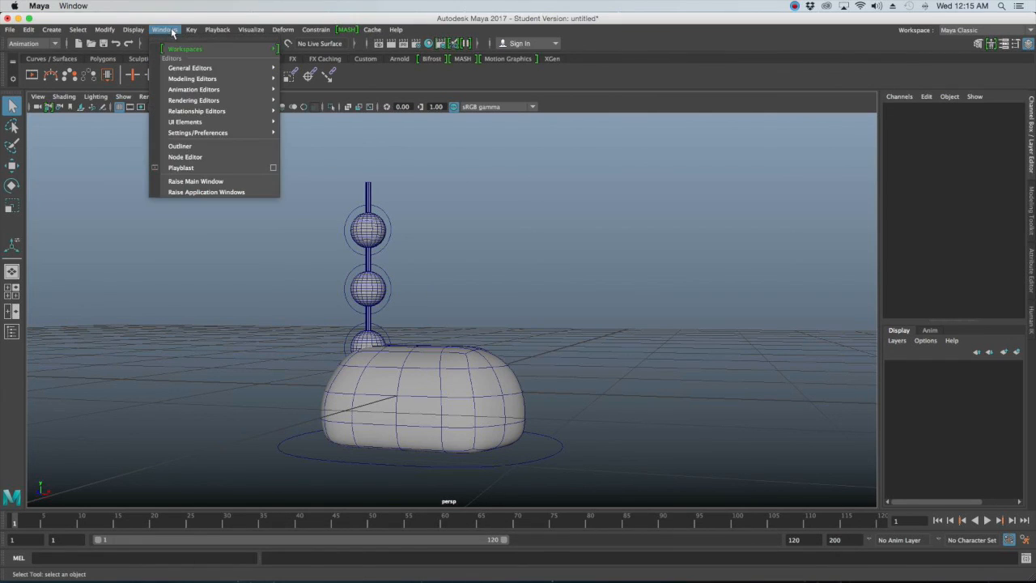
{"action": "left_click", "coordinate": [215, 146]}
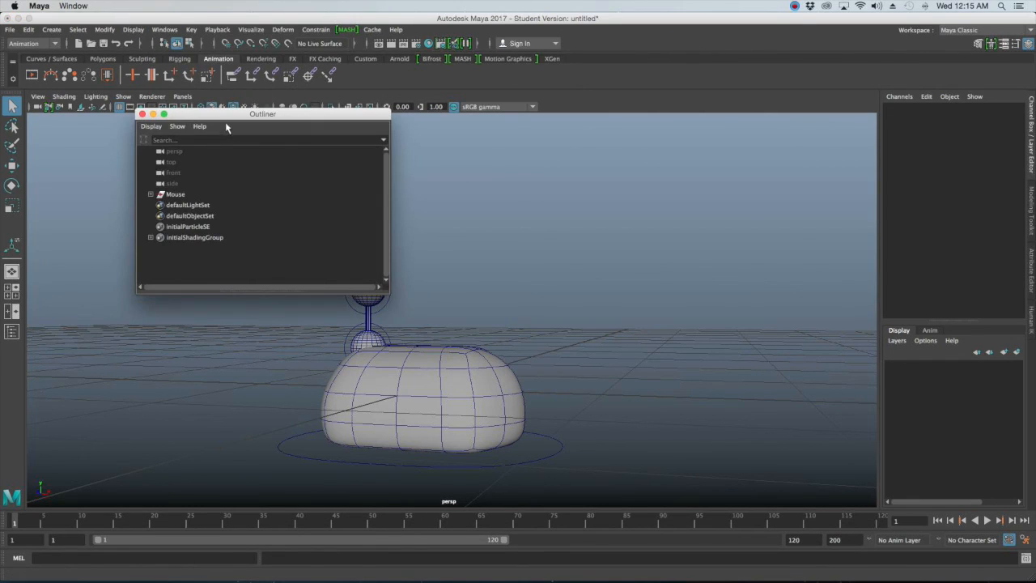
{"action": "left_click_drag", "start_coordinate": [386, 296], "coordinate": [325, 467]}
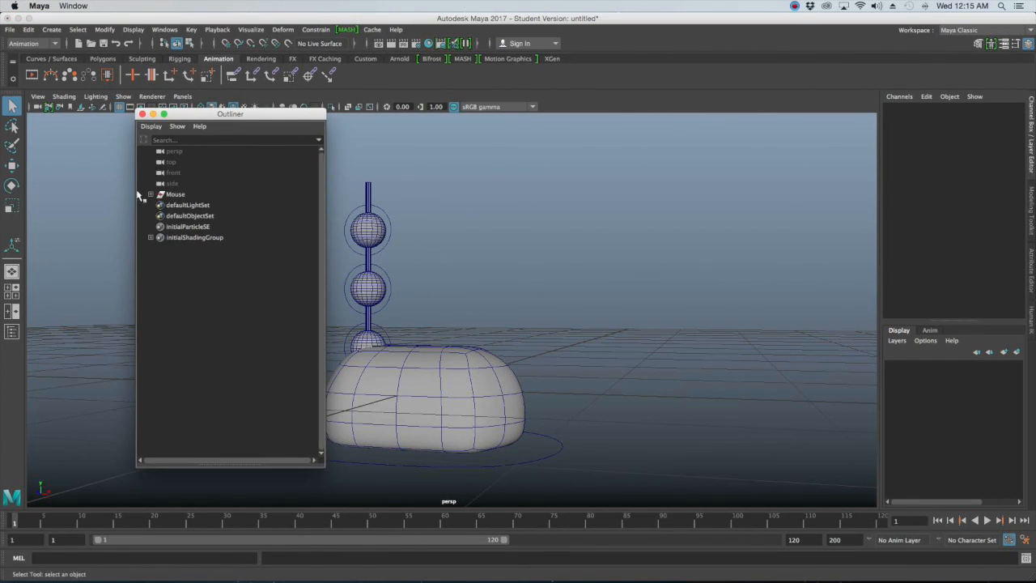
Expand the Mouse group's Controls hierarchy from MasterMove down to TailControl_03
{"action": "left_click", "coordinate": [149, 194]}
{"action": "left_click", "coordinate": [156, 205]}
{"action": "left_click", "coordinate": [163, 215]}
{"action": "left_click", "coordinate": [169, 227]}
{"action": "left_click", "coordinate": [176, 237]}
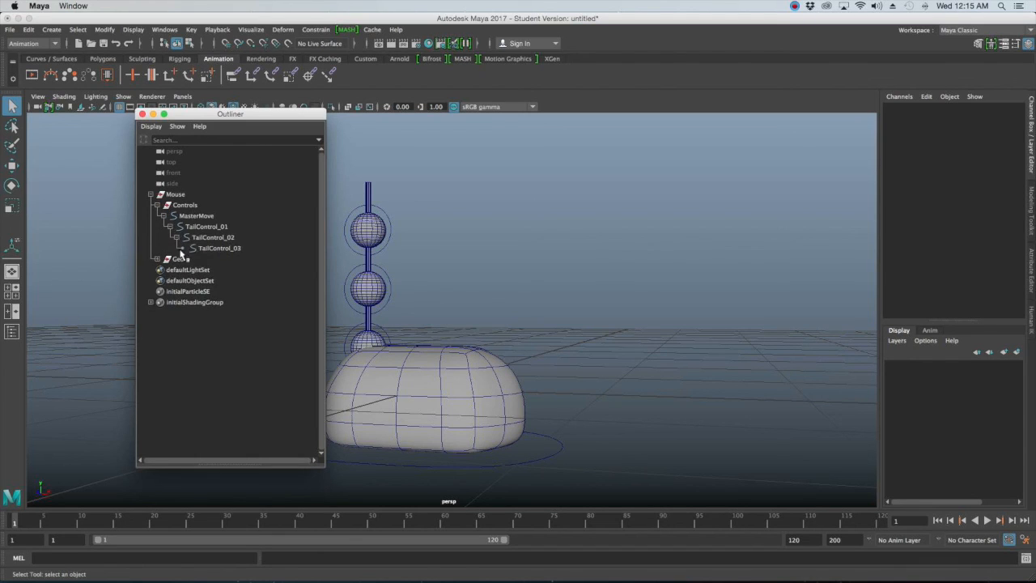
Expand the Geo group with the constraints under Mouse, Tail_01, Tail_02 and Tail_03, and move the Outliner clear of the model
{"action": "left_click", "coordinate": [157, 259]}
{"action": "left_click", "coordinate": [163, 270]}
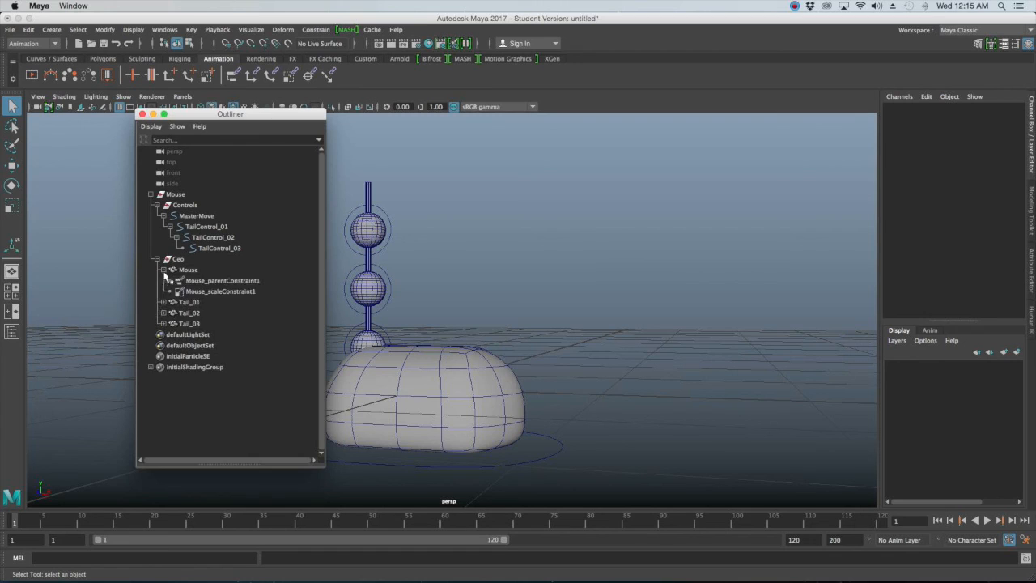
{"action": "left_click", "coordinate": [163, 302]}
{"action": "left_click", "coordinate": [164, 334]}
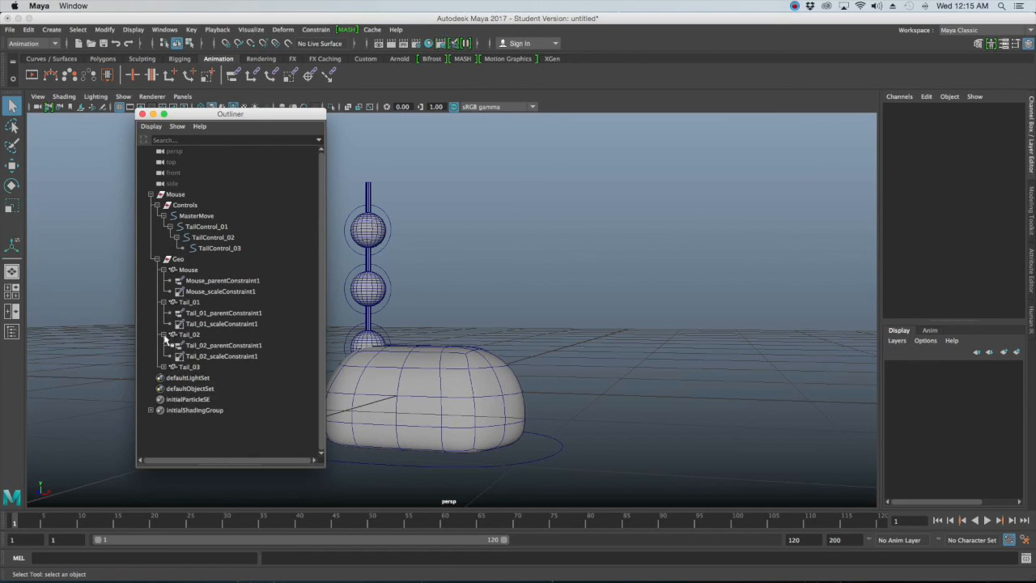
{"action": "left_click", "coordinate": [164, 367]}
{"action": "left_click_drag", "start_coordinate": [208, 114], "coordinate": [127, 49]}
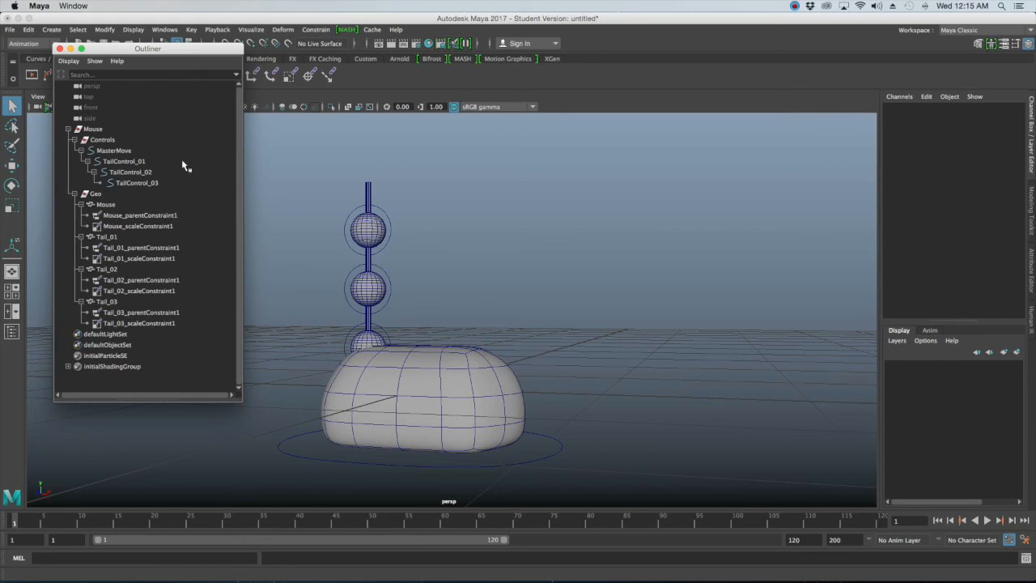
Review the geometry entries in the Outliner by highlighting the Mouse body, its scale constraint, Tail_02 and Tail_03
{"action": "left_click", "coordinate": [118, 205]}
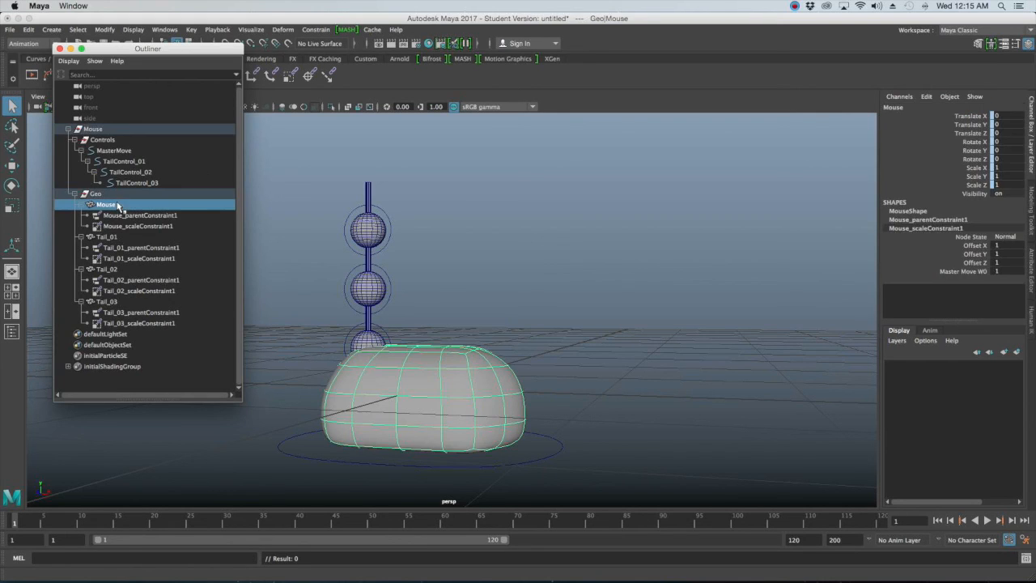
{"action": "left_click", "coordinate": [138, 227]}
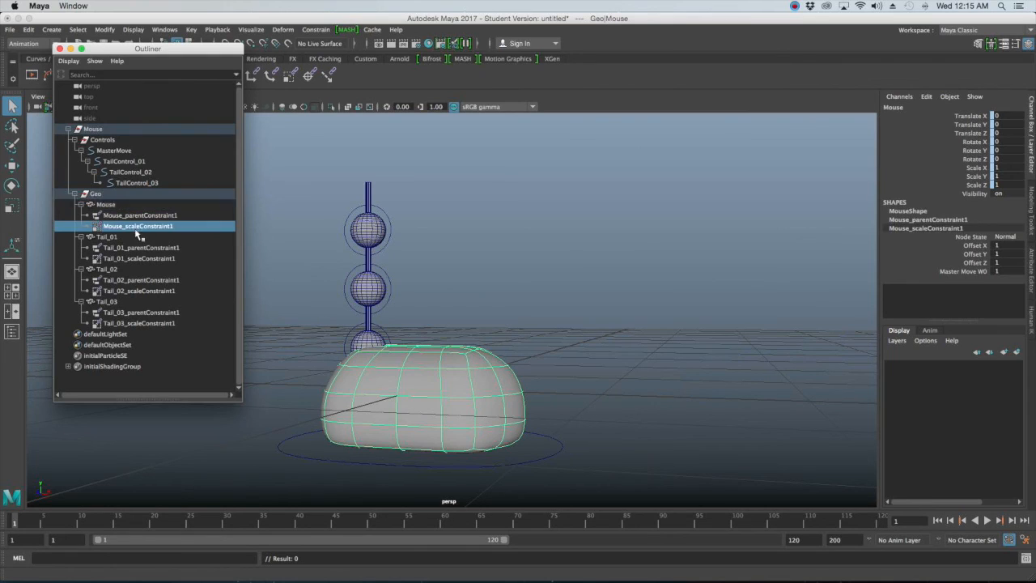
{"action": "left_click", "coordinate": [129, 269]}
{"action": "left_click", "coordinate": [127, 300]}
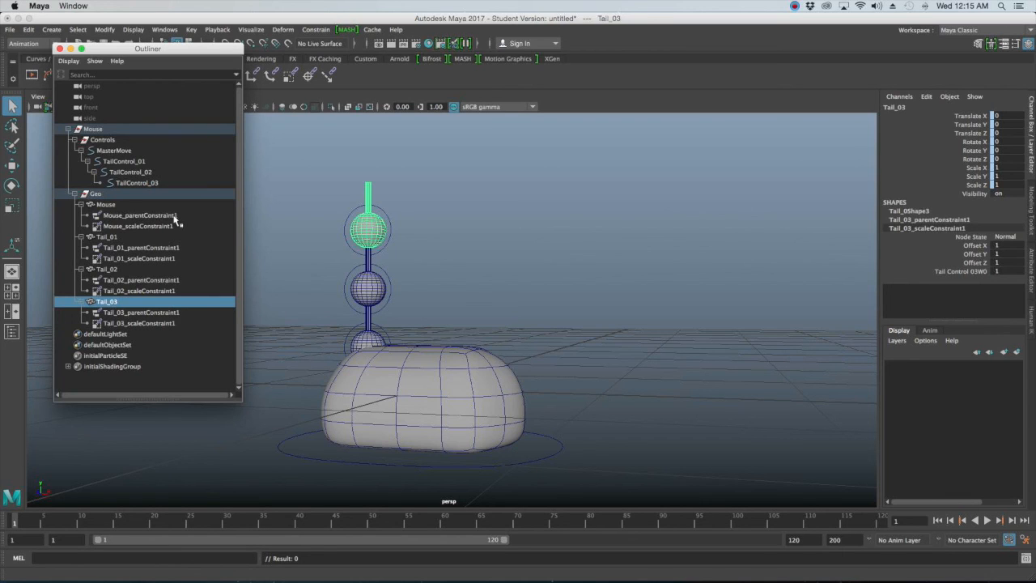
Examine the parent and scale constraints listed under the Mouse body and the three tail segments
{"action": "left_click", "coordinate": [139, 216]}
{"action": "left_click", "coordinate": [164, 228]}
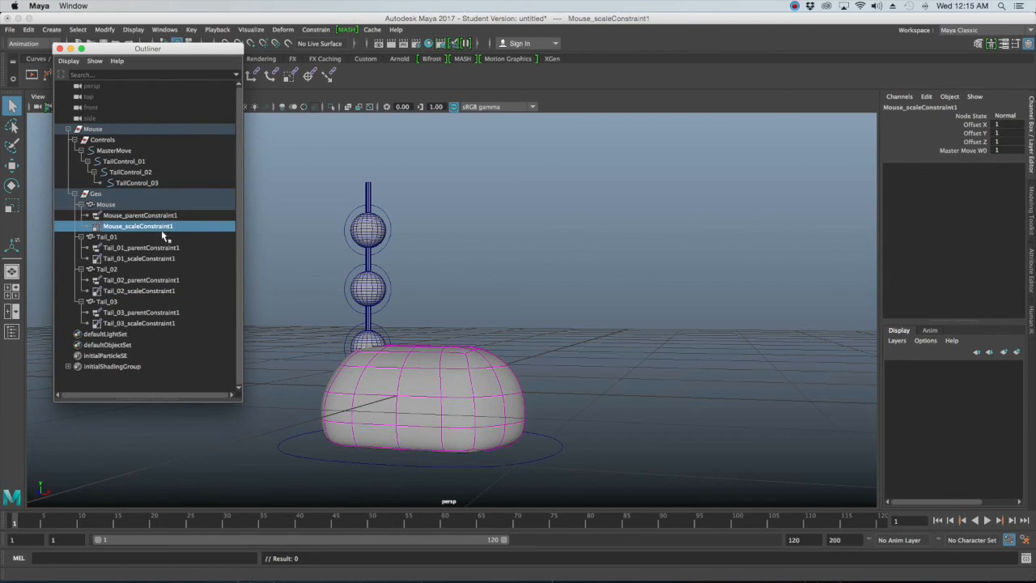
{"action": "left_click", "coordinate": [171, 257]}
{"action": "left_click", "coordinate": [166, 280]}
{"action": "left_click", "coordinate": [167, 293]}
{"action": "left_click", "coordinate": [161, 313]}
{"action": "left_click", "coordinate": [162, 322]}
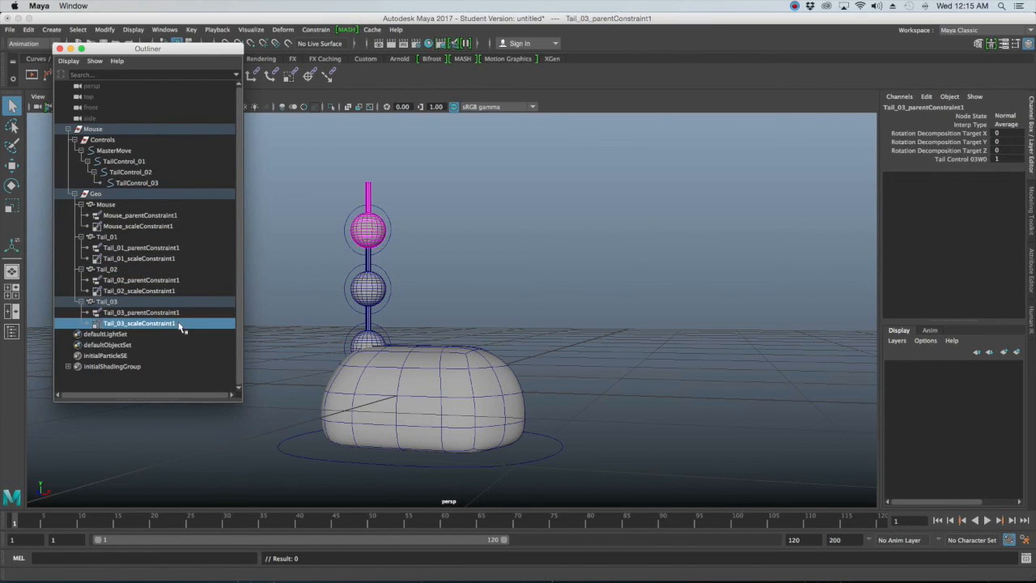
Clear the constraint selection and select the MasterMove control ring around the mouse's base
{"action": "left_click", "coordinate": [578, 330]}
{"action": "left_click", "coordinate": [559, 450]}
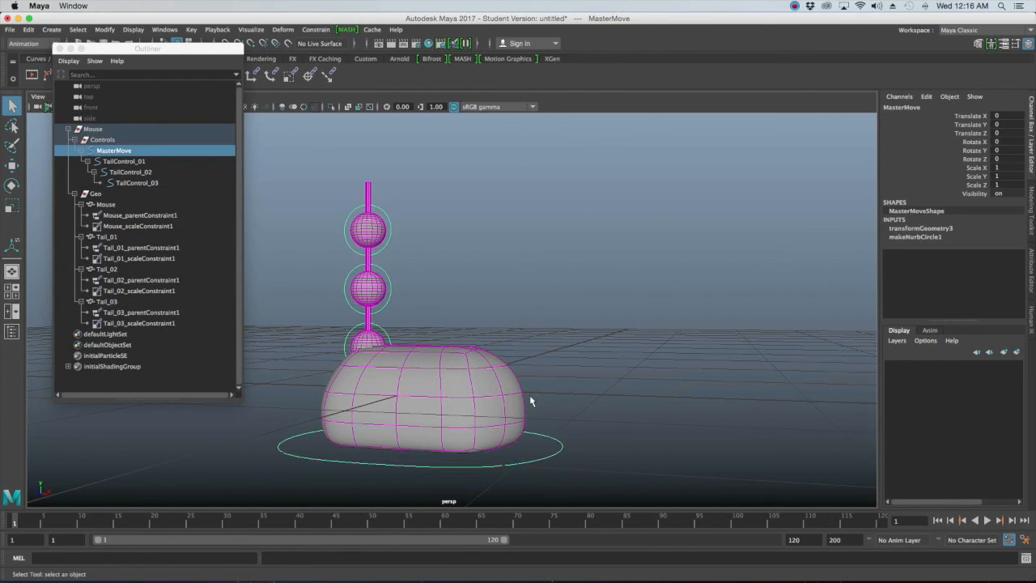